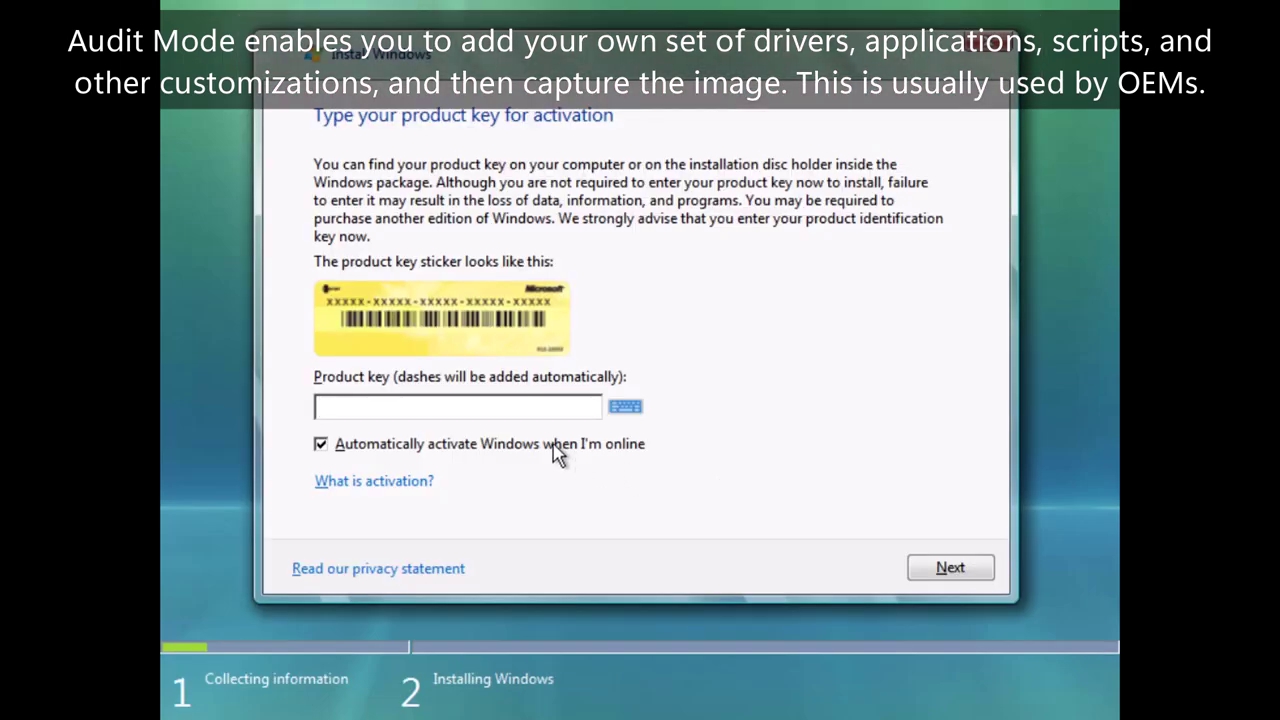
Skip the product key with auto-activation off and choose the Windows Vista Ultimate edition.
left_click(557, 451)
left_click(955, 566)
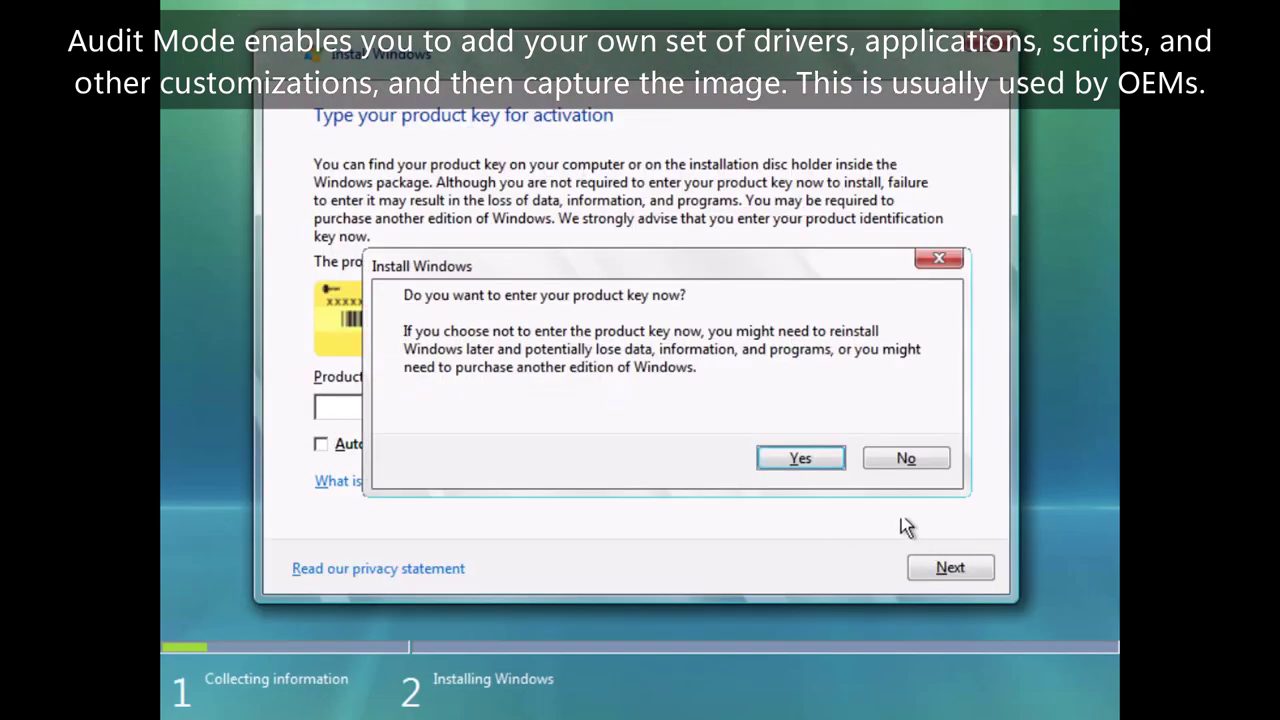
left_click(903, 458)
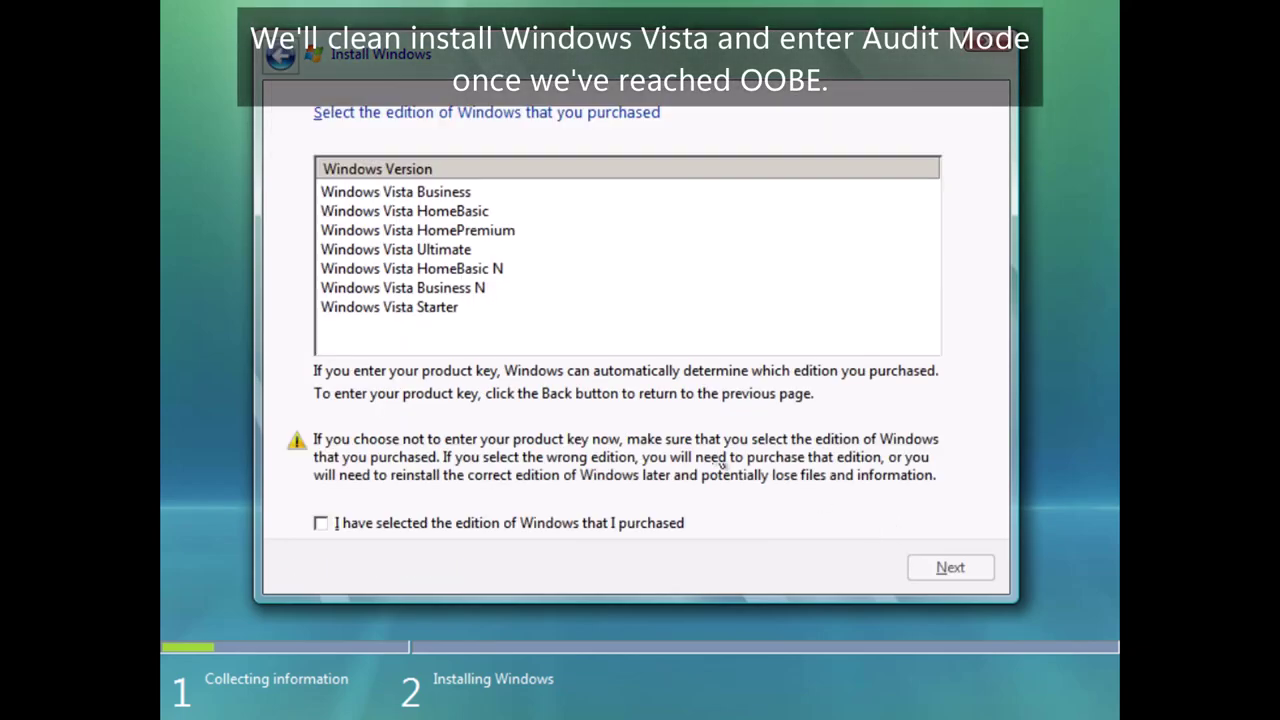
left_click(395, 250)
left_click(455, 527)
left_click(948, 568)
Accept the licence terms and choose a Custom (advanced) installation.
left_click(322, 513)
left_click(944, 569)
left_click(455, 310)
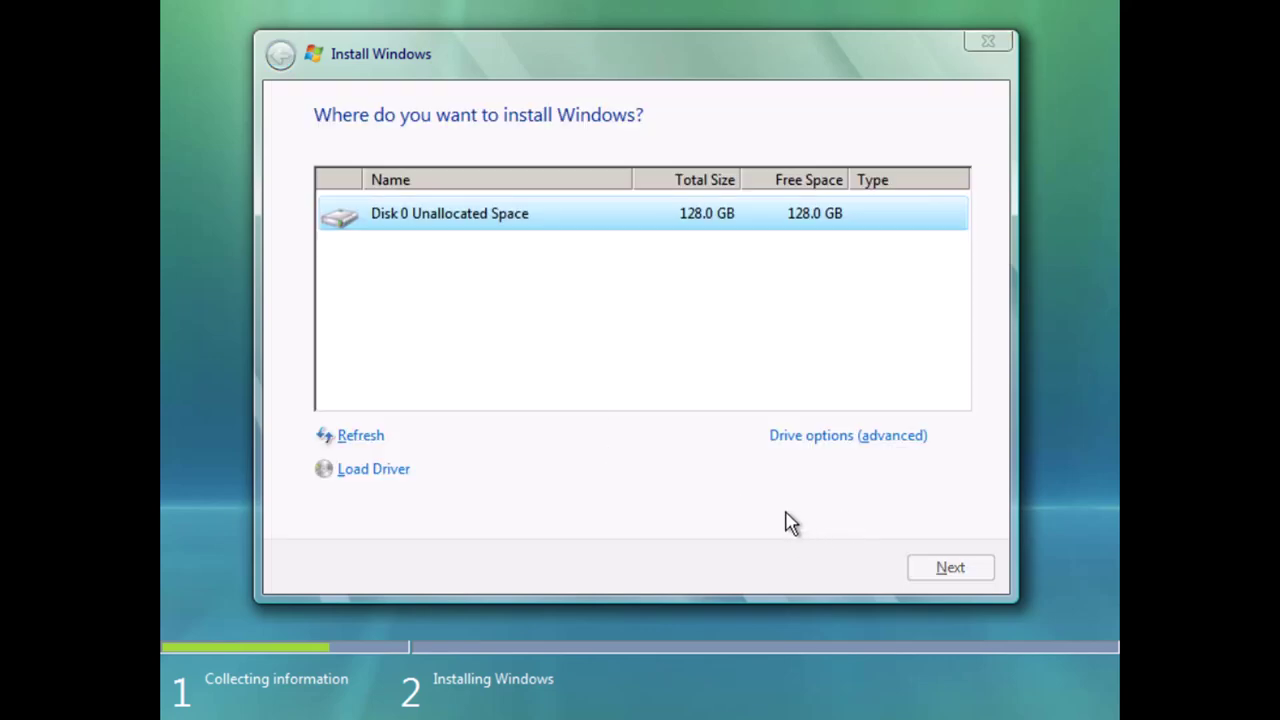
Install Windows onto Disk 0's 128 GB unallocated space and wait for the user name page.
key("Return")
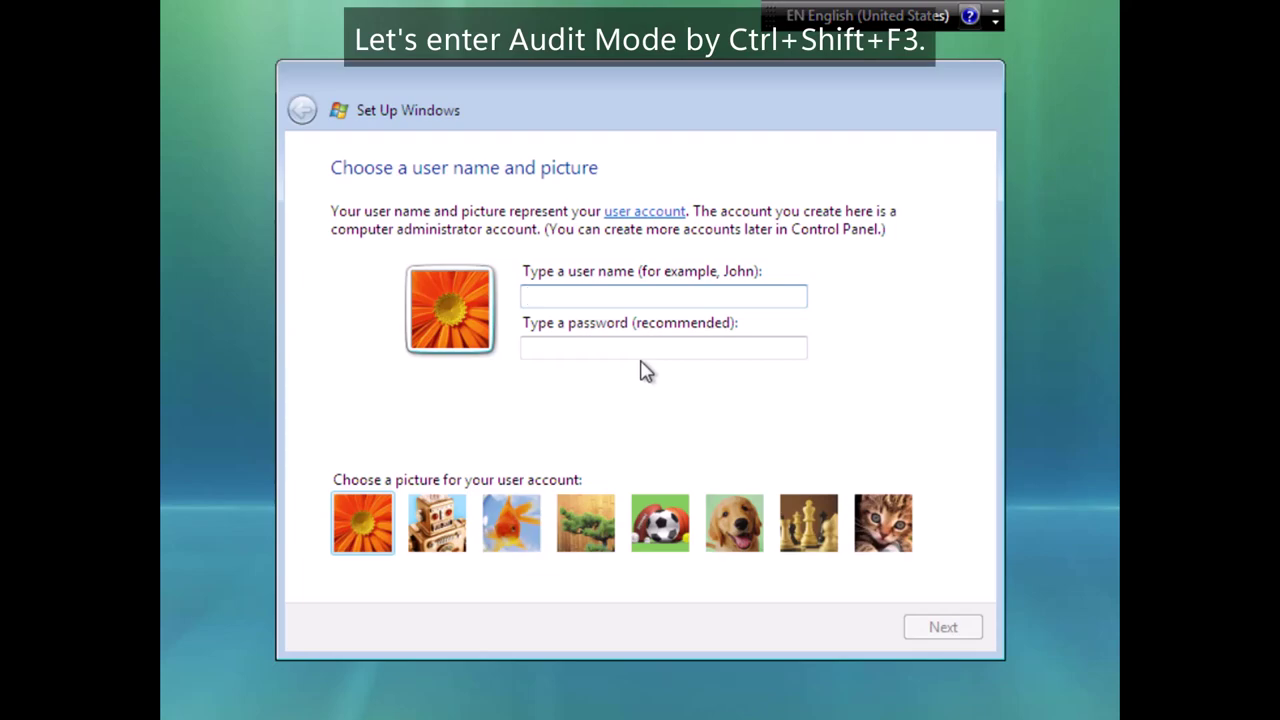
Reboot into Audit Mode from the user name page with Ctrl+Shift+F3.
key("ctrl+shift+F3")
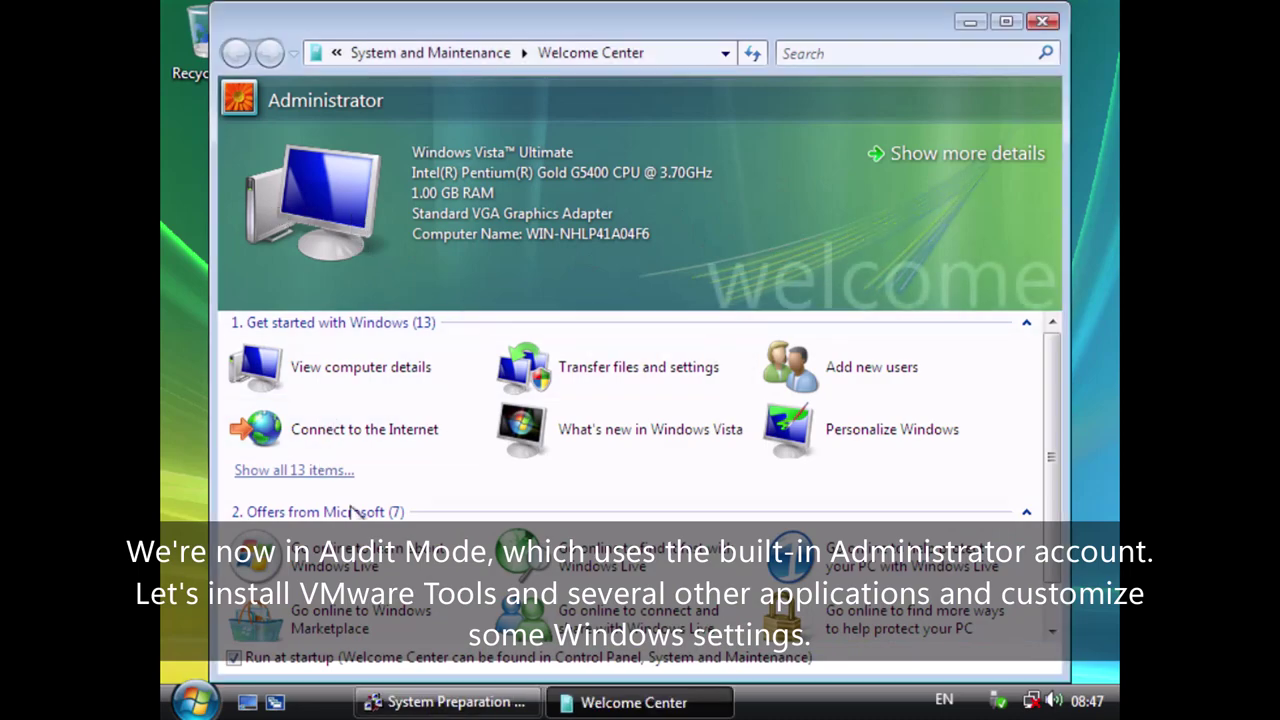
Close Welcome Center and the System Preparation Tool, then take Snapshot 1 of the VM.
left_click(1042, 21)
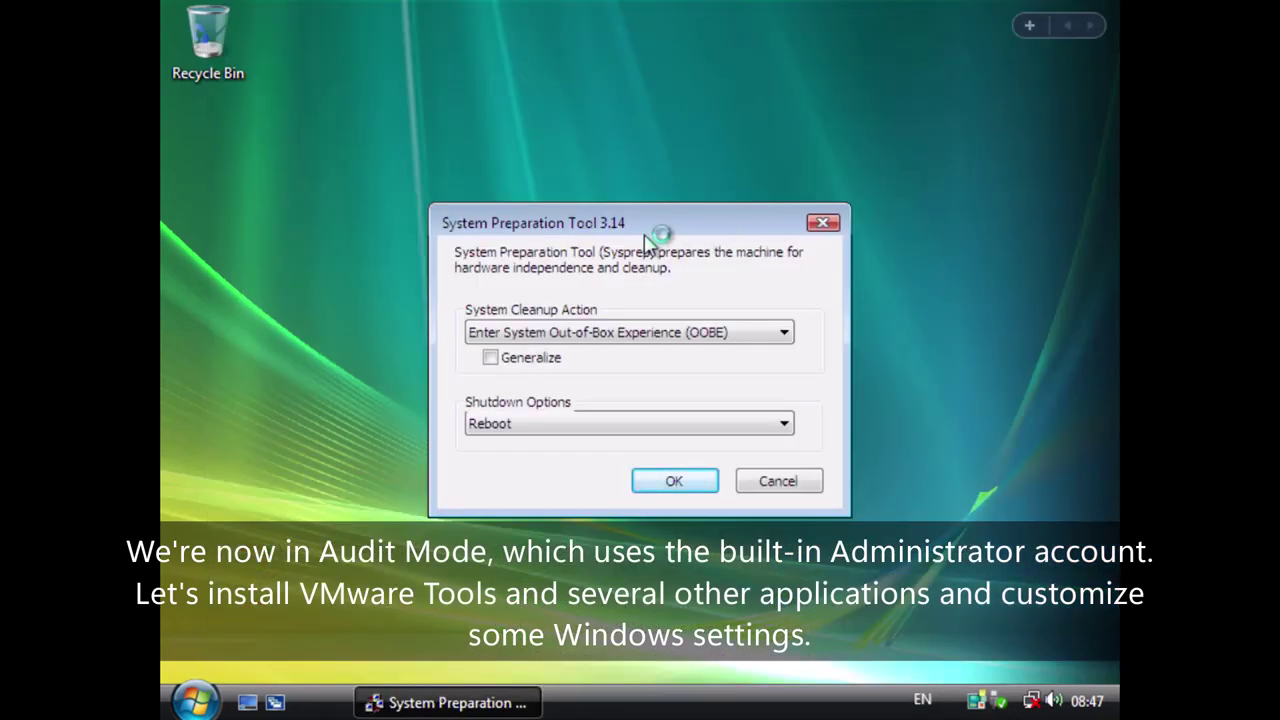
left_click(823, 222)
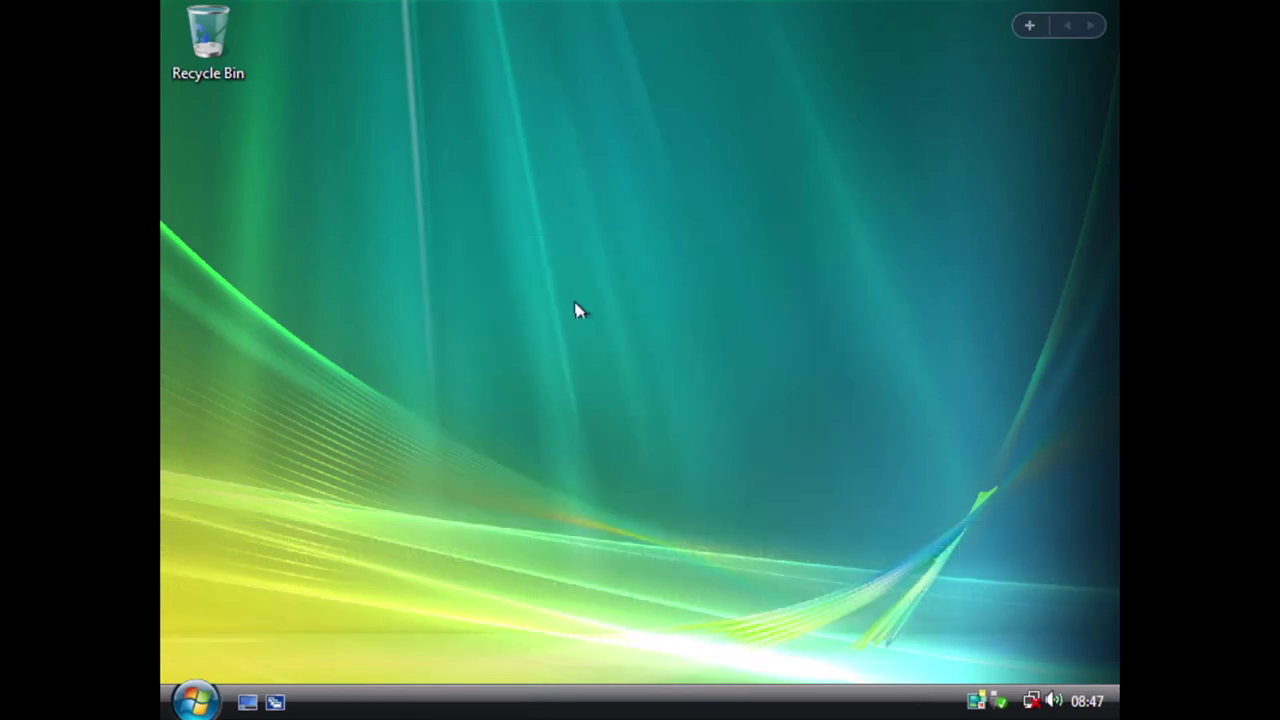
left_click(476, 14)
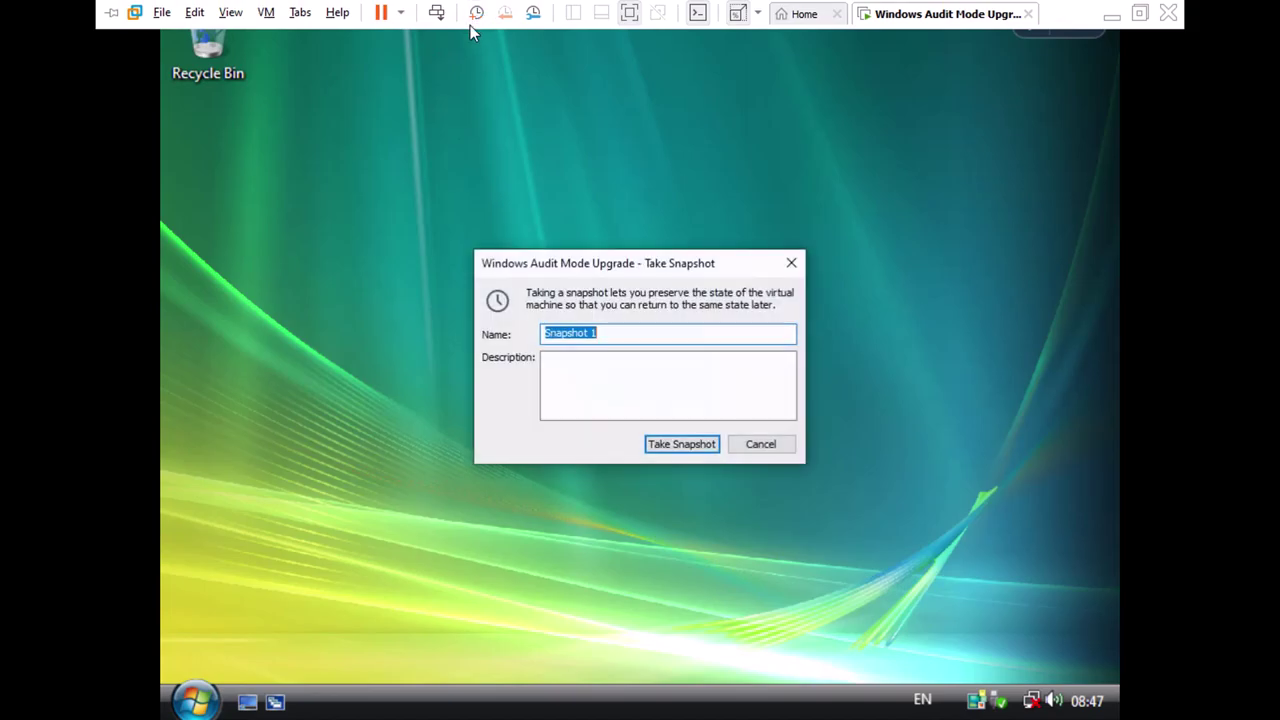
left_click(684, 446)
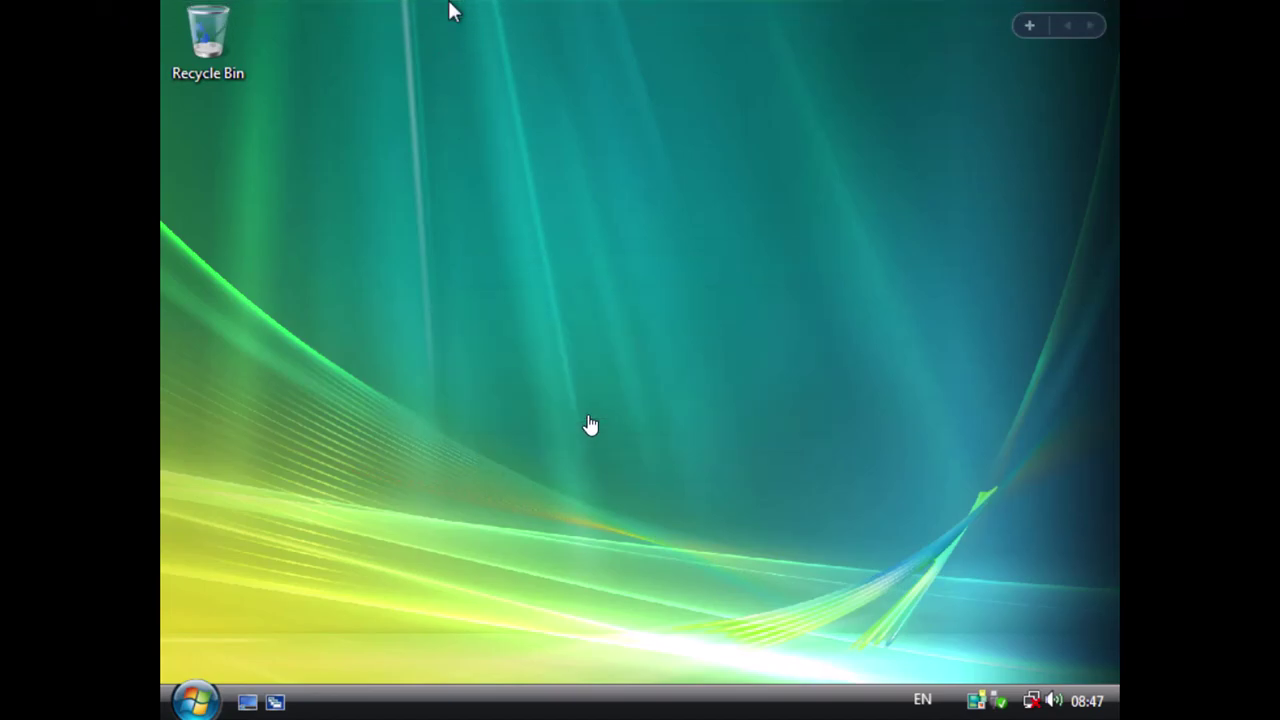
Check the Windows version with winver, then close About Windows.
left_click(195, 700)
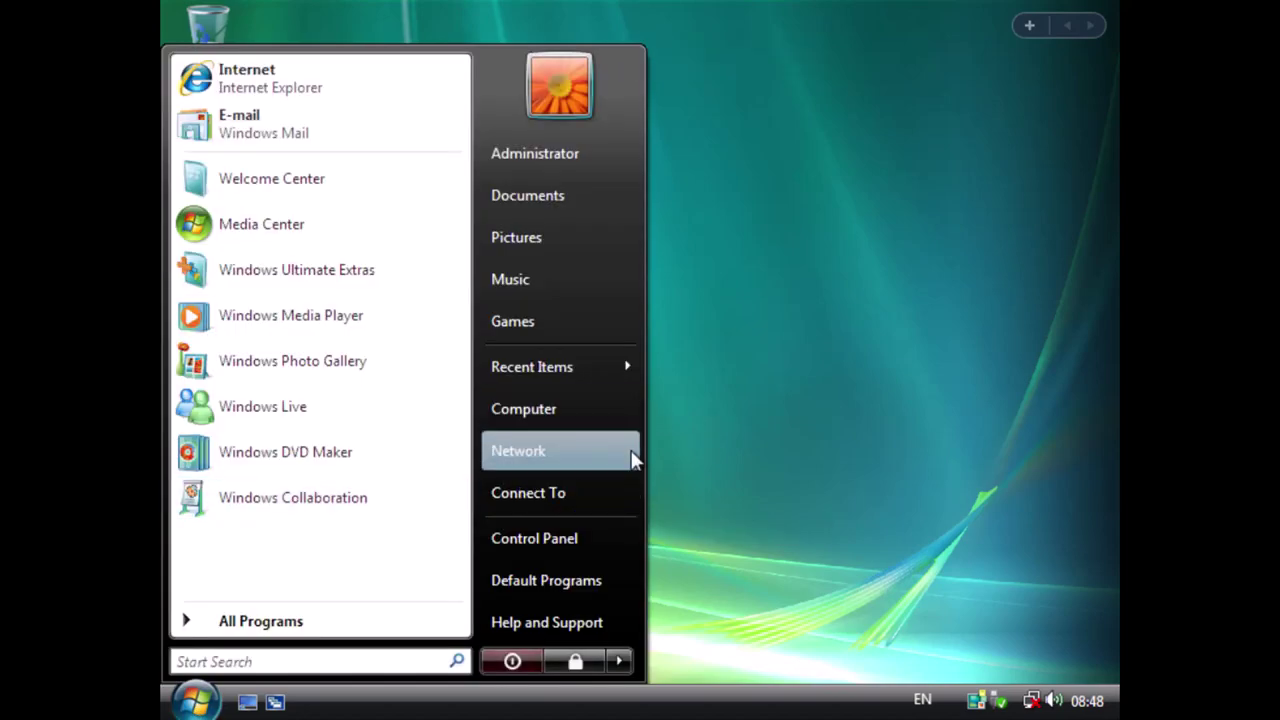
left_click(700, 476)
key("super+r")
type("winver")
key("Return")
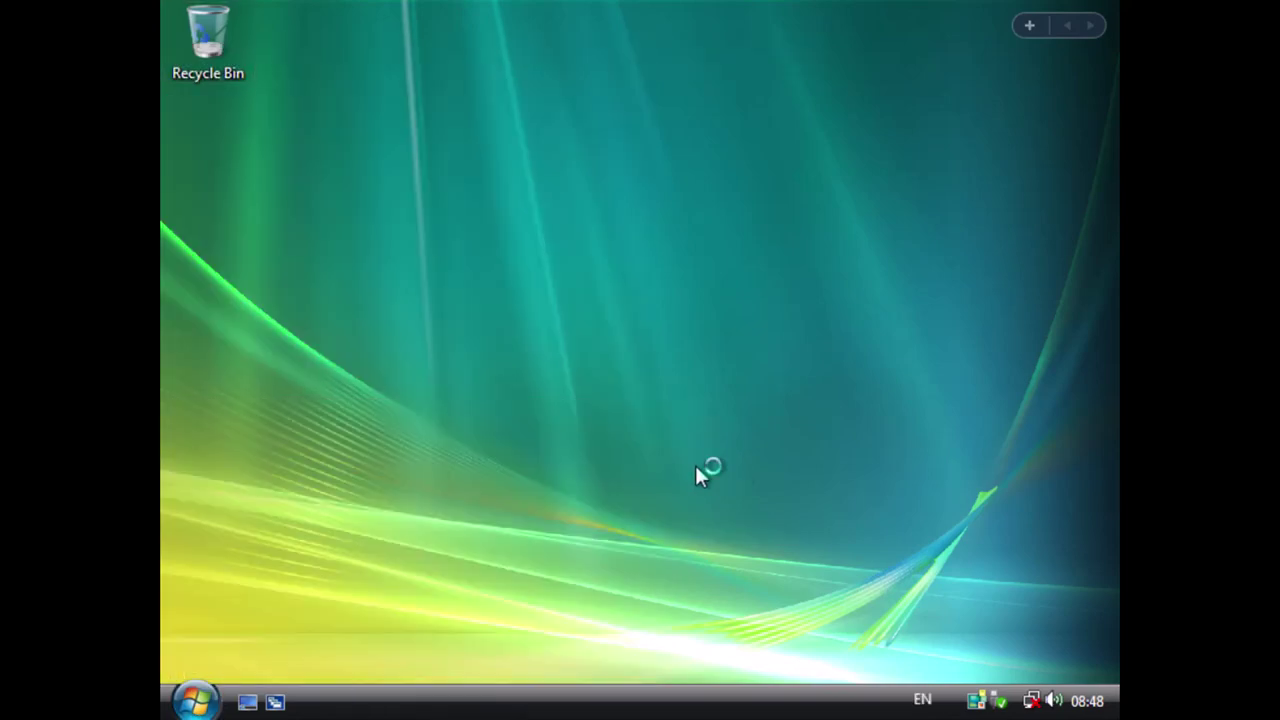
key("Return")
Review the computer's system properties from Computer > Properties, then close the System window.
key("super")
right_click(537, 409)
left_click(688, 636)
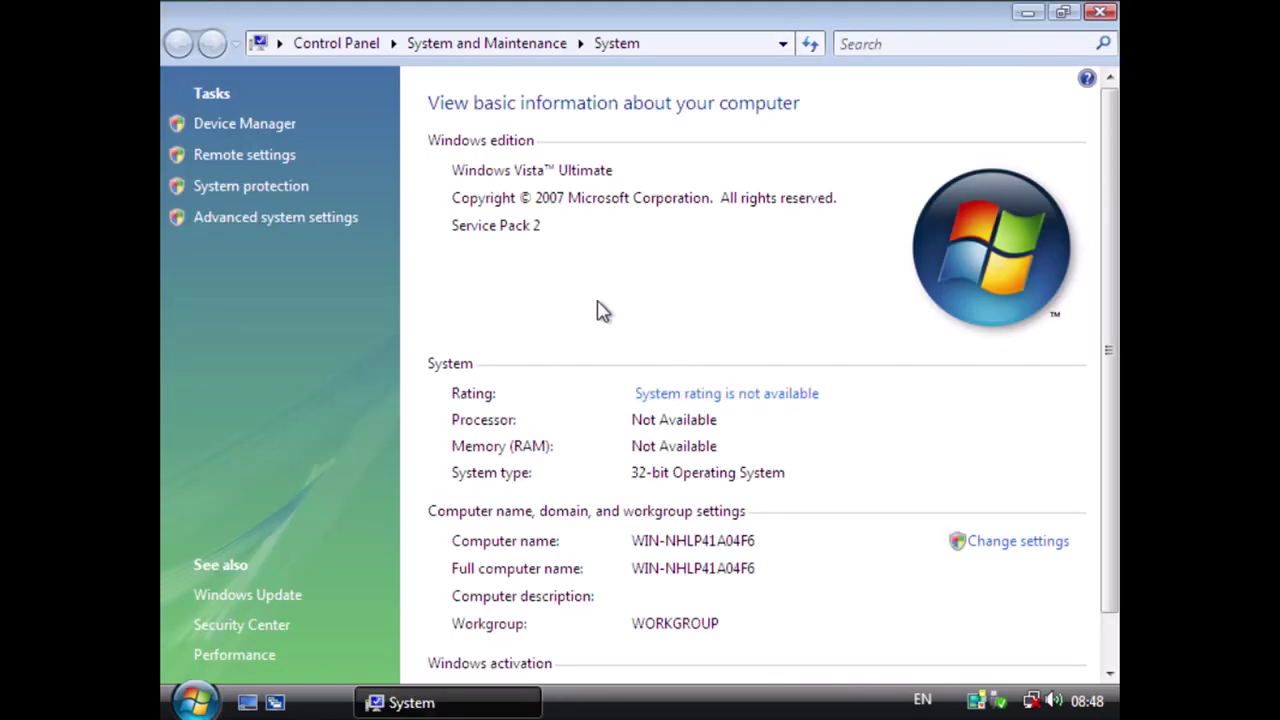
scroll(545, 360, "down", 1)
scroll(537, 290, "up", 1)
scroll(555, 505, "down", 1)
scroll(548, 500, "up", 1)
left_click(1100, 12)
Raise the screen resolution in Personalize > Display Settings and keep the new setting.
right_click(541, 229)
left_click(630, 432)
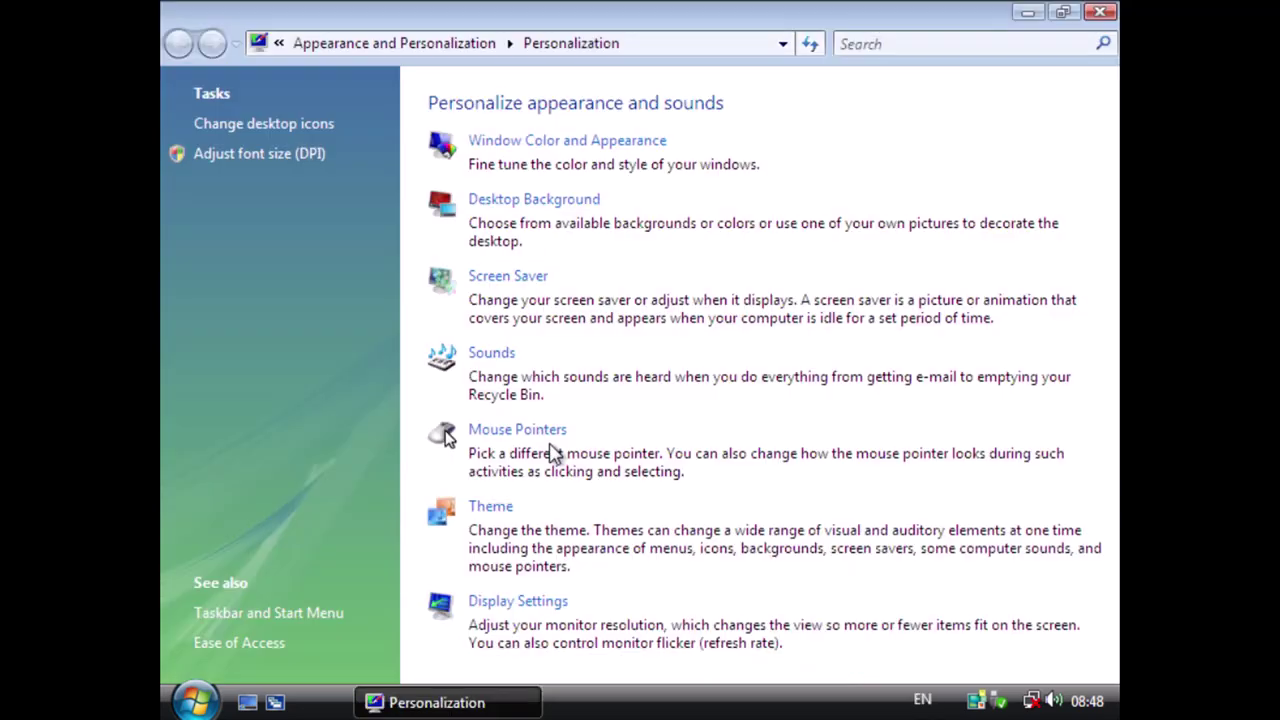
left_click(493, 603)
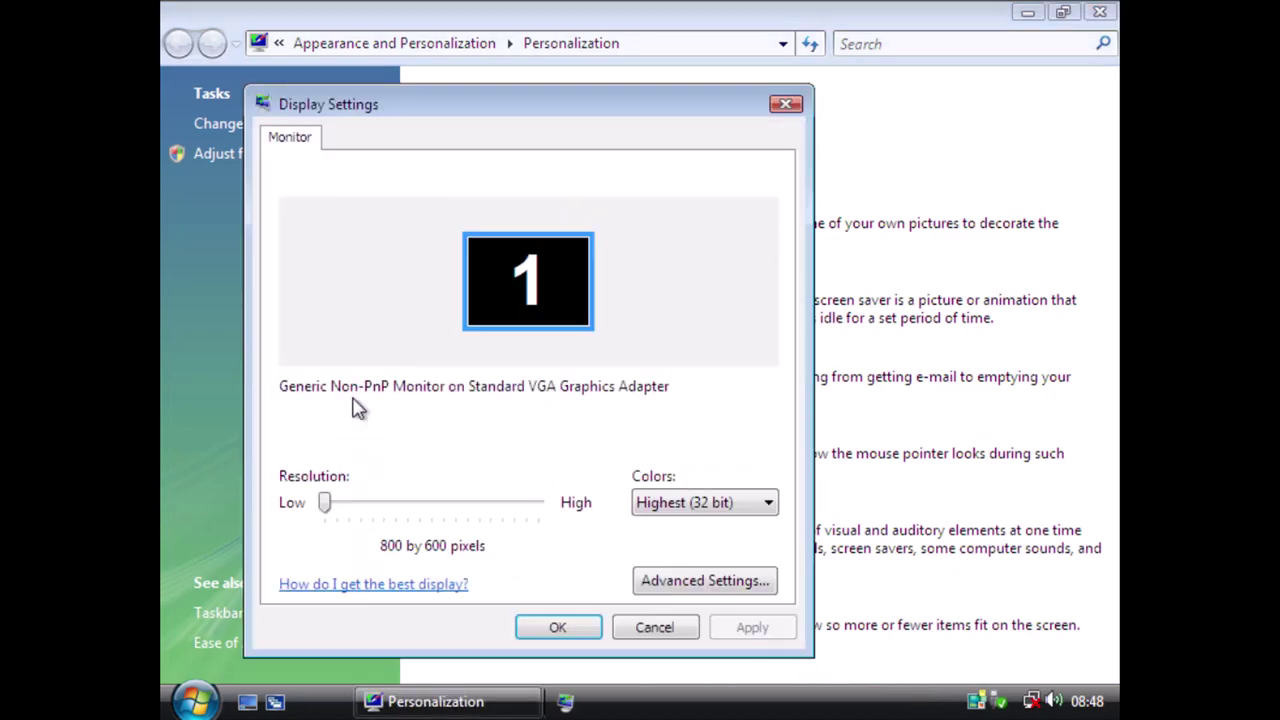
left_click_drag(324, 503, 419, 503)
left_click(548, 625)
left_click(369, 306)
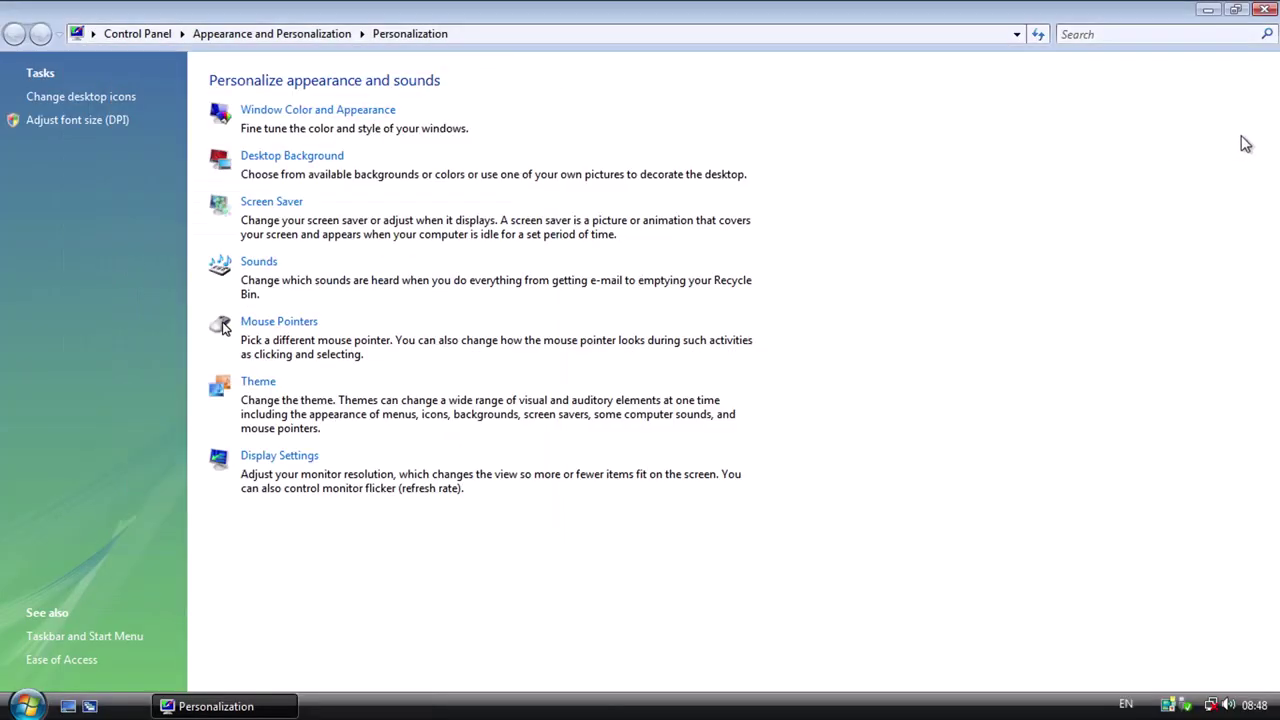
left_click(1263, 18)
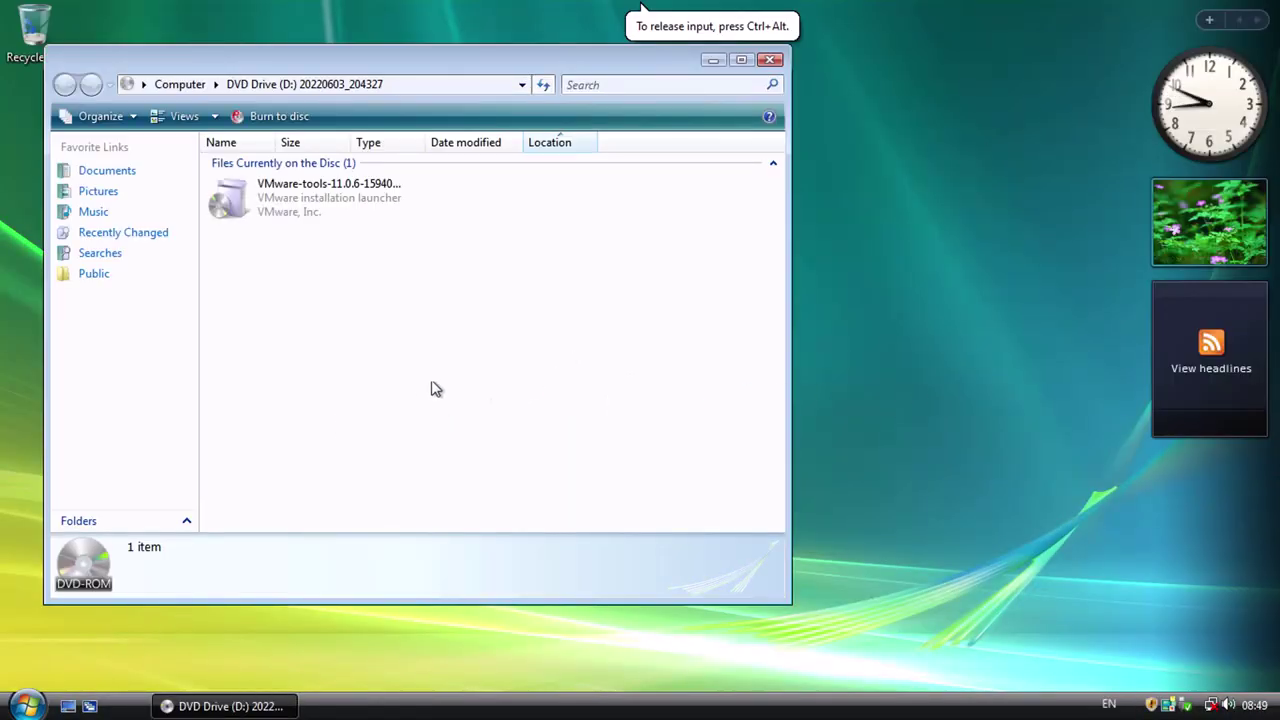
Adjust the View settings in Folder and Search Options and save them.
left_click(115, 116)
left_click(115, 330)
left_click(142, 160)
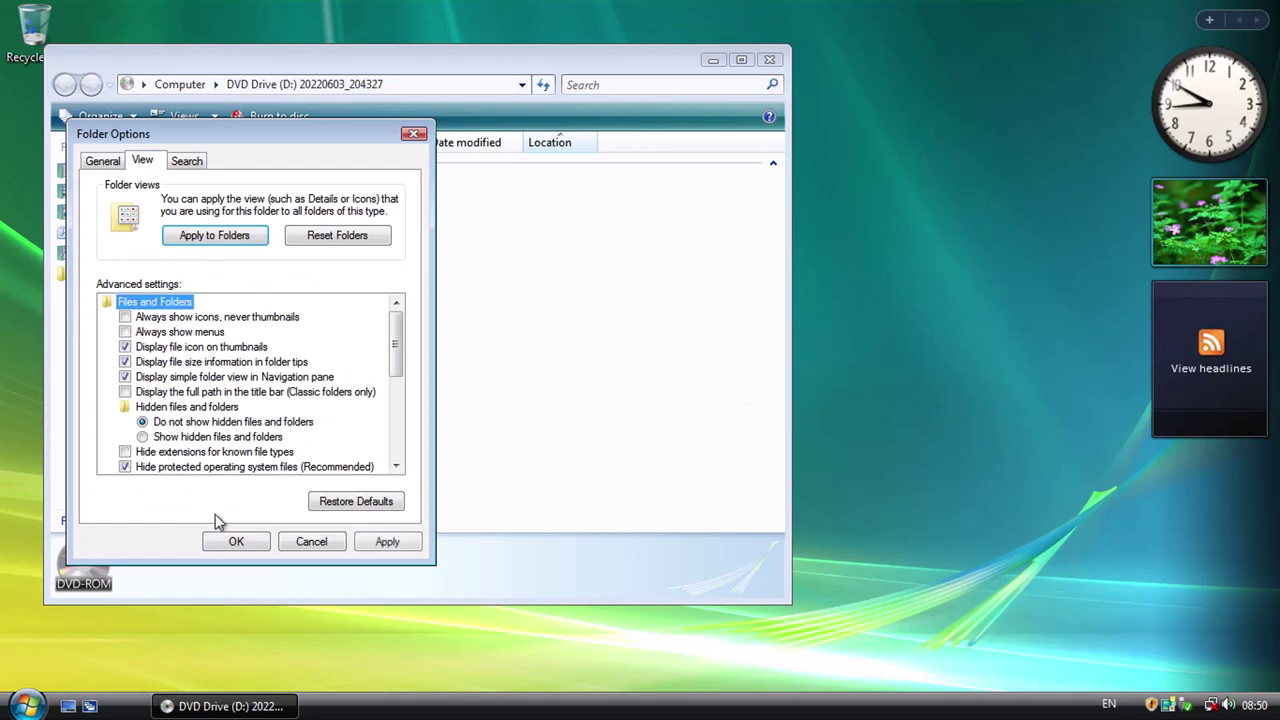
left_click(248, 540)
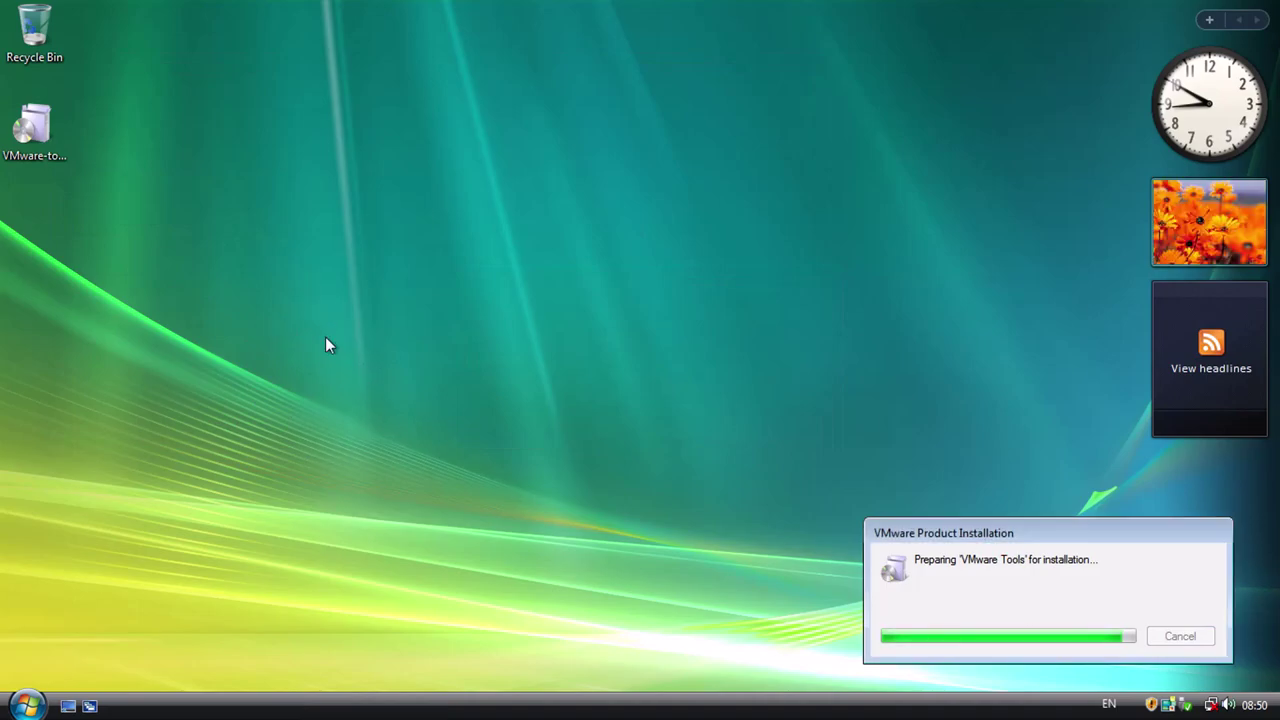
Create file.txt on the desktop containing sample Lorem ipsum text and save it.
right_click(34, 212)
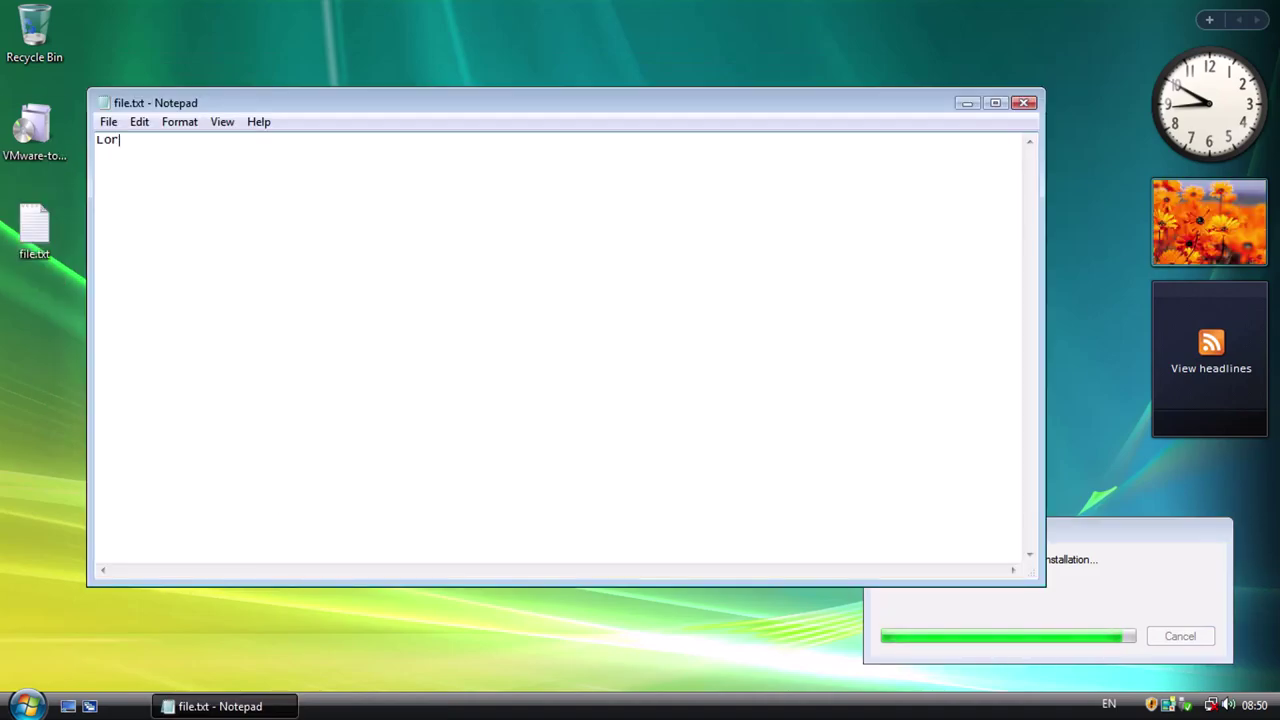
type("em ipsum dolor sit amet")
key("alt+F4")
Launch Windows Explorer from All Programs > Accessories.
key("super")
left_click(300, 340)
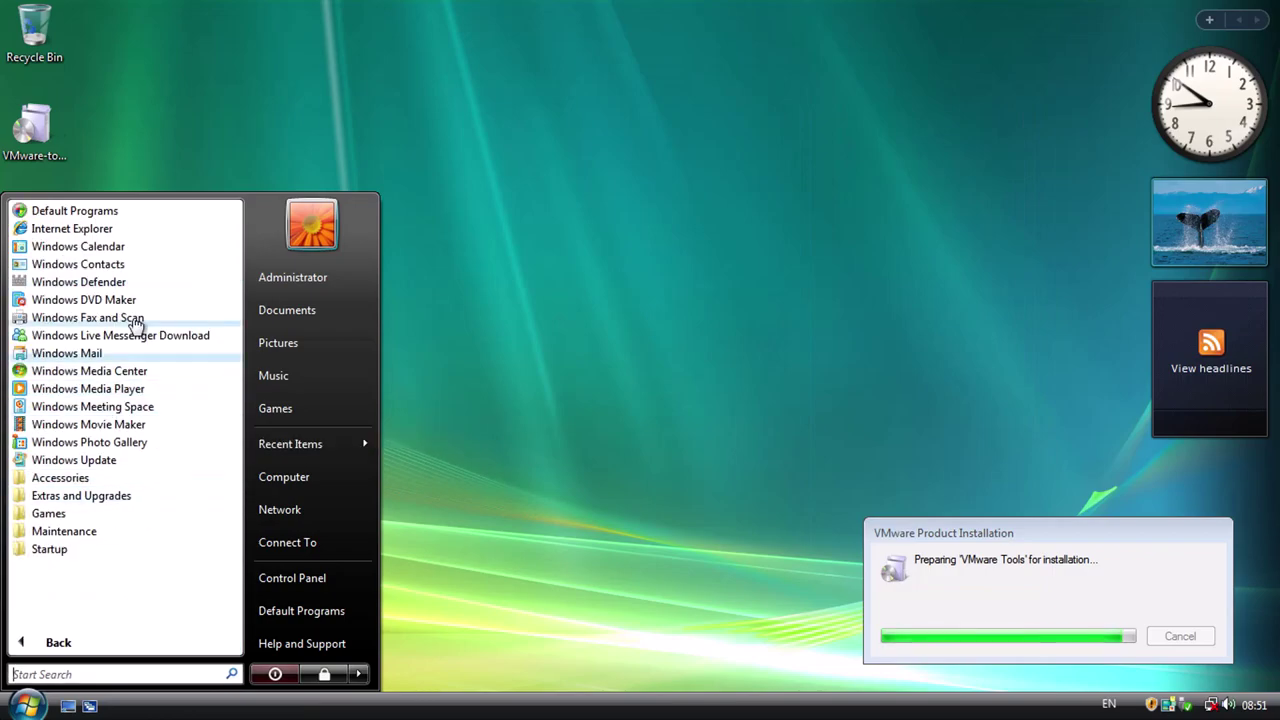
left_click(60, 477)
left_click(150, 531)
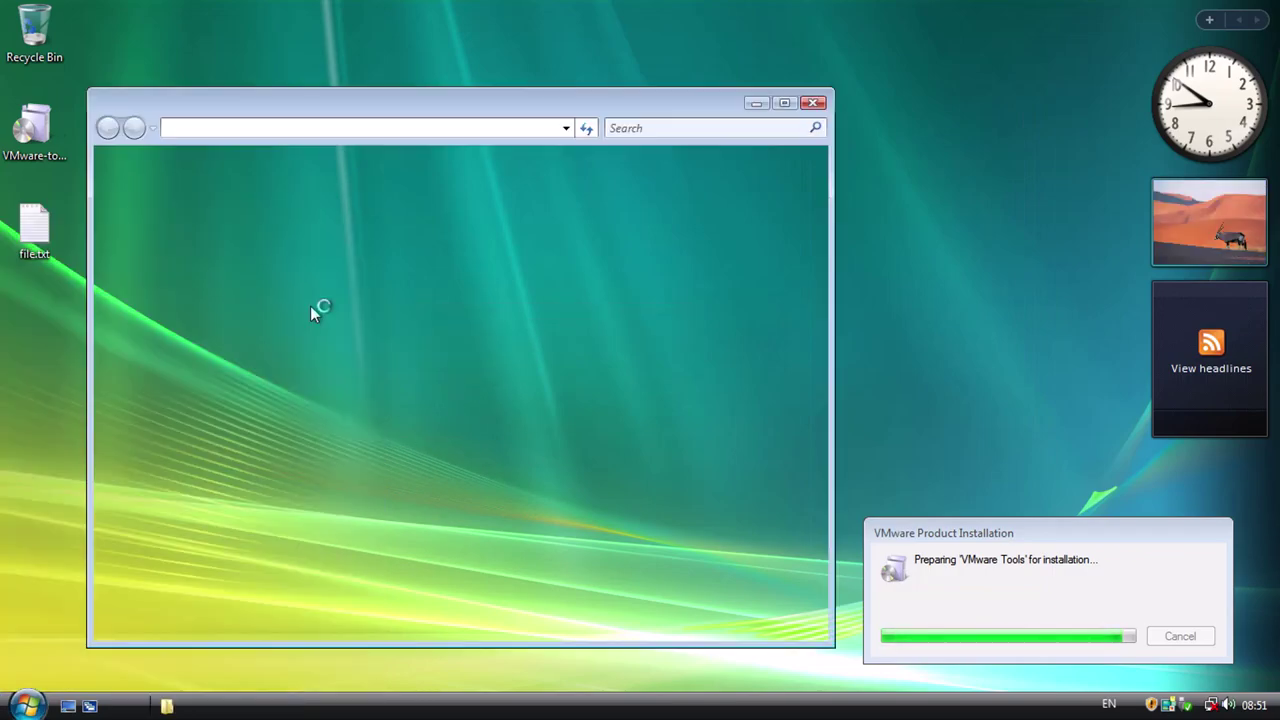
Create Lorem ipsum.rtf in Documents with 'Lorem ipsum dolor sit amet' and save it.
right_click(331, 332)
mouse_move(371, 551)
left_click(720, 500)
type("Lorem ipsum.rtf")
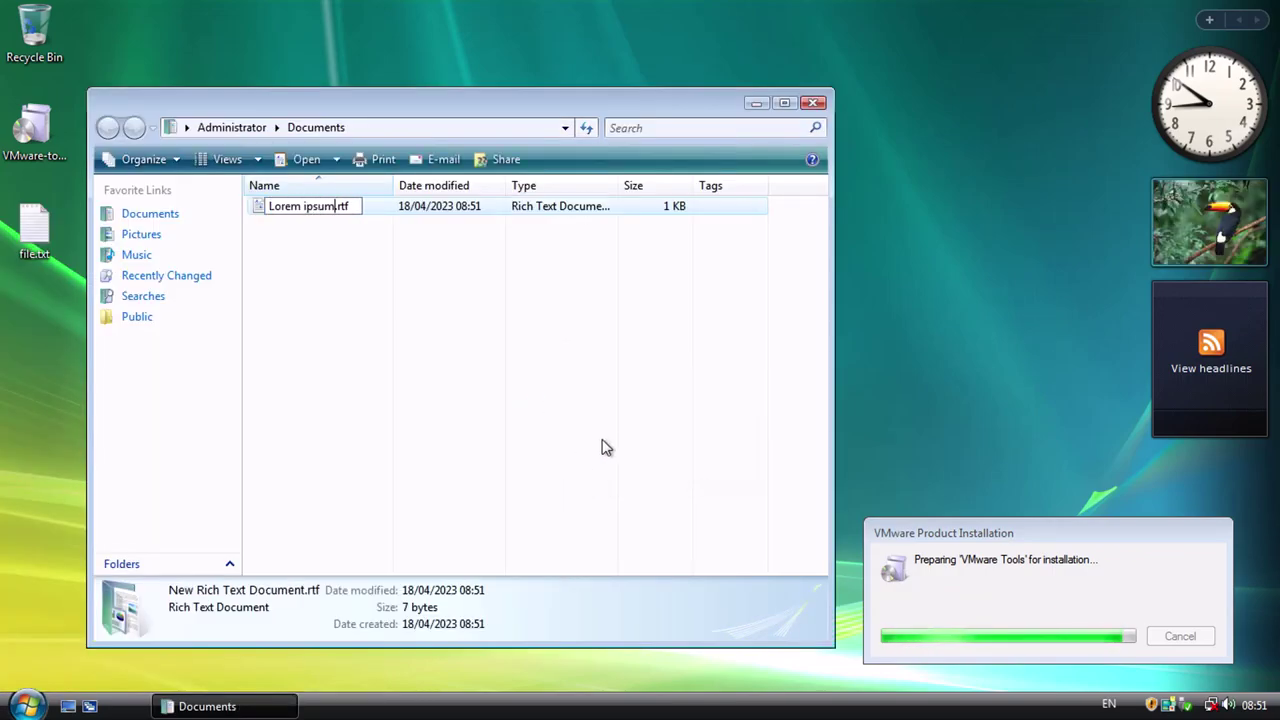
key("Return")
key("Return")
type("Lorem ipsum dolor sit amet")
key("ctrl+s")
key("alt+F4")
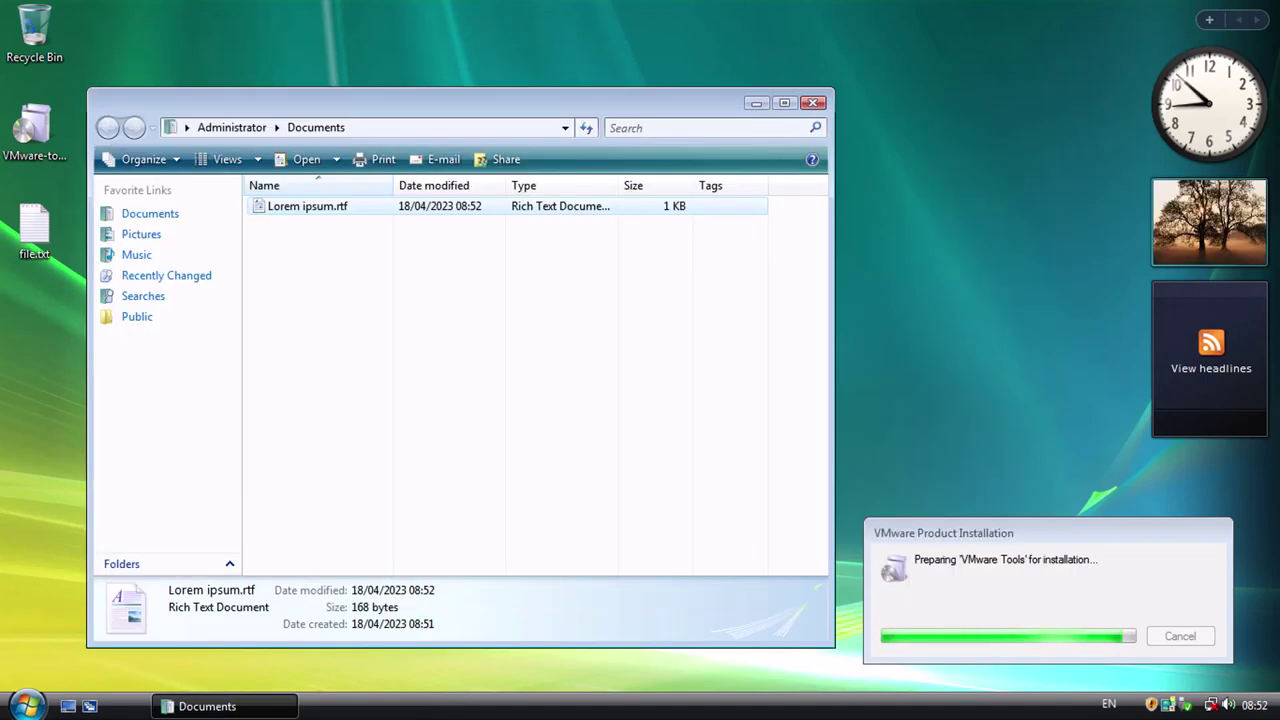
key("alt+F4")
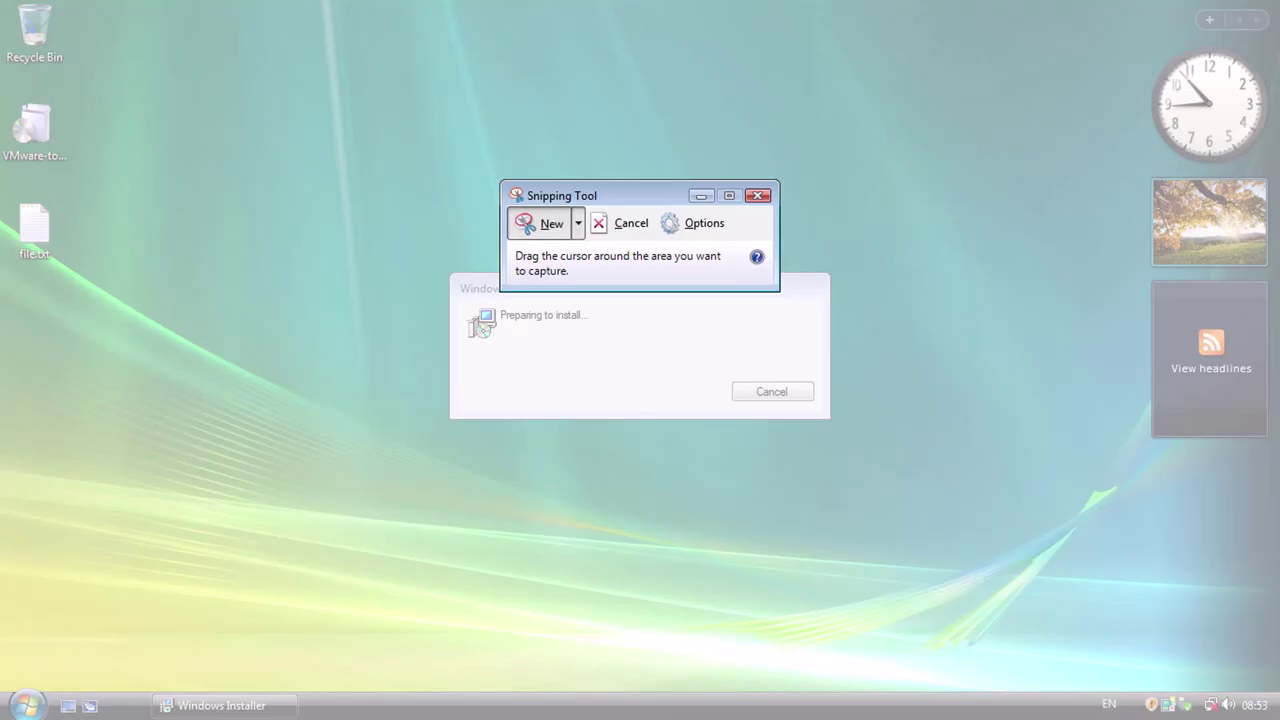
Snip a desktop region and the Personalization sidebar, discarding the save dialog.
mouse_move(1143, 443)
left_mouse_down()
mouse_move(640, 686)
mouse_move(660, 684)
left_mouse_up()
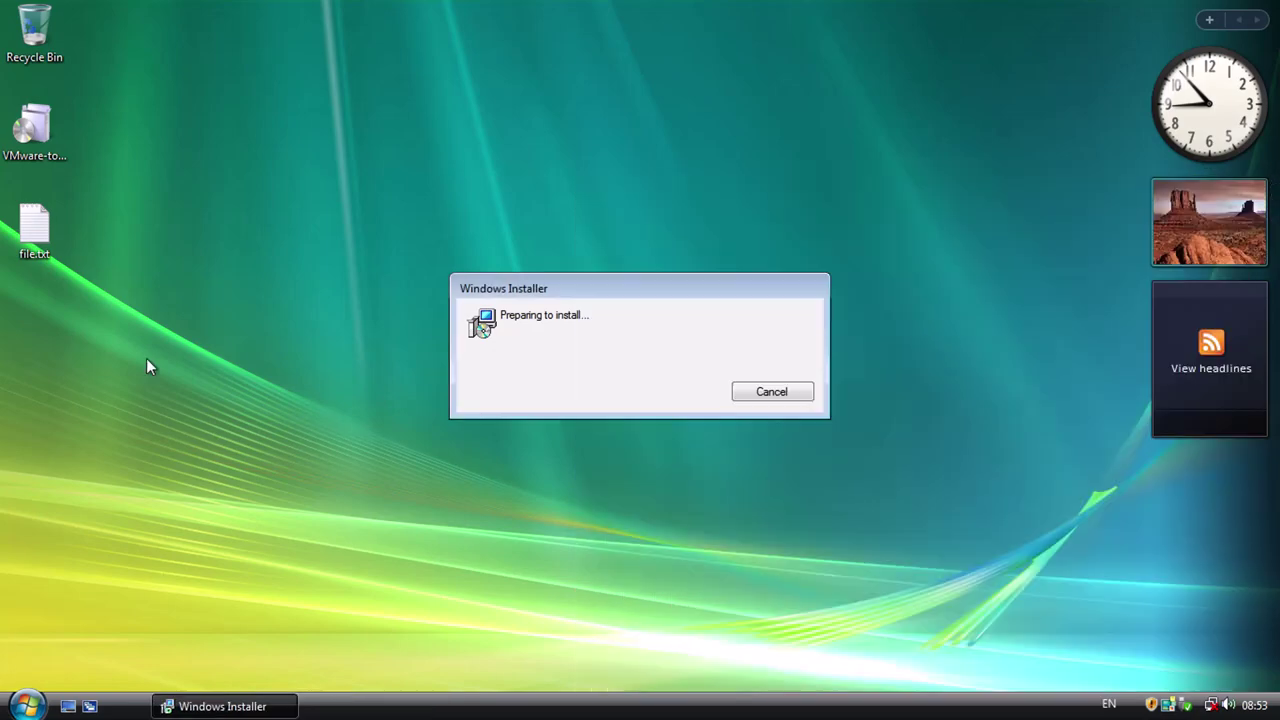
right_click(231, 401)
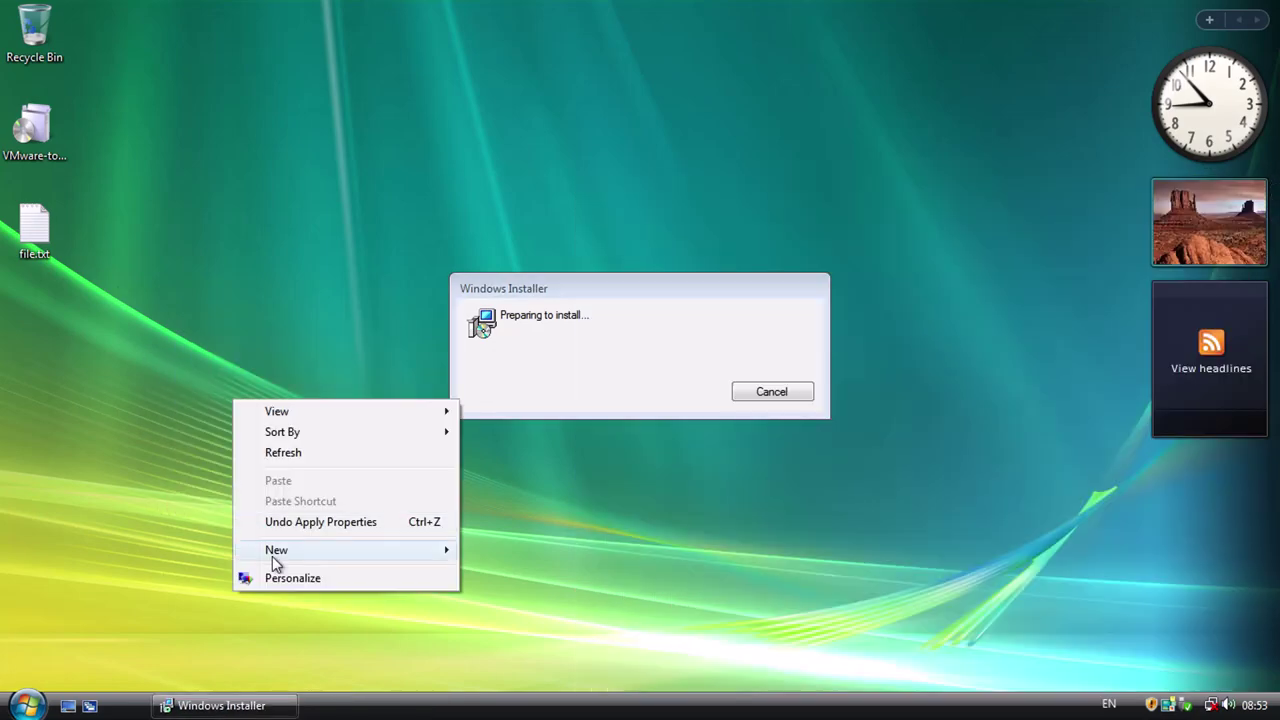
left_click(269, 574)
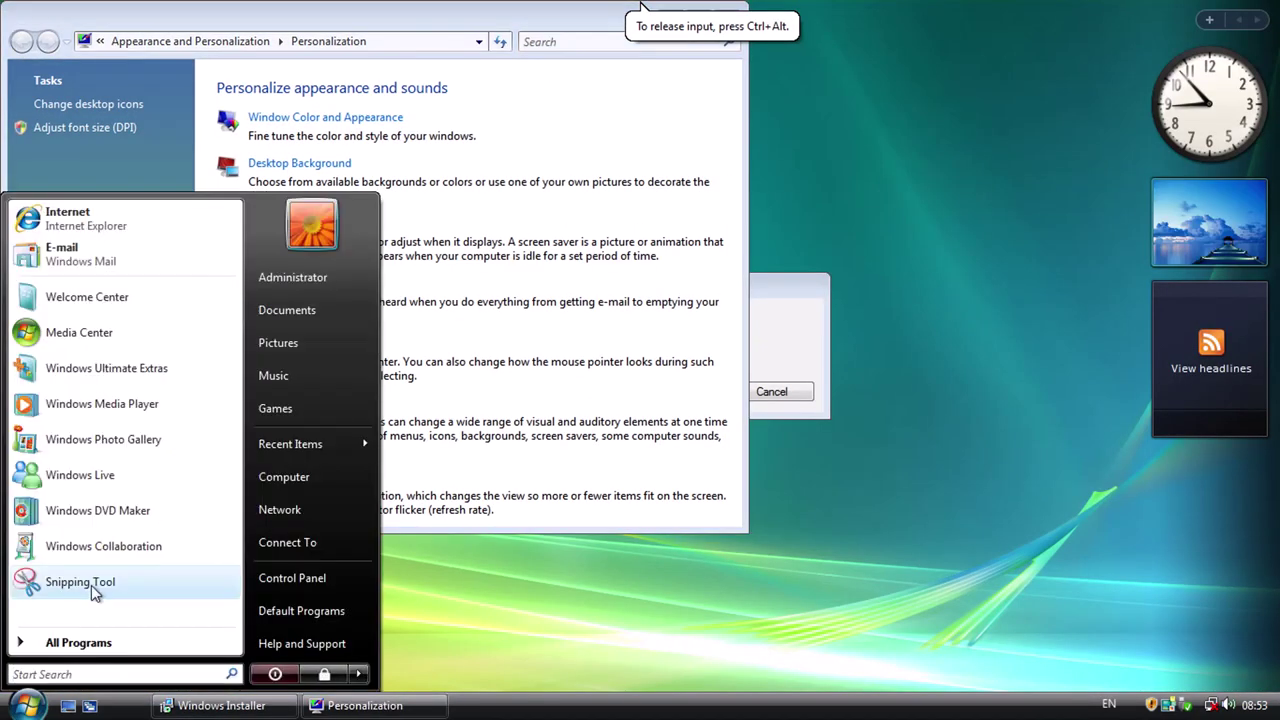
left_click(89, 586)
left_click_drag(9, 146, 194, 443)
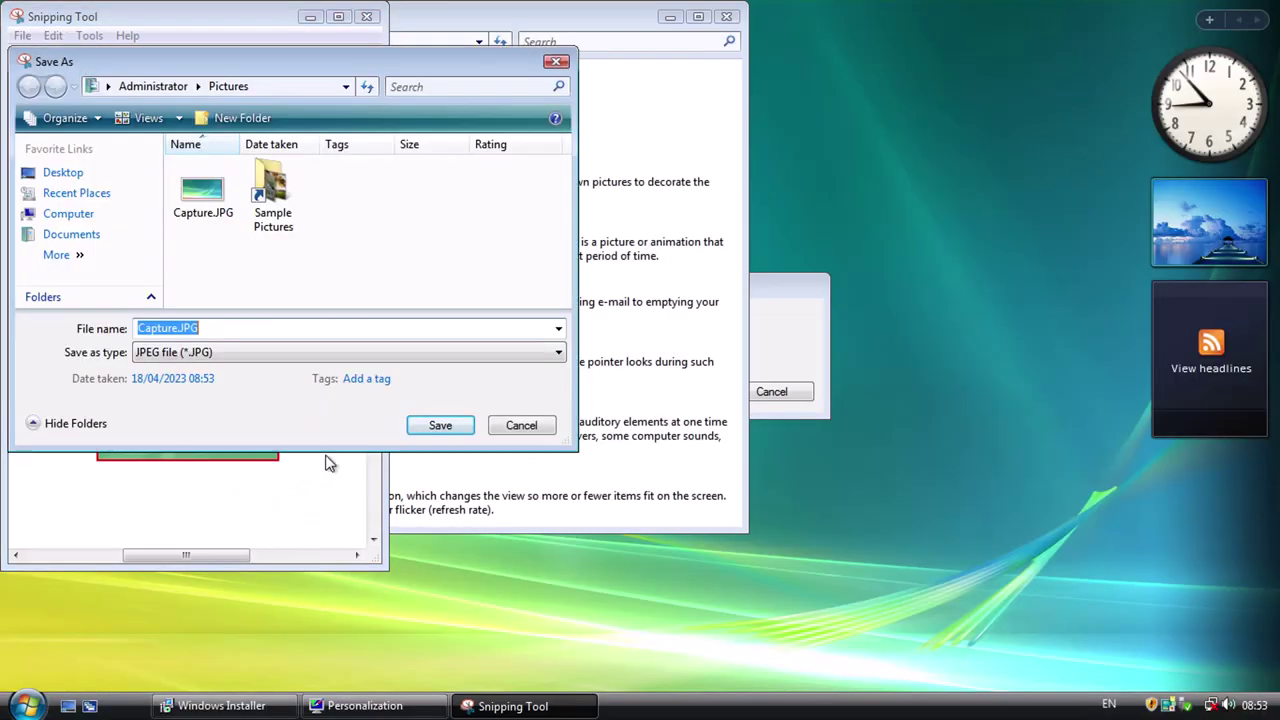
key("Escape")
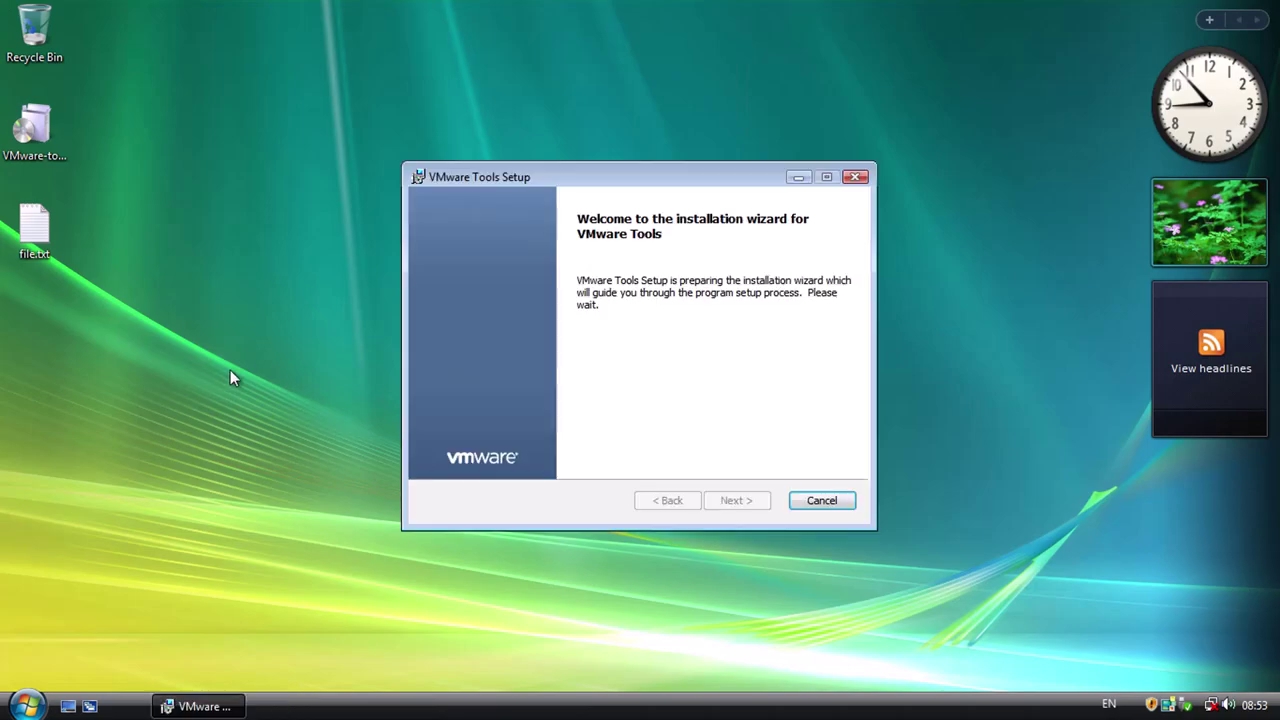
Start a Typical installation of VMware Tools.
left_click(728, 503)
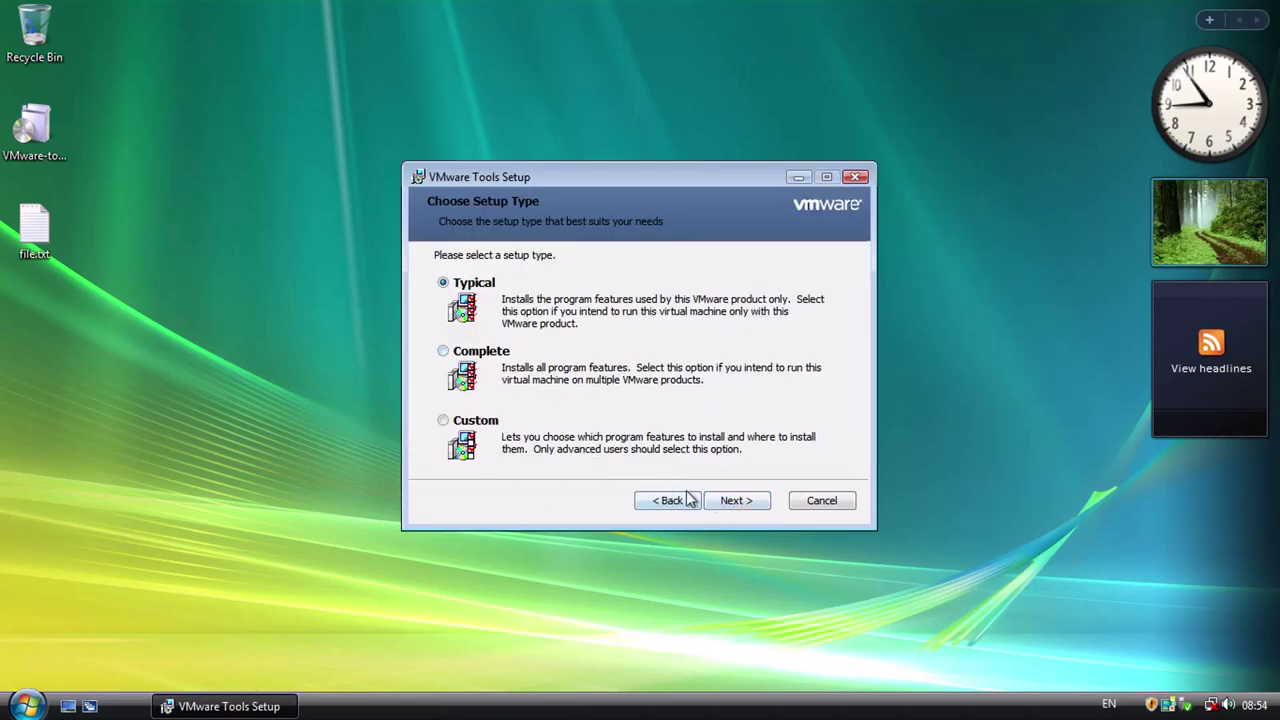
left_click(743, 506)
left_click(744, 503)
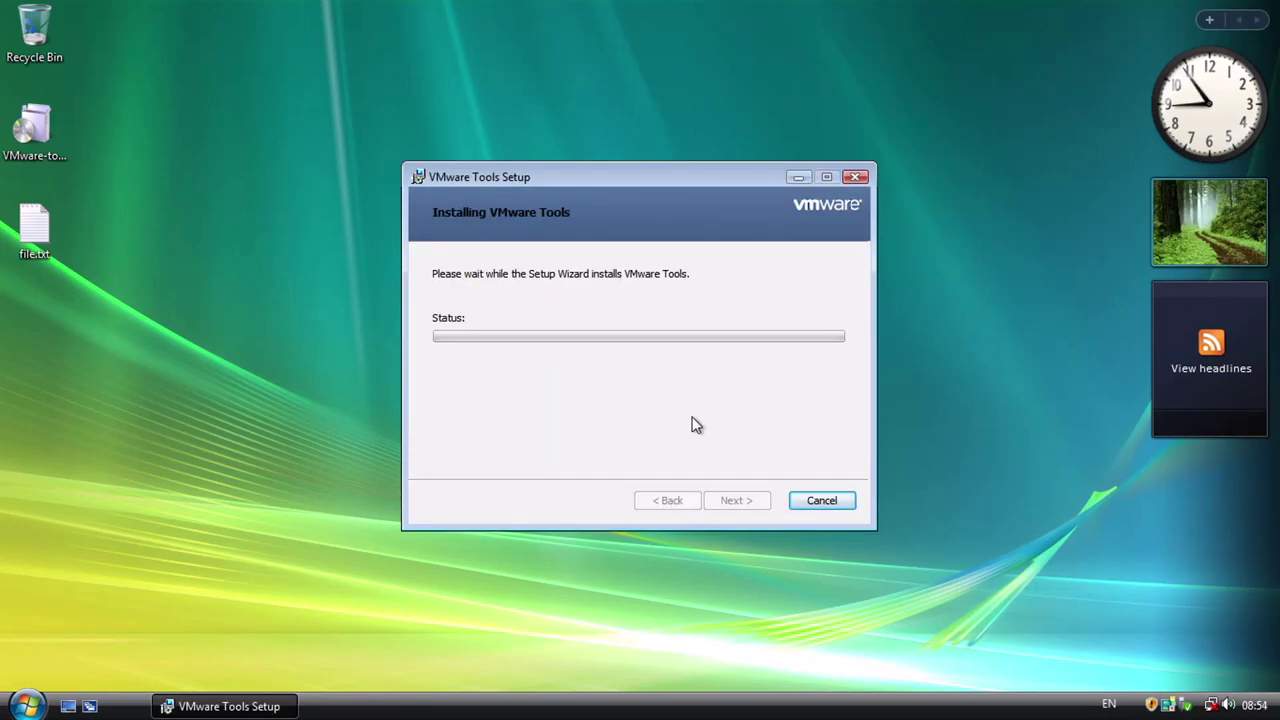
Change the system time zone from the clock and open Task Manager to watch performance.
key("super")
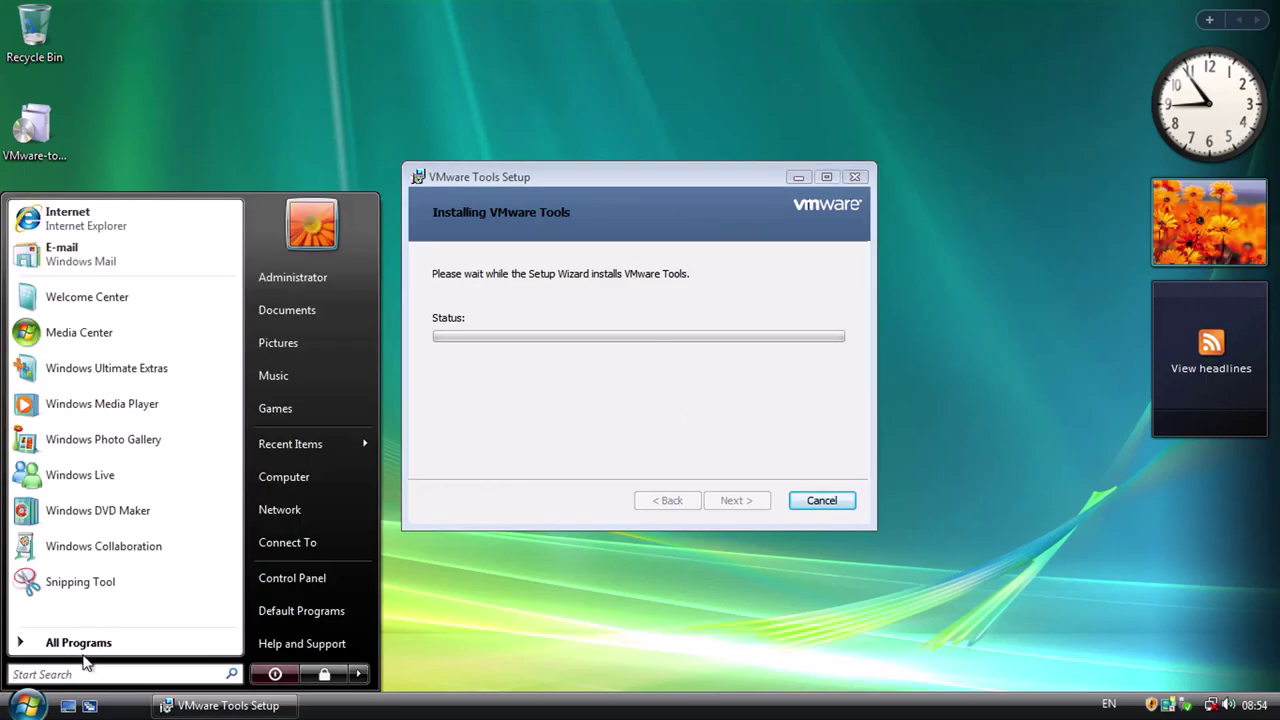
left_click(563, 423)
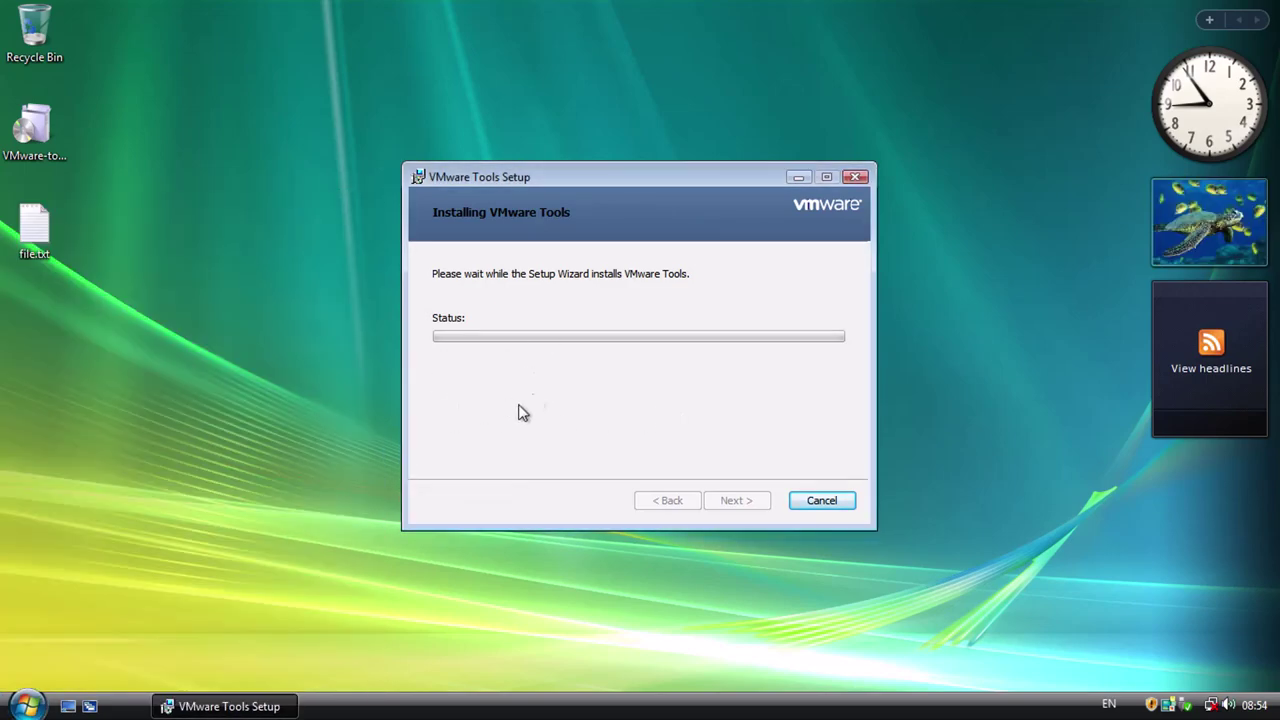
left_click(1254, 706)
left_click(1117, 669)
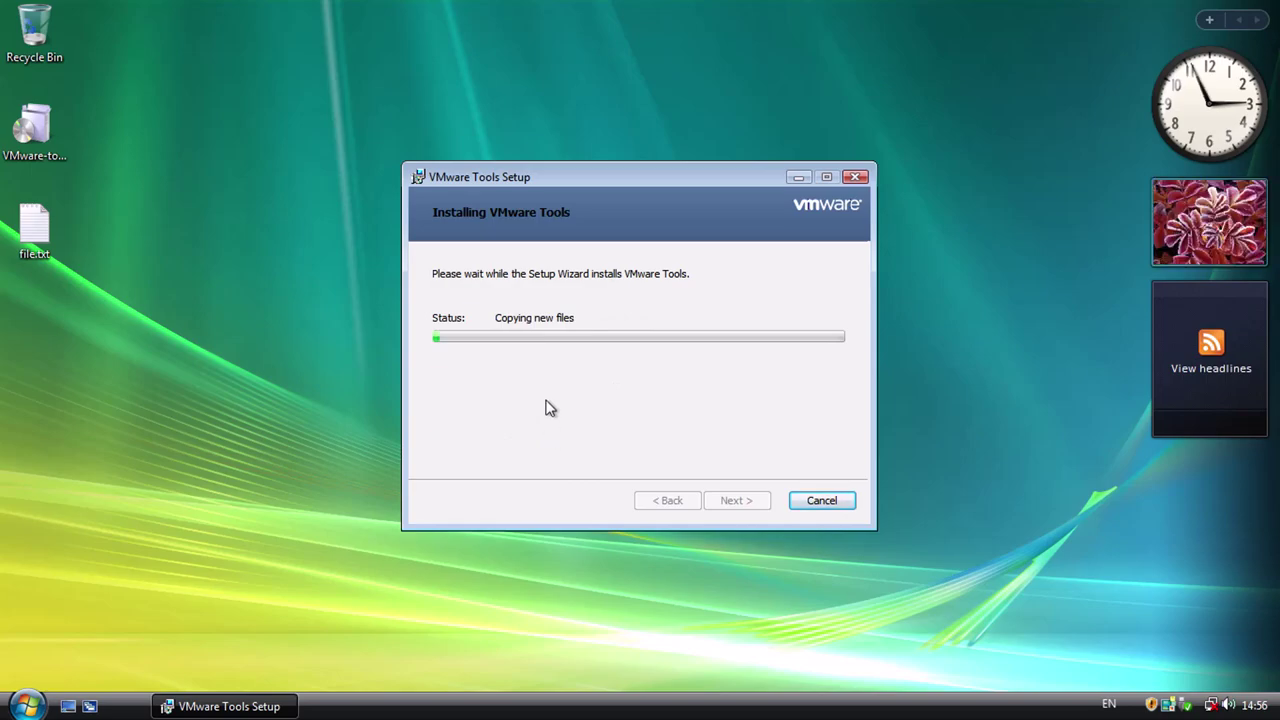
key("ctrl+shift+Escape")
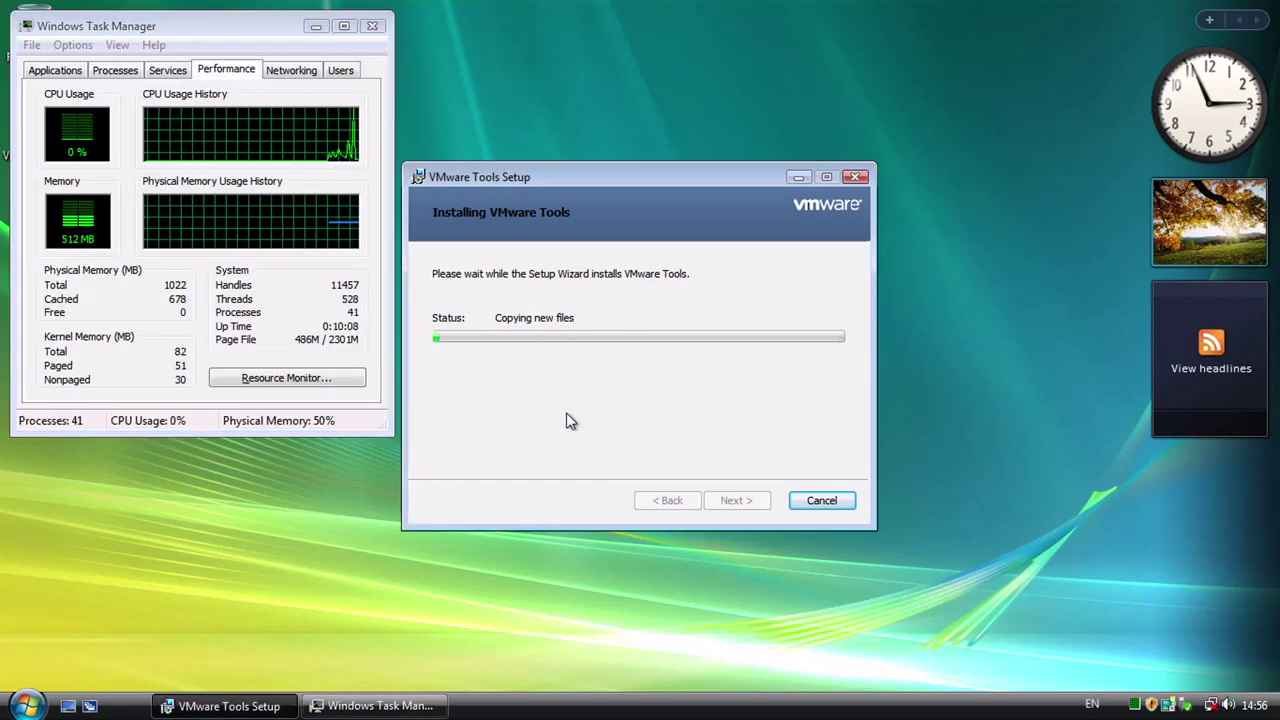
Move Task Manager lower, finish VMware Tools Setup, close Task Manager and accept the restart.
left_click_drag(168, 30, 165, 275)
left_click(551, 403)
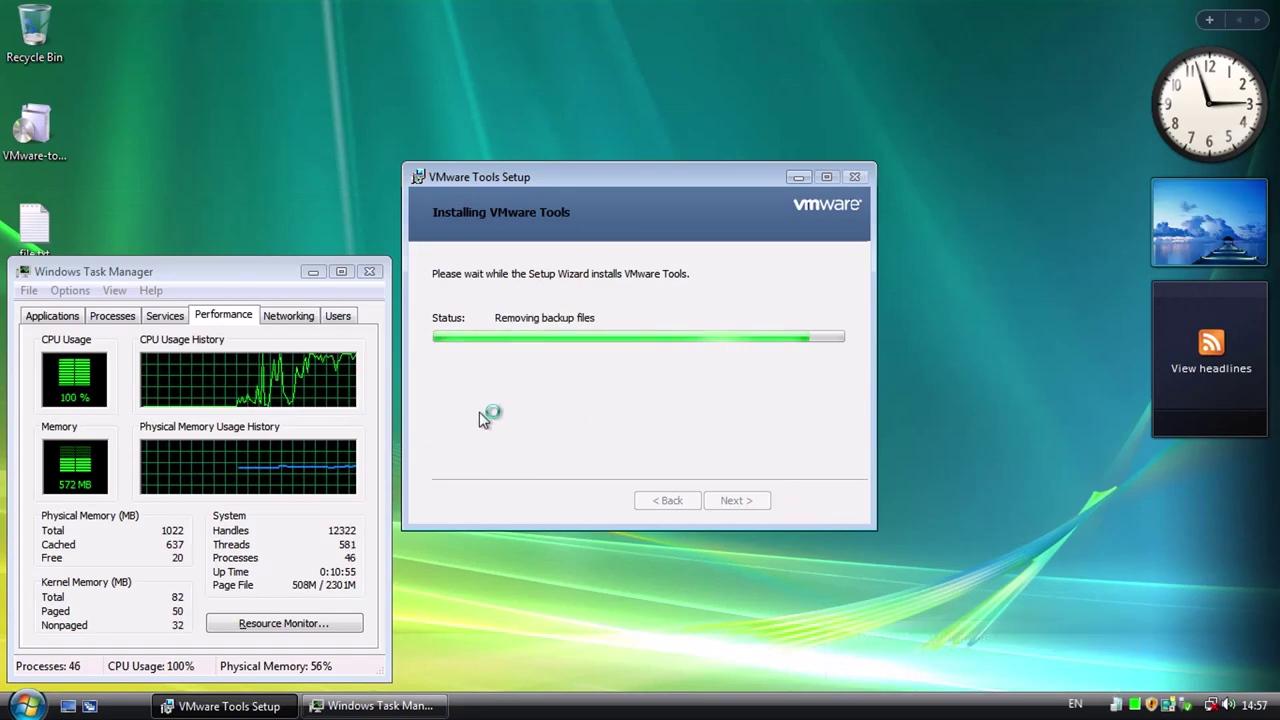
key("Return")
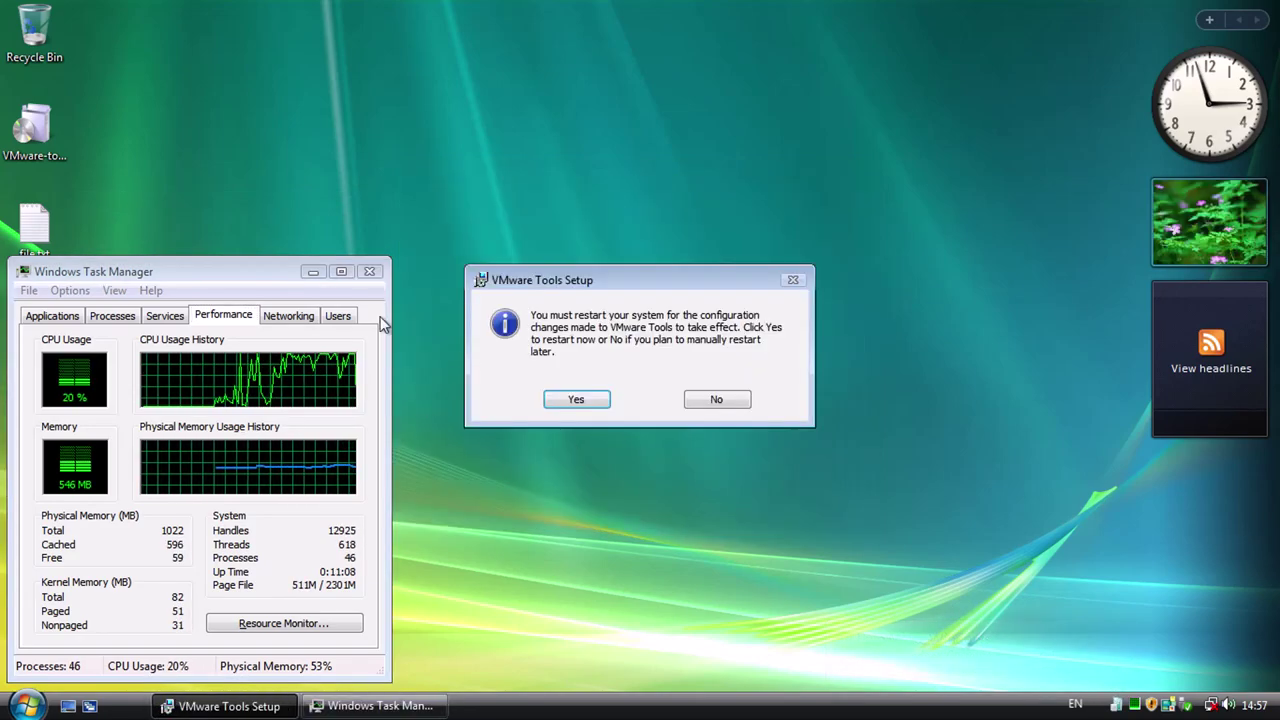
left_click(562, 400)
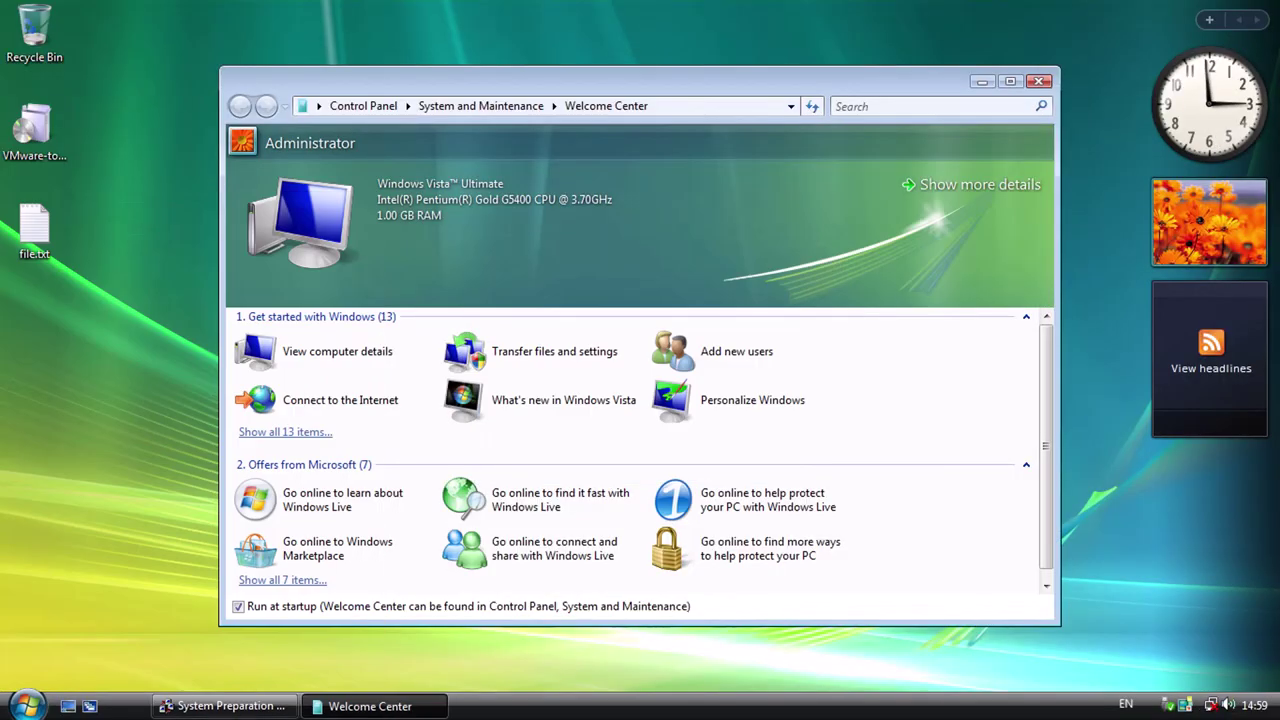
Apply the Windows Aero colour scheme and dismiss the System Preparation dialog.
left_click(752, 400)
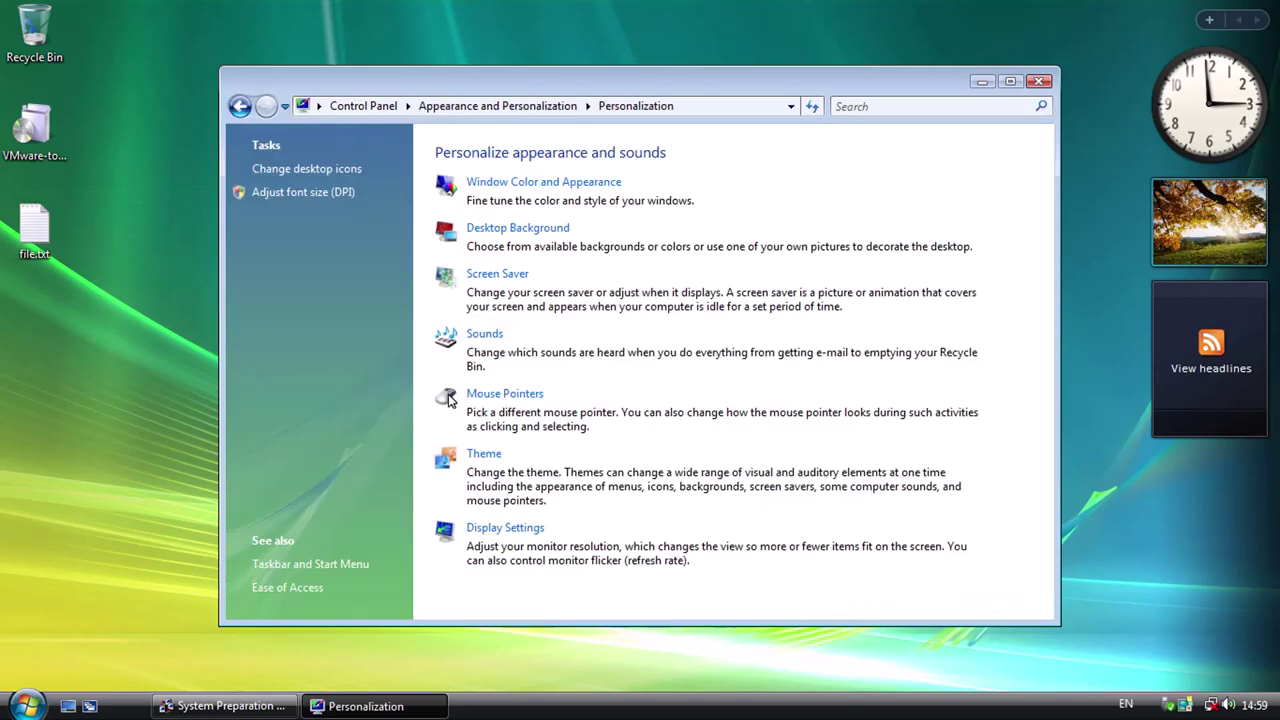
left_click(543, 181)
left_click(360, 427)
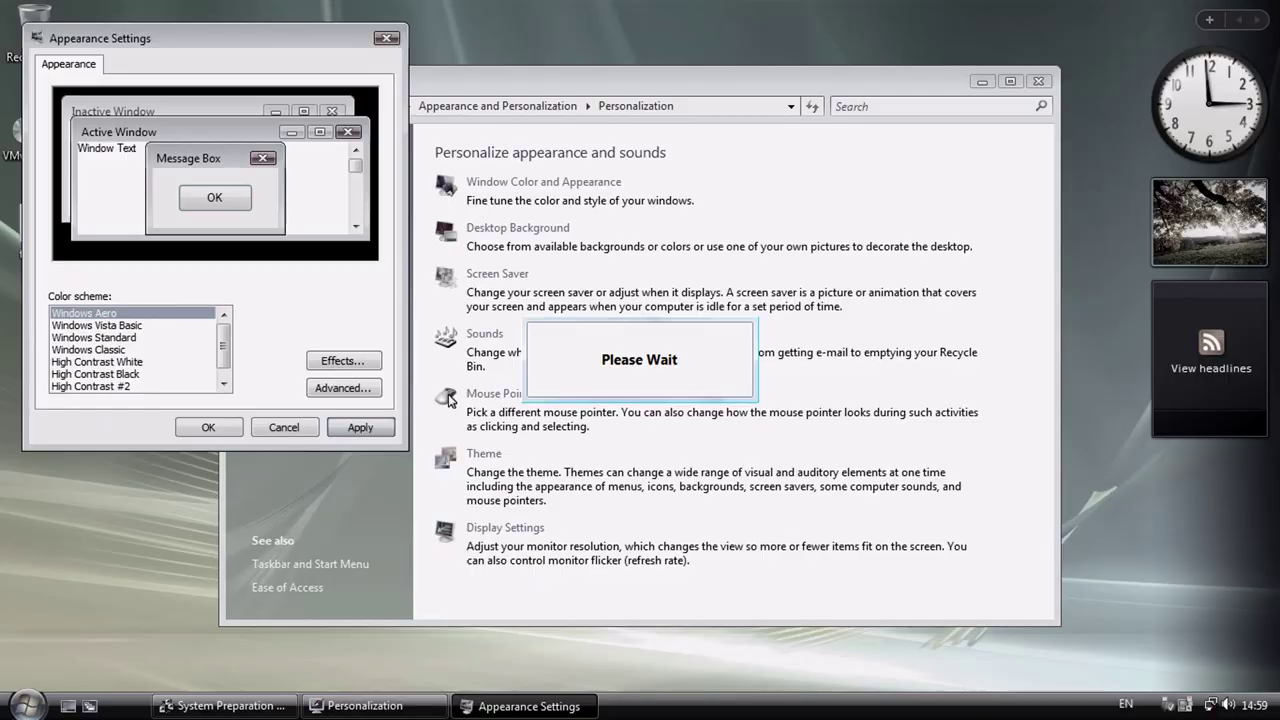
key("Return")
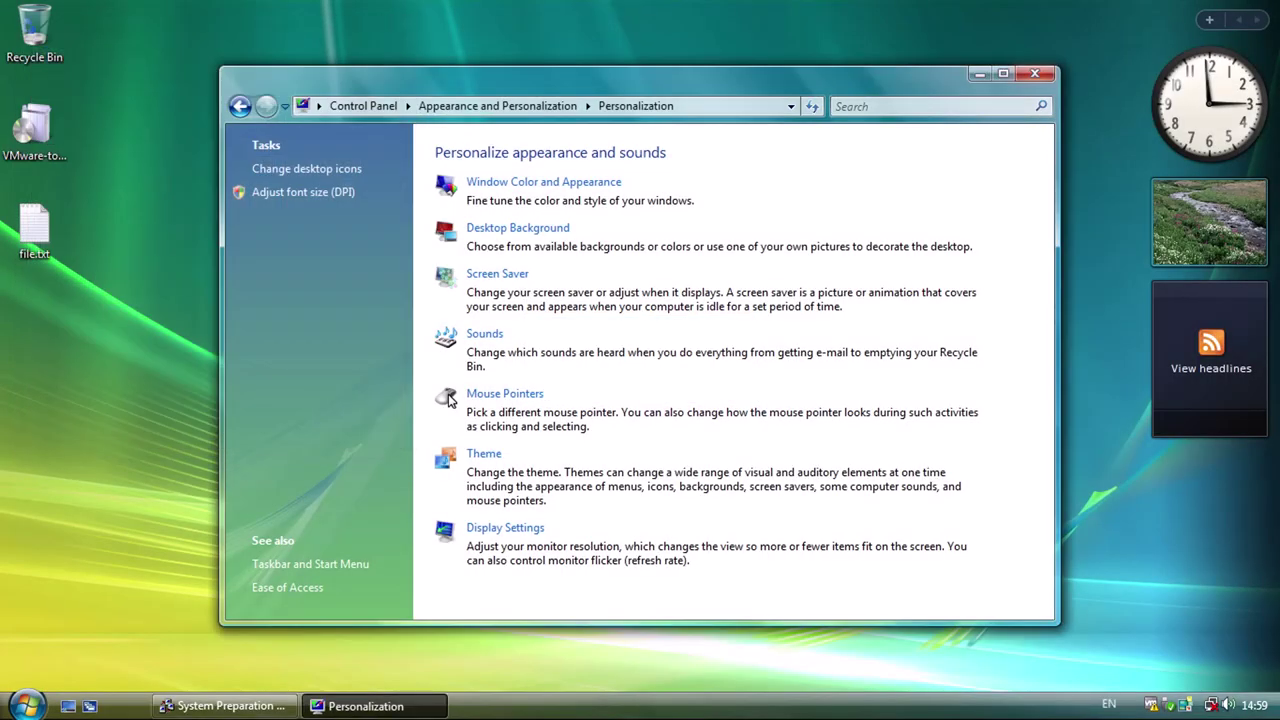
key("alt+F4")
key("alt+Down")
key("Return")
key("alt+F4")
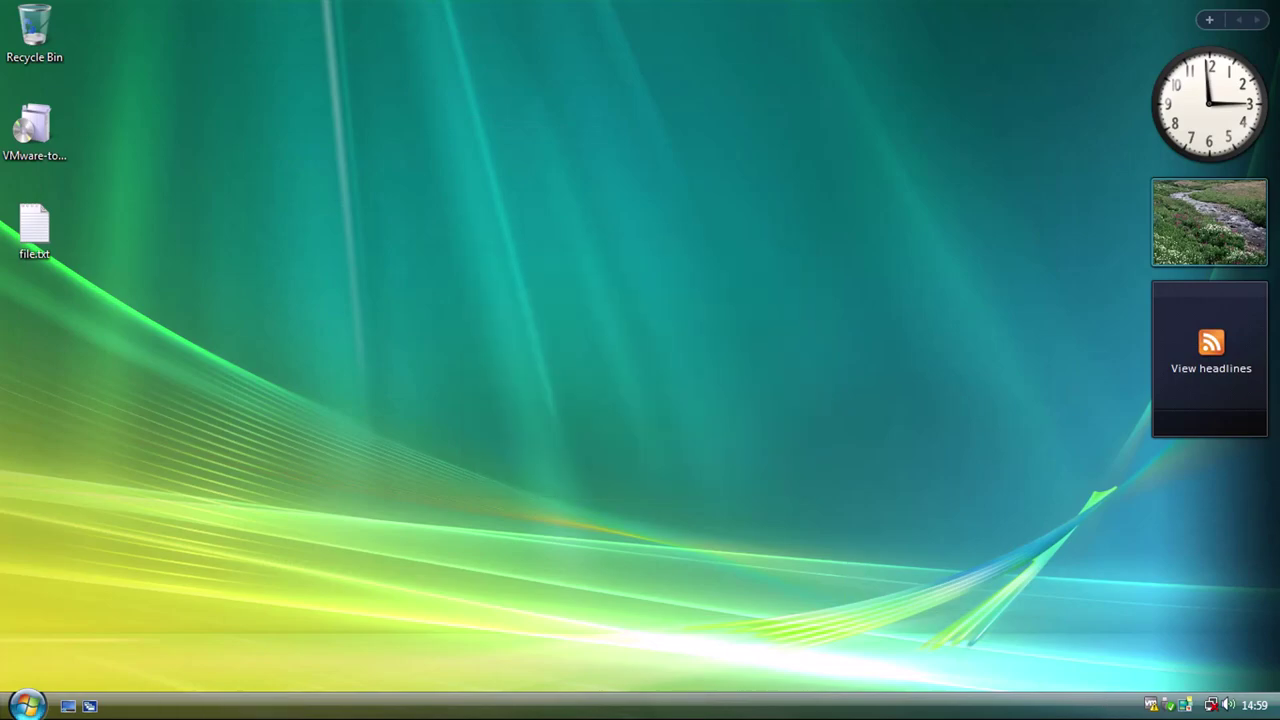
Copy aurora.JPG from Pictures onto the desktop and refresh the desktop to show it.
key("super")
key("Return")
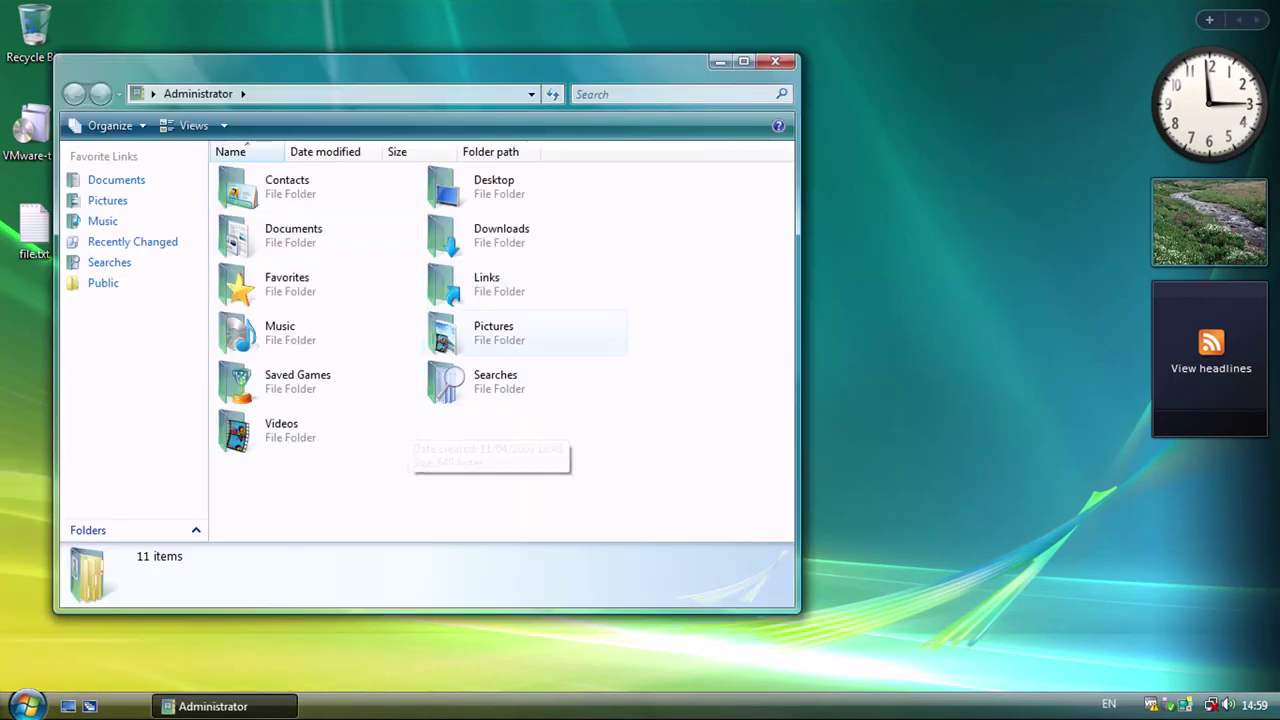
key("alt+F4")
key("super")
key("Up")
key("Up")
key("Up")
key("Return")
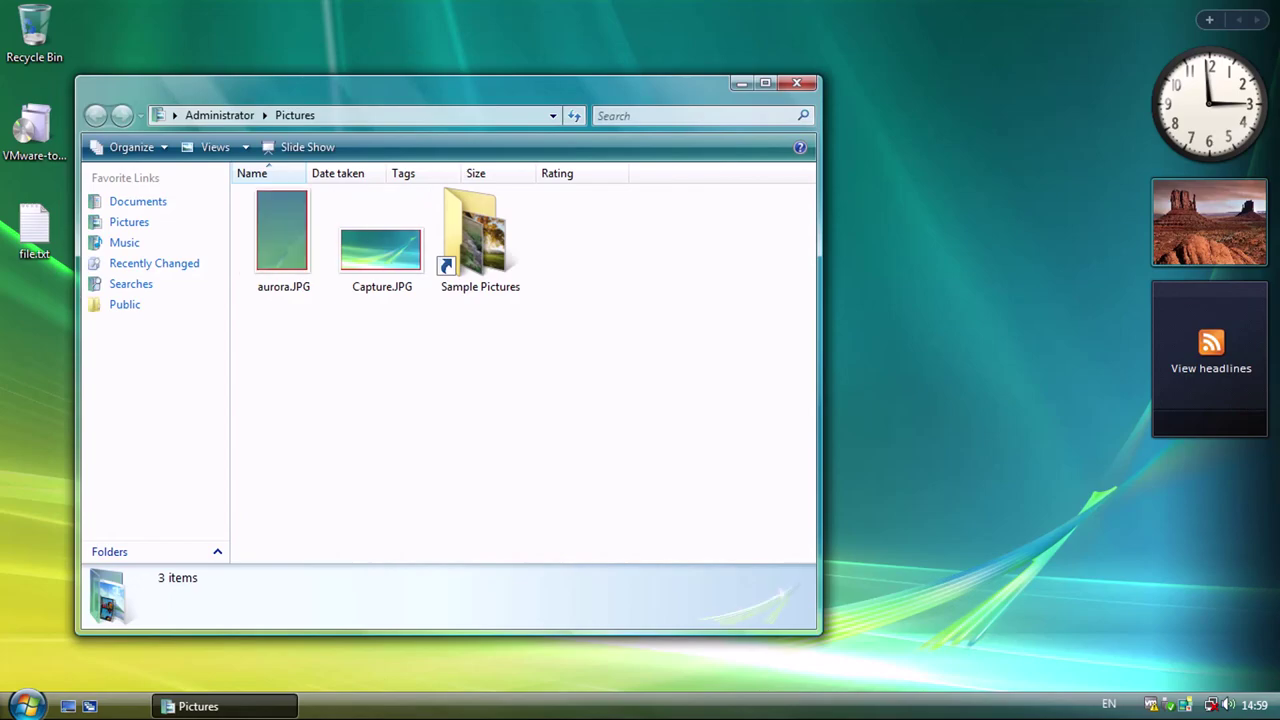
left_click_drag(514, 440, 460, 418)
left_click_drag(284, 283, 40, 325)
right_click(640, 220)
left_click(700, 311)
left_click(797, 83)
right_click(257, 288)
left_click(305, 341)
Bring up the Start menu and move toward Control Panel.
key("super")
key("Up")
key("Right")
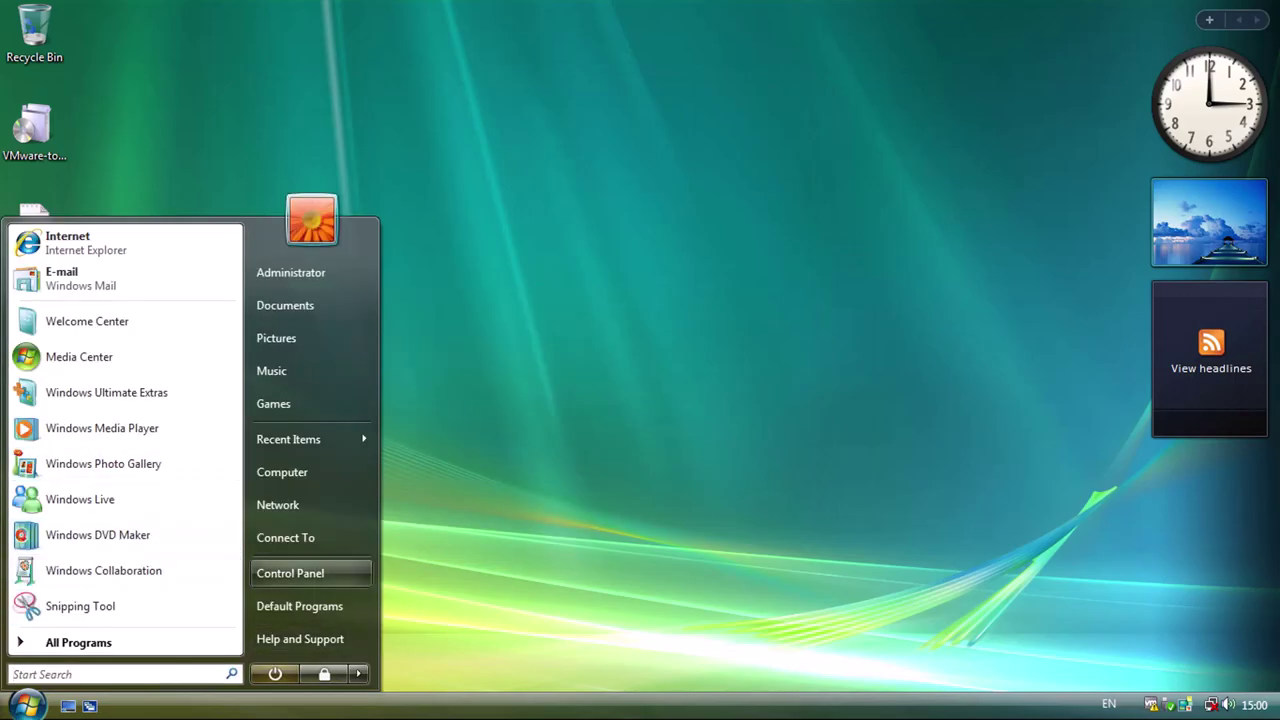
Launch Internet Explorer from All Programs and set the network location to Public.
key("Return")
key("Up")
key("Right")
key("Up")
key("Up")
key("Up")
key("Up")
key("Up")
key("Up")
key("Up")
key("Up")
key("Up")
key("Up")
key("Return")
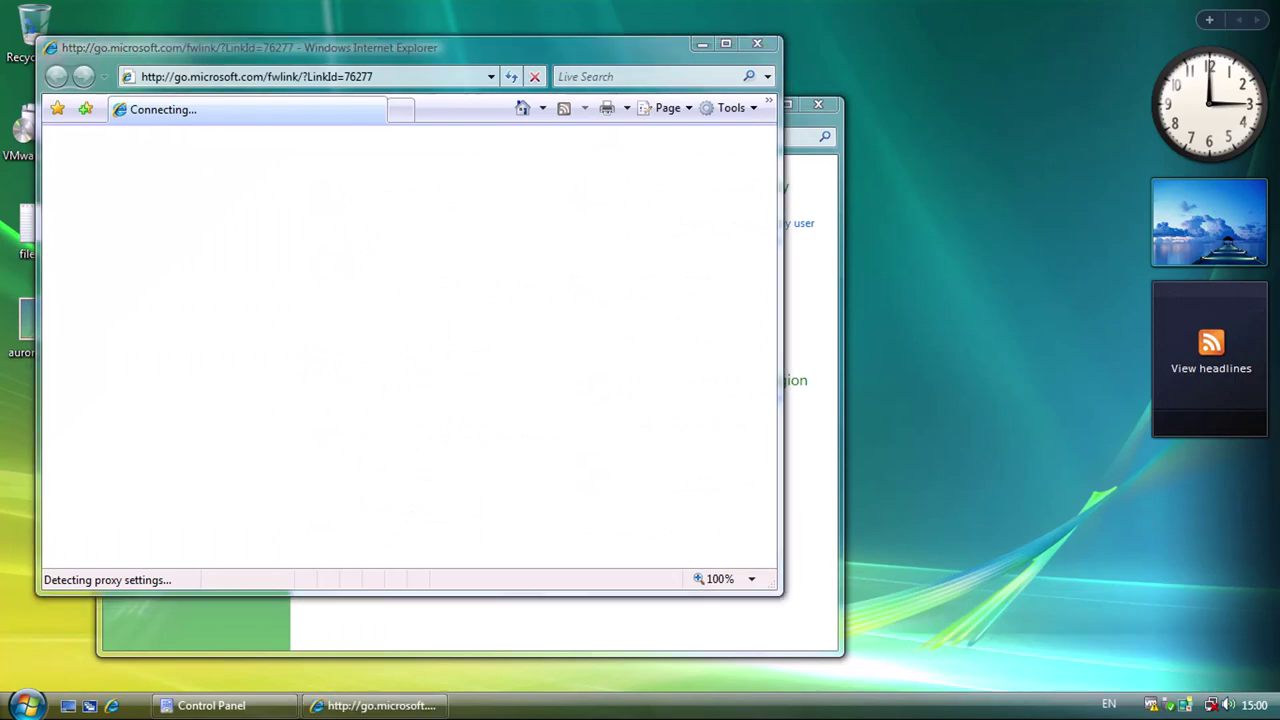
key("Return")
key("Return")
key("Return")
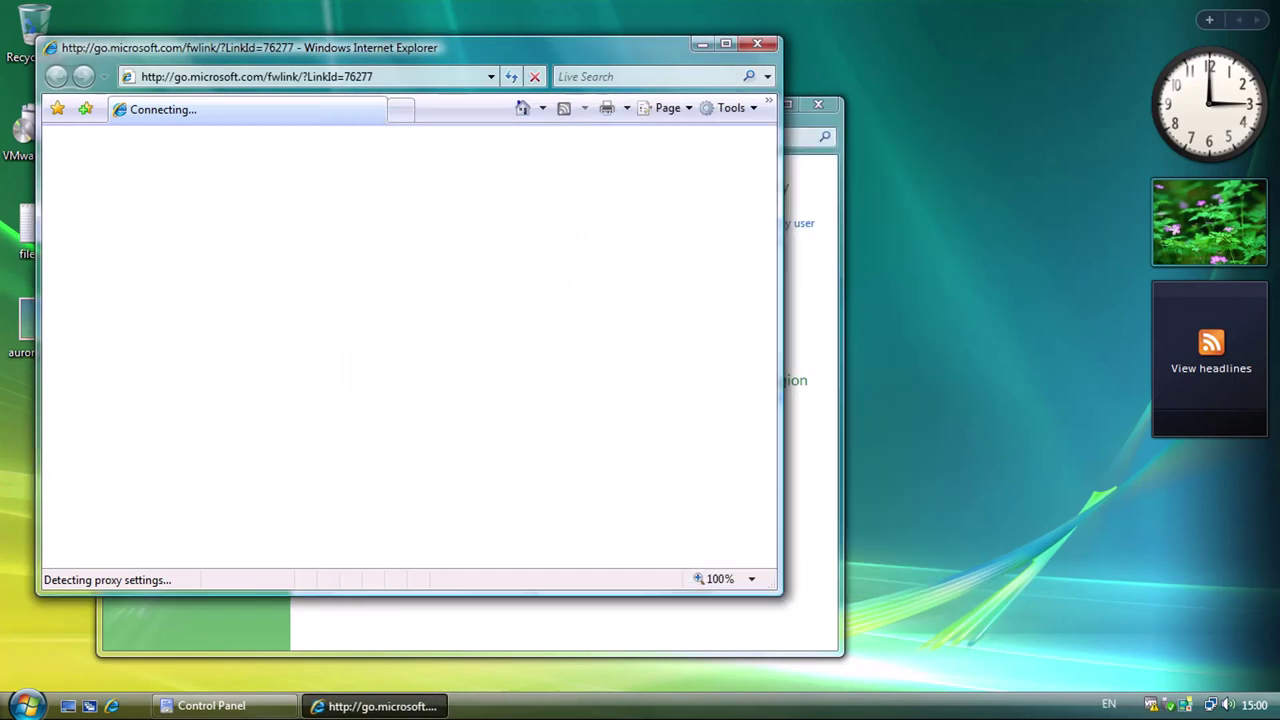
Load bing.com and choose Ask me later on the phishing filter prompt.
left_click(300, 76)
type("bing.com")
key("Return")
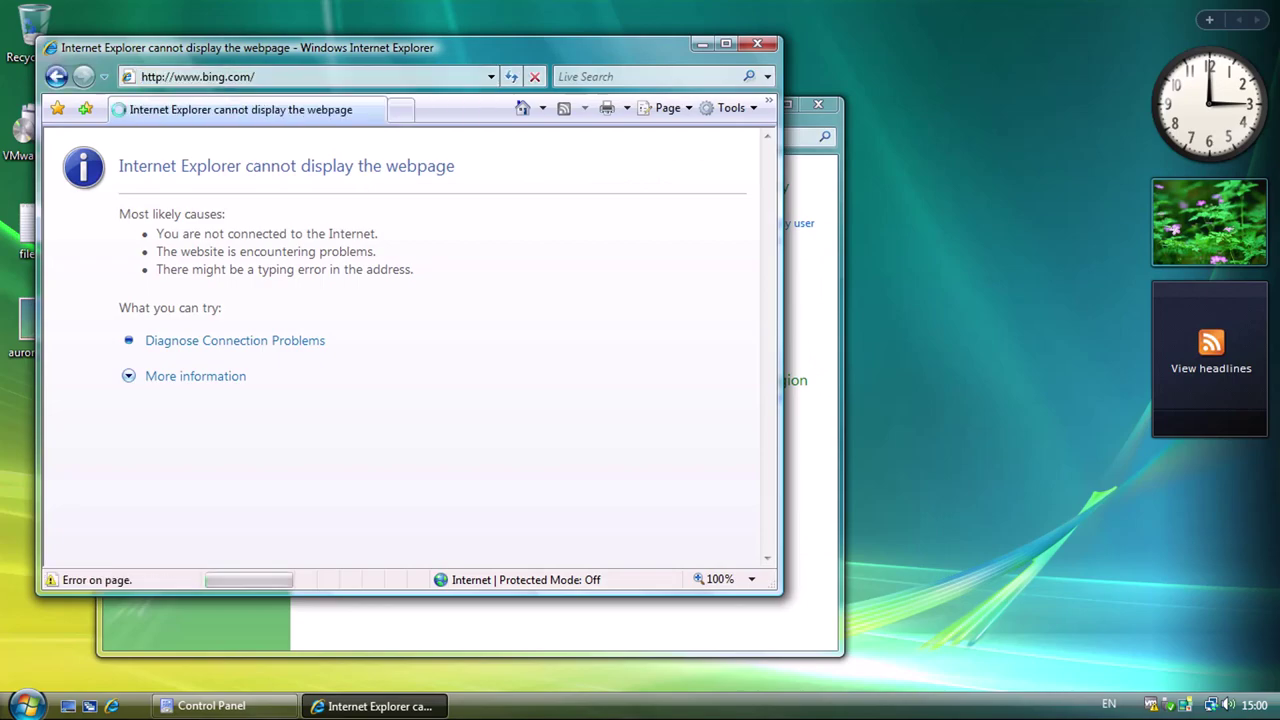
left_click(479, 410)
left_click(812, 474)
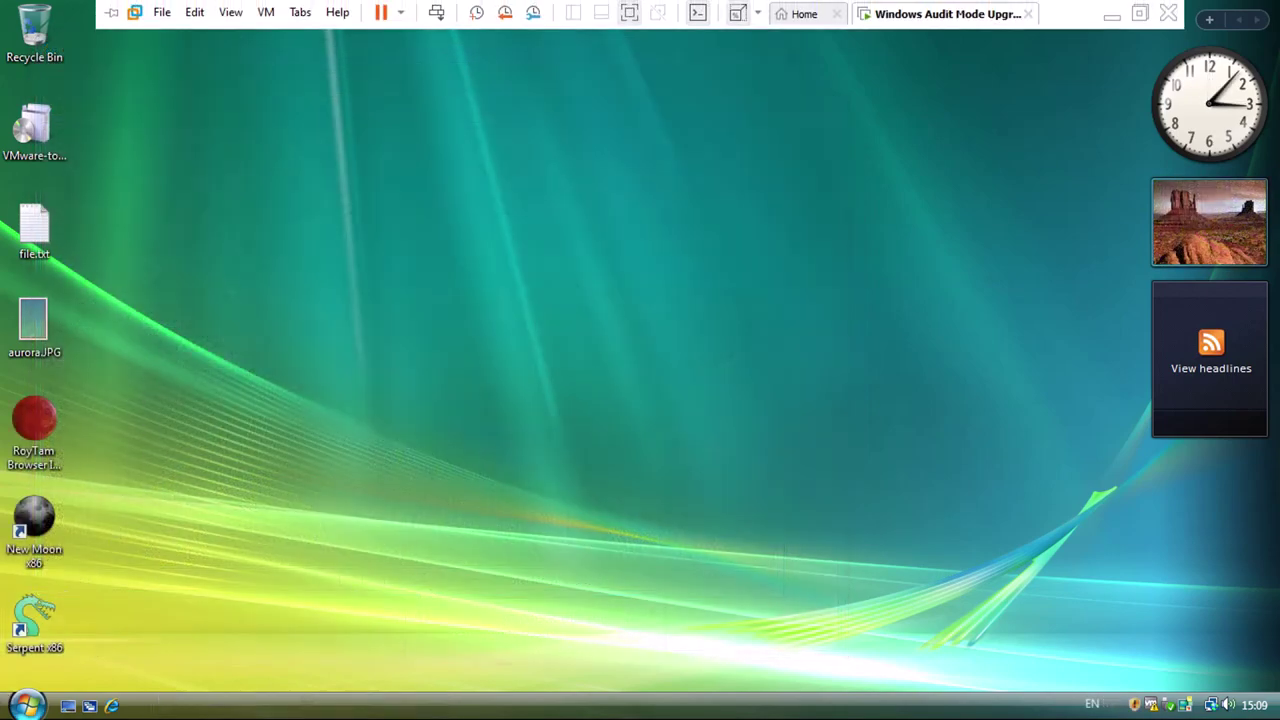
Confirm VMware Tools is listed in Programs and Features, then close it.
key("super")
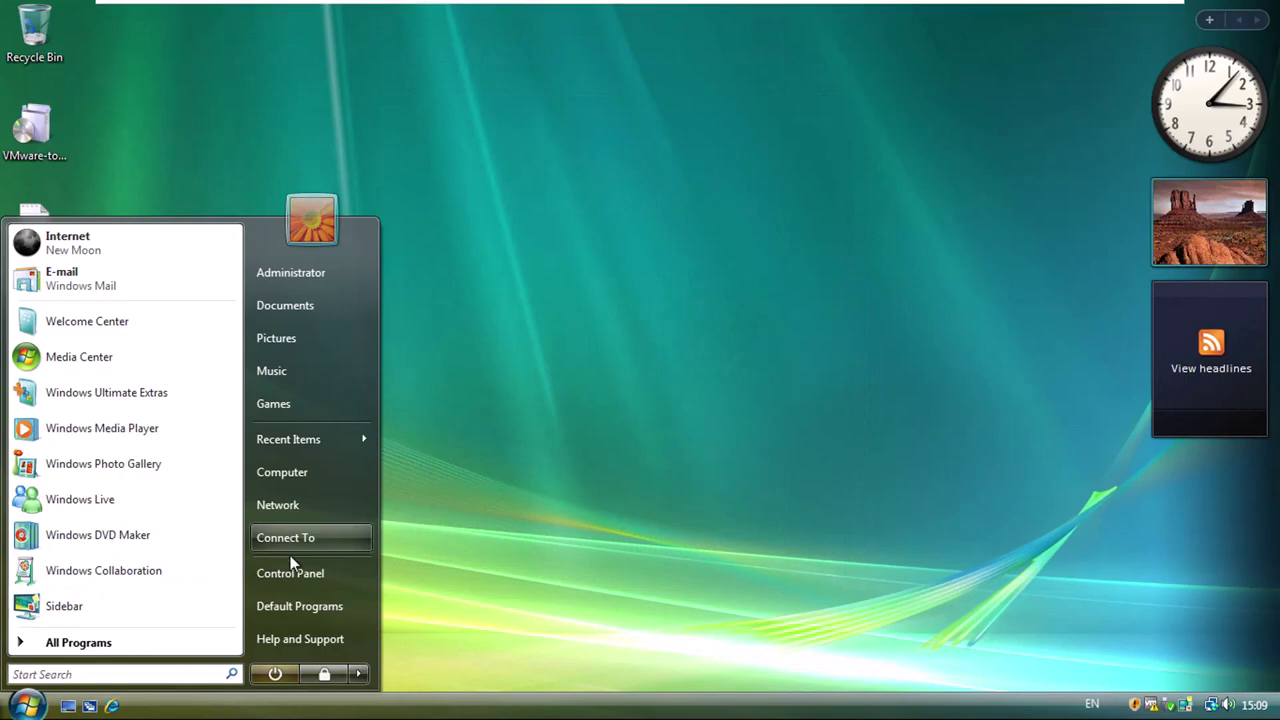
left_click(332, 478)
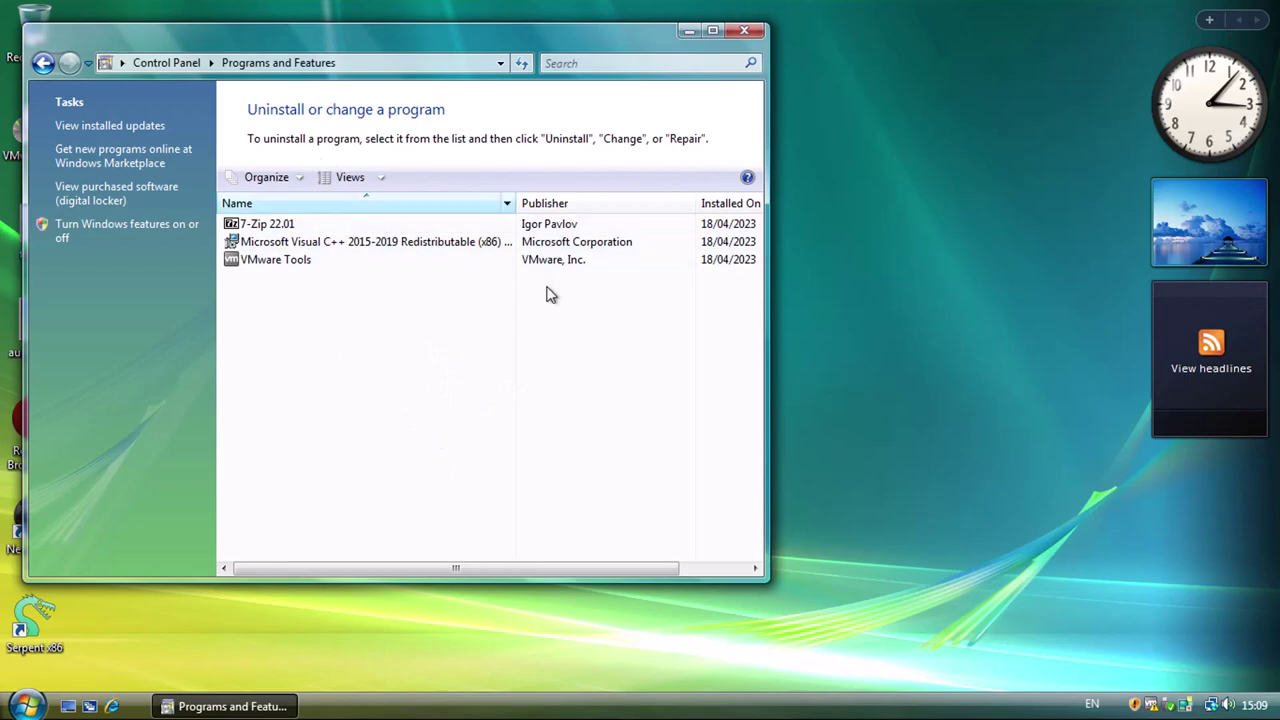
left_click(740, 31)
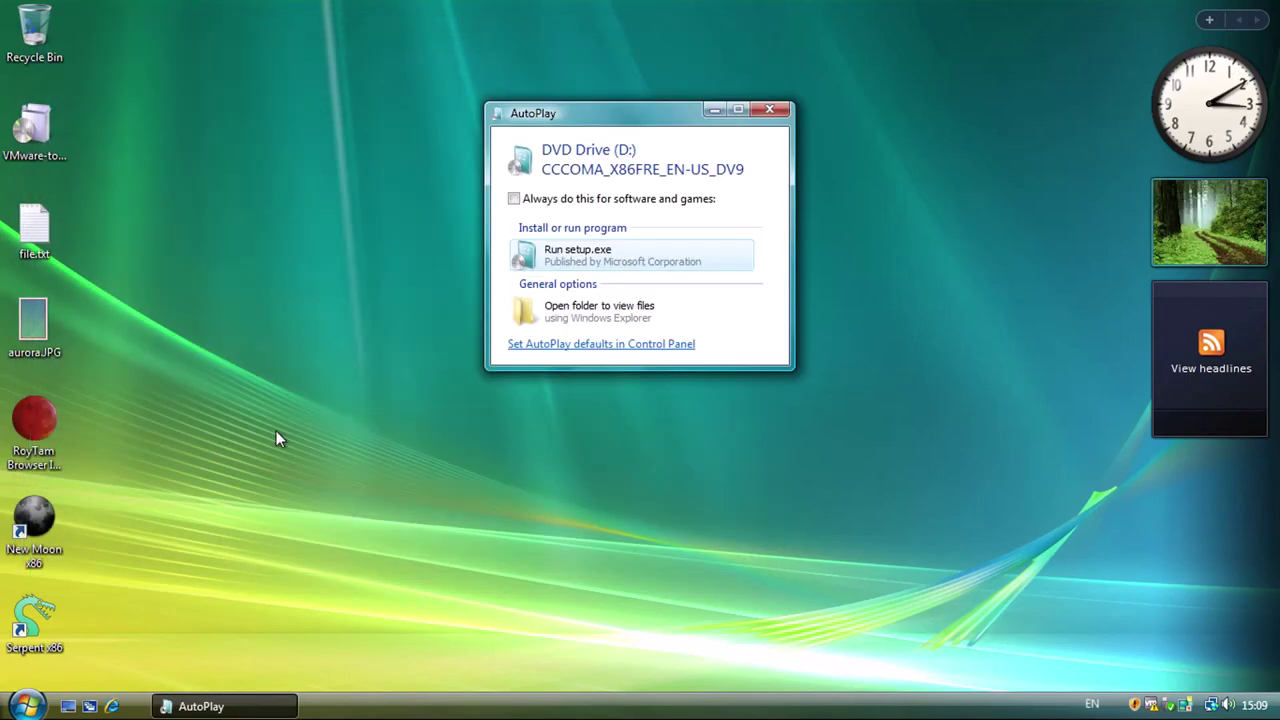
Run Windows 7 Setup from the DVD without updates, accept the license, and choose Upgrade.
left_click(560, 262)
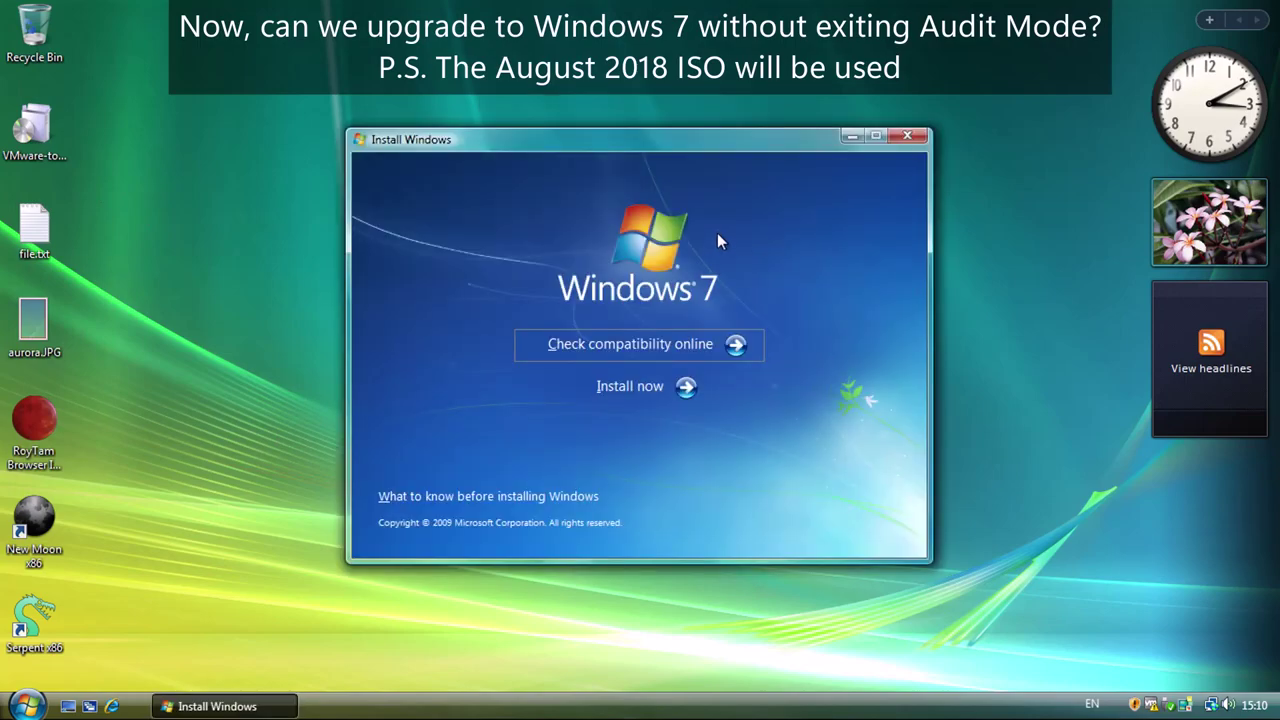
left_click(632, 386)
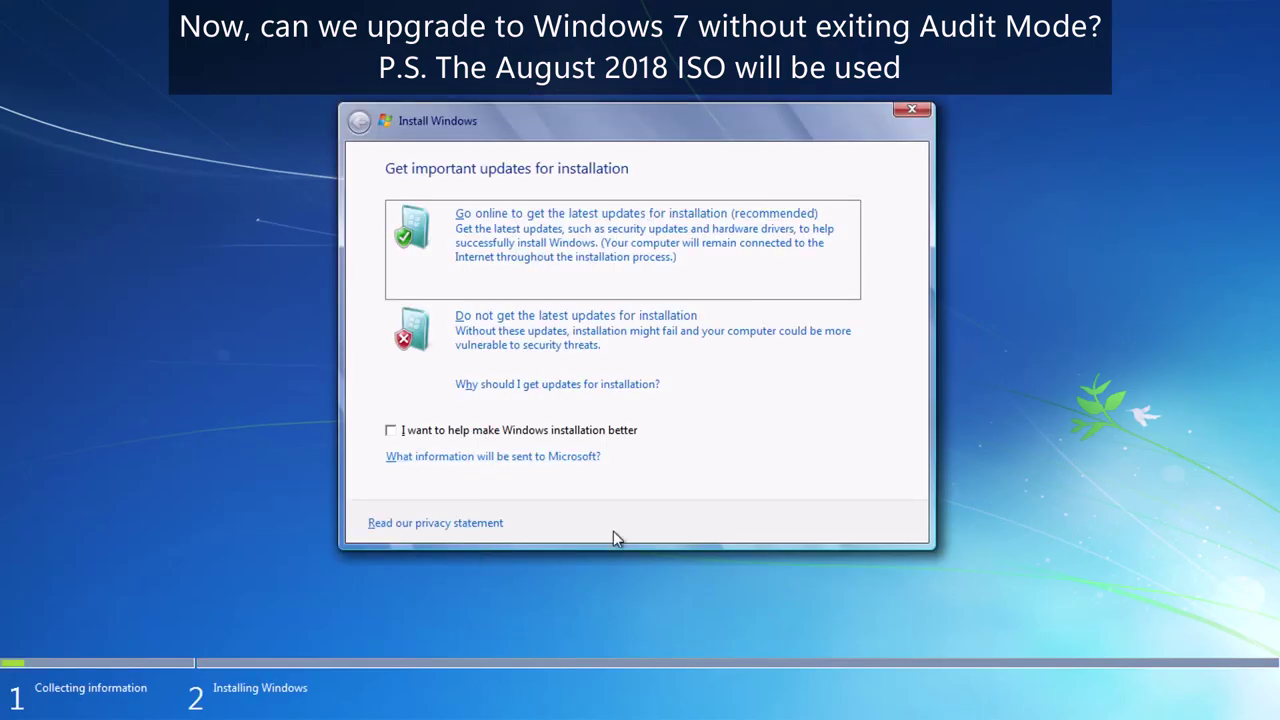
left_click(485, 335)
left_click(391, 478)
left_click(886, 521)
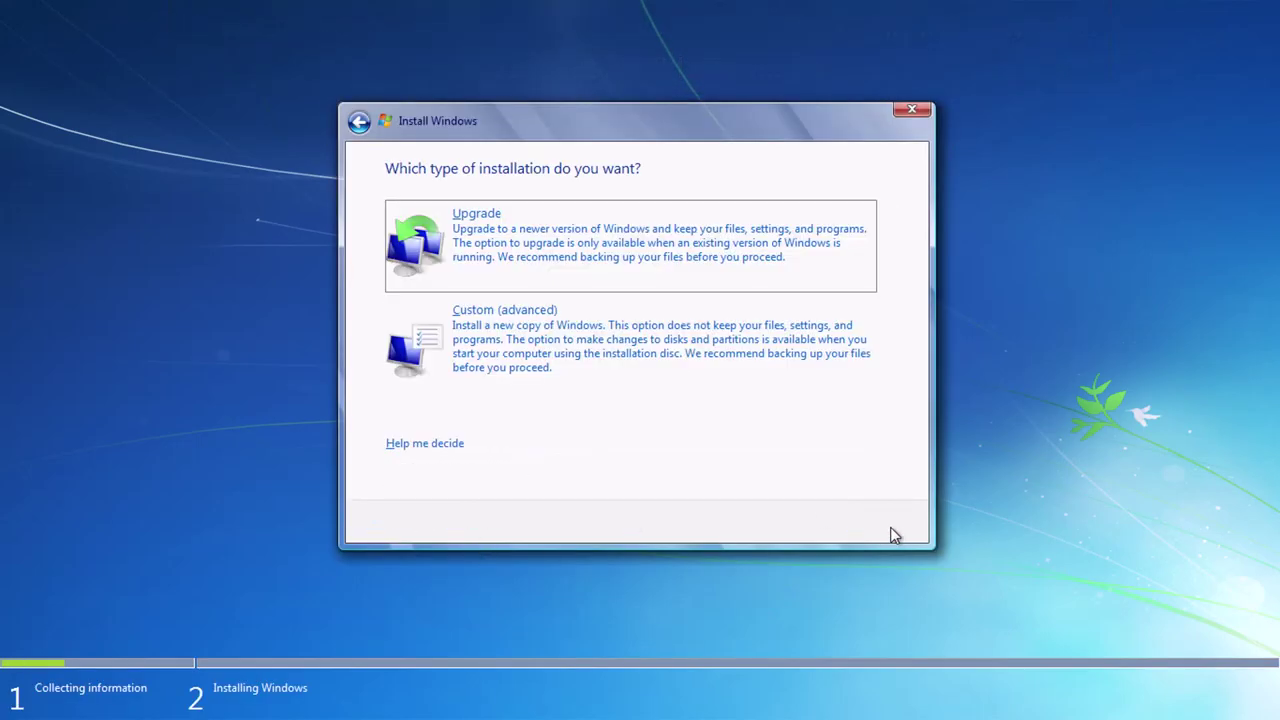
left_click(500, 254)
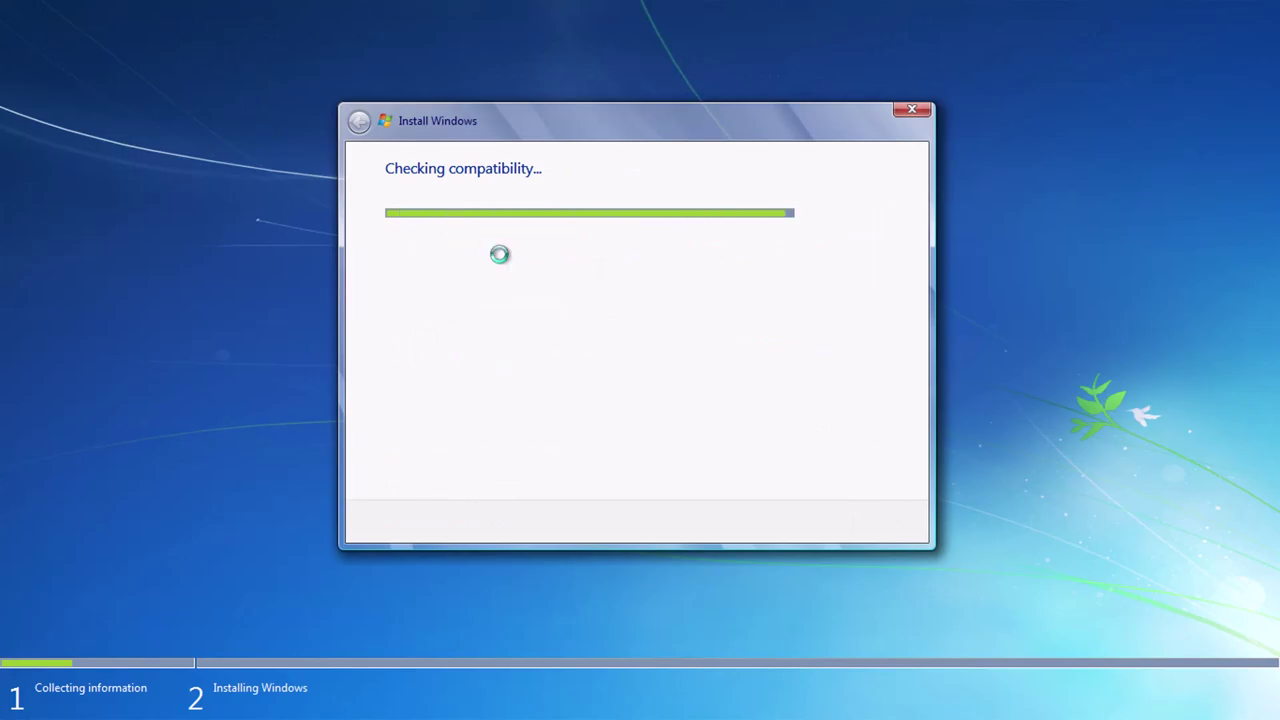
Review the compatibility report demanding a restart and close it.
left_click_drag(503, 340, 606, 337)
left_click(443, 323)
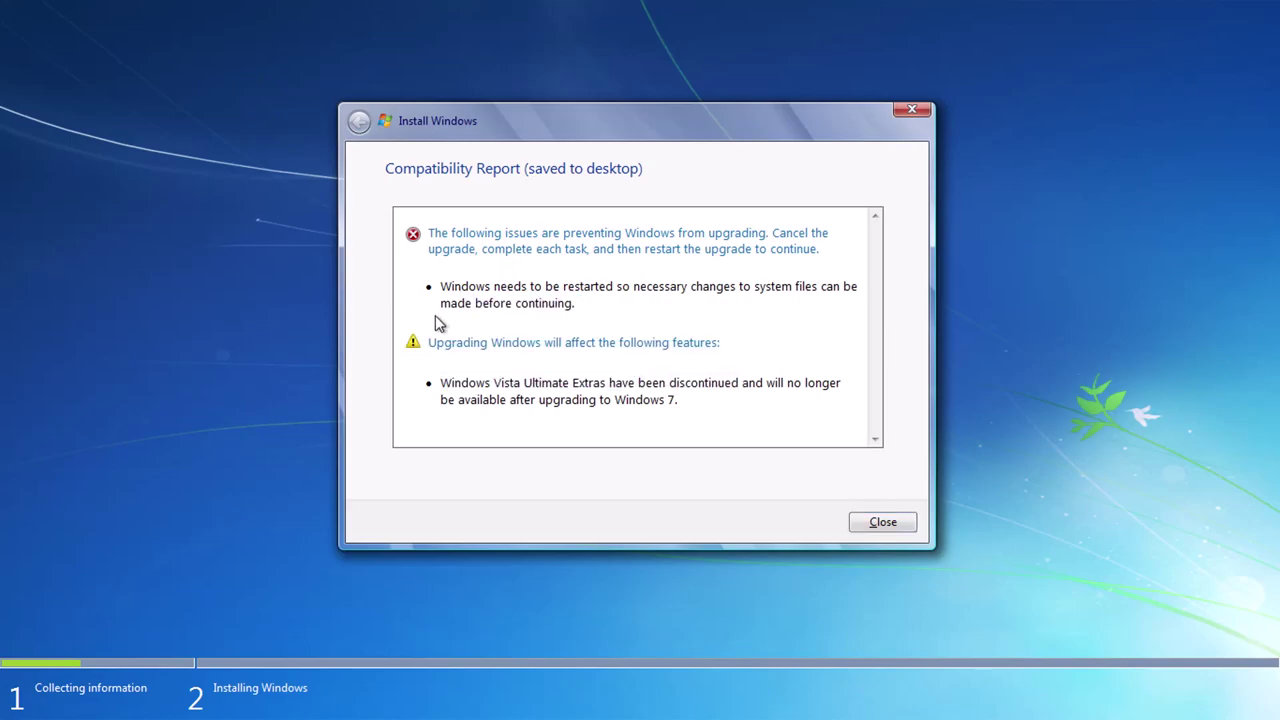
left_click(882, 522)
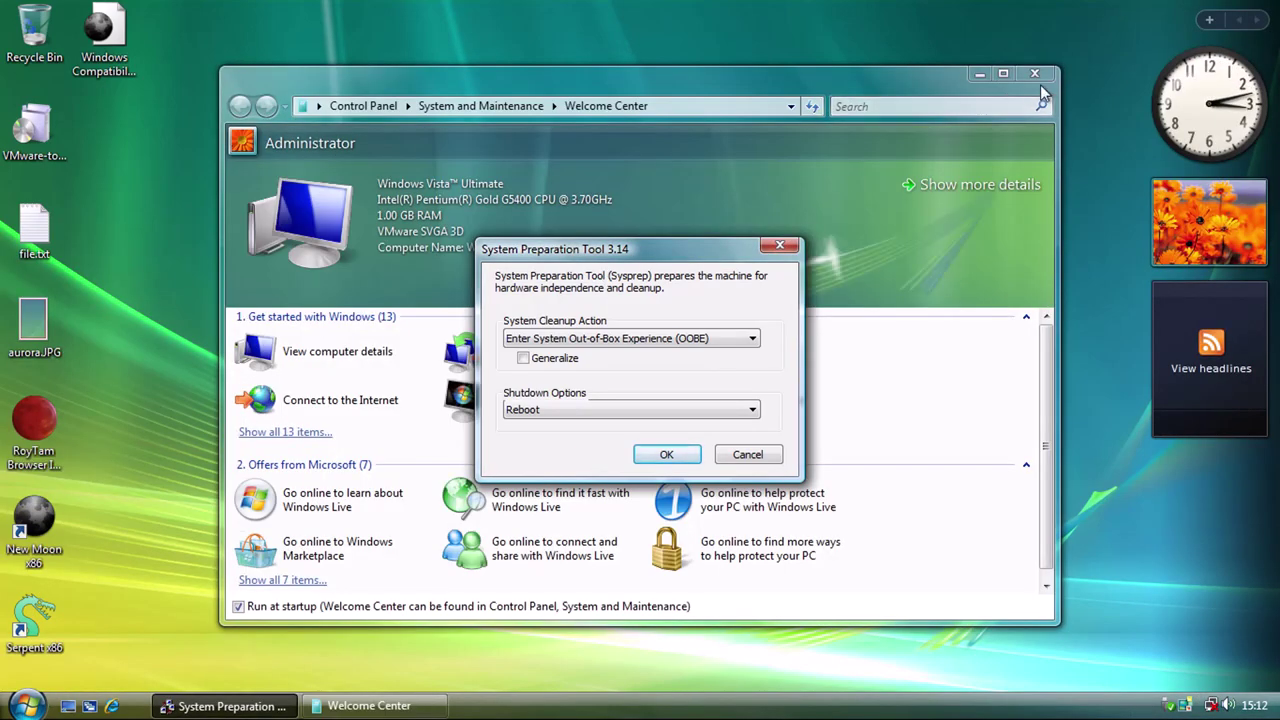
Close Welcome Center and launch Windows 7 Setup from DVD Drive (D:) via Computer.
left_click(1034, 75)
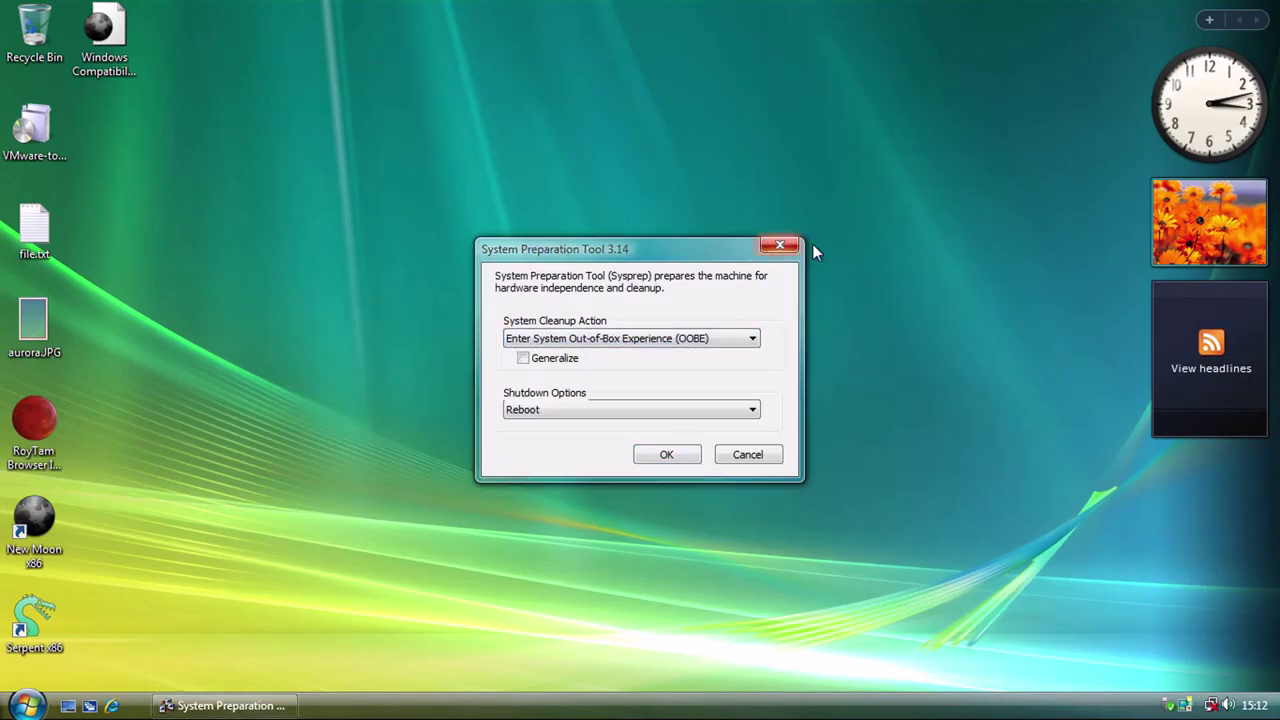
key("super")
left_click(337, 477)
double_click(240, 250)
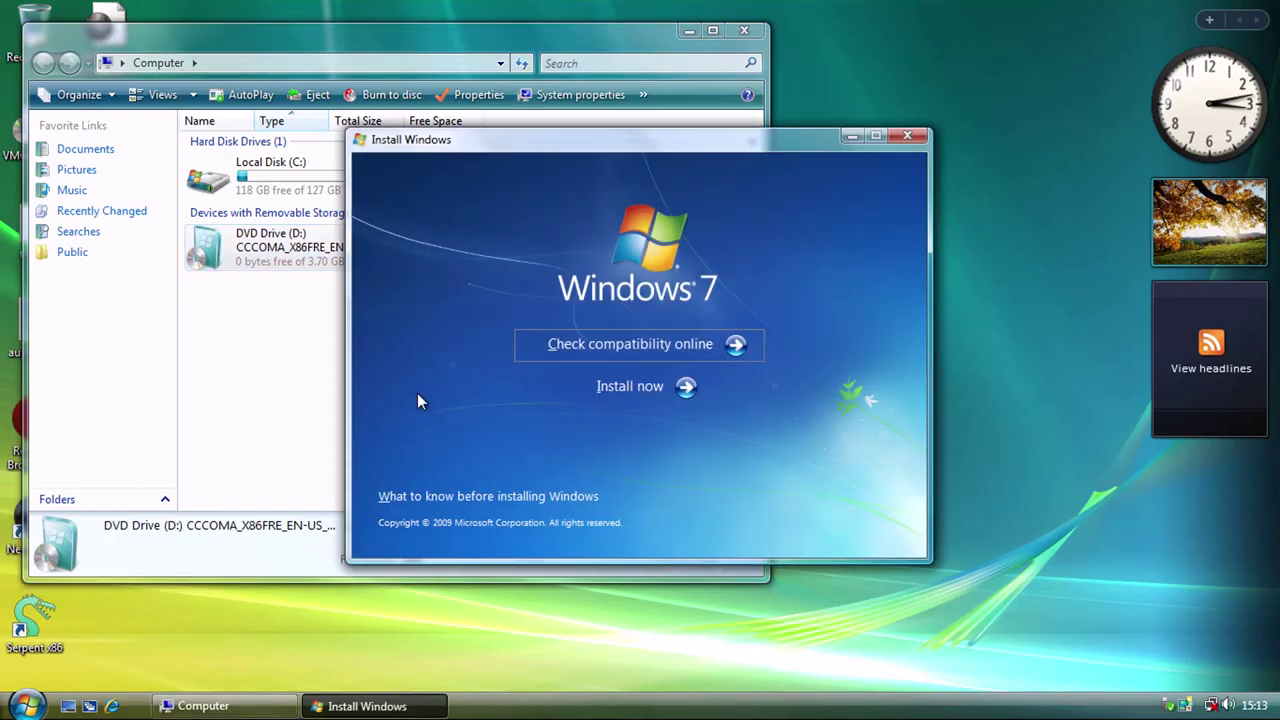
left_click(678, 391)
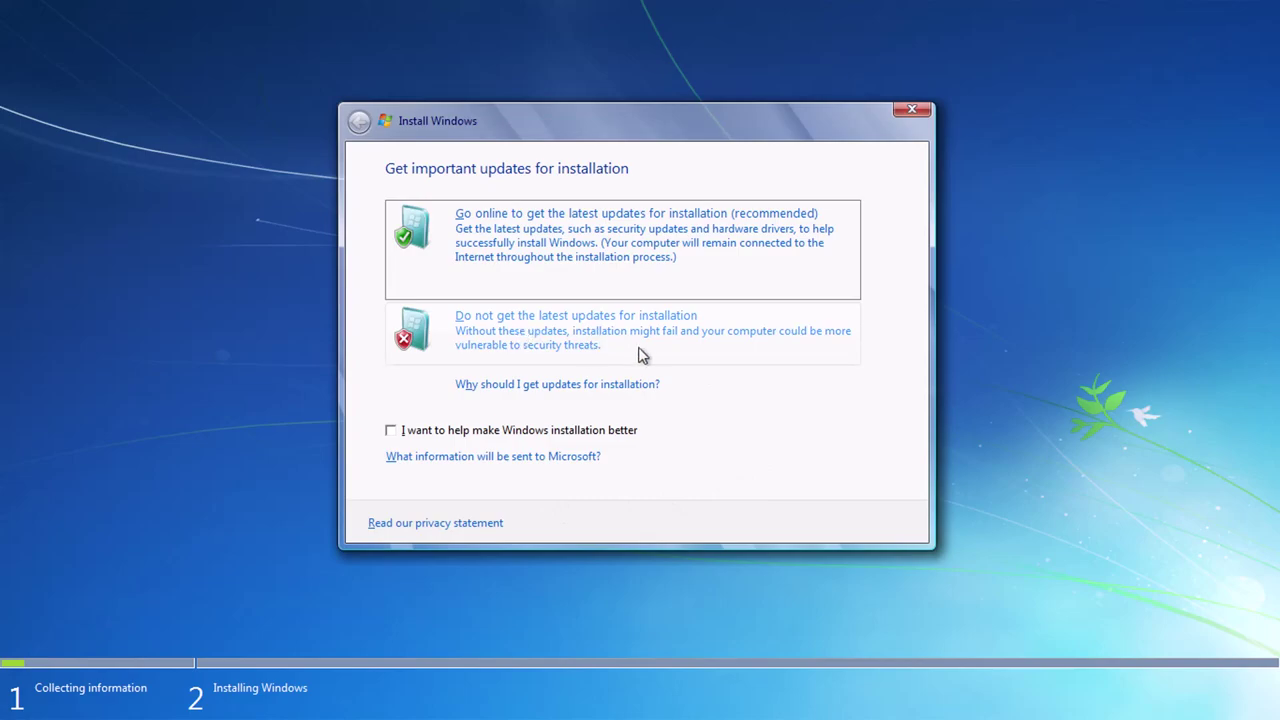
Skip setup updates, accept the license, choose Upgrade, and continue past the Ultimate Extras warning.
left_click(578, 343)
left_click(477, 484)
left_click(882, 522)
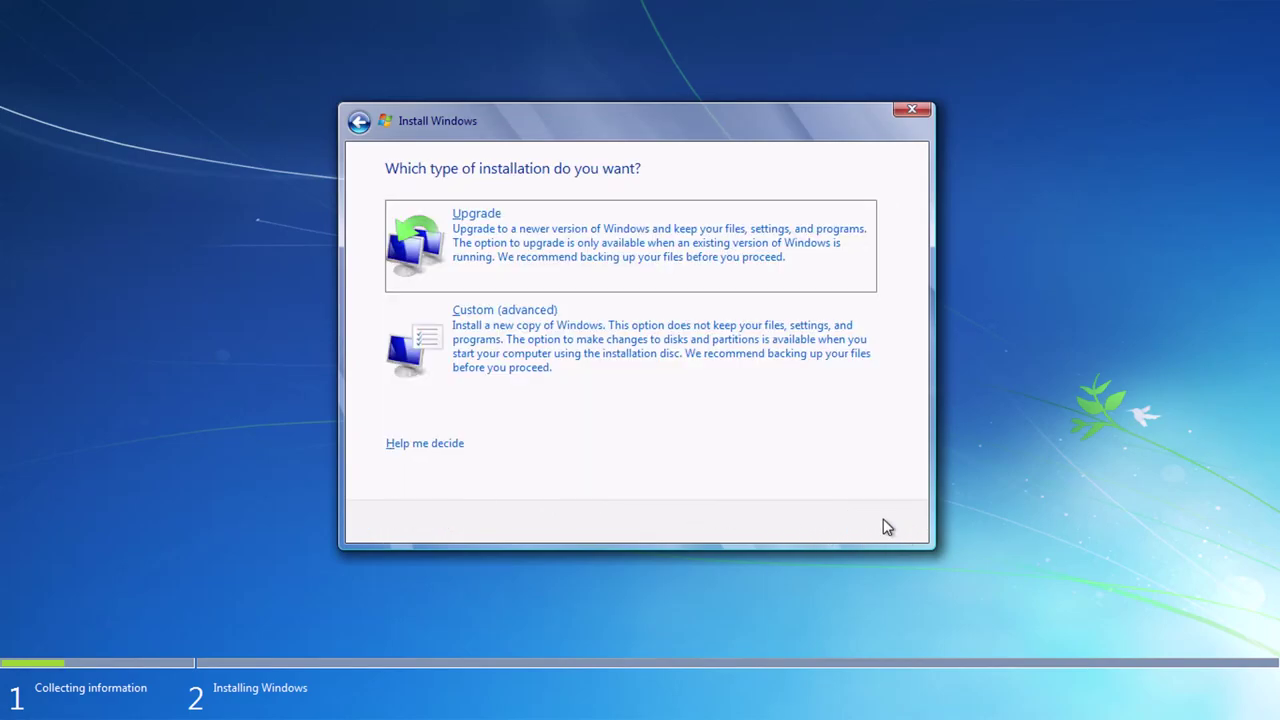
left_click(575, 266)
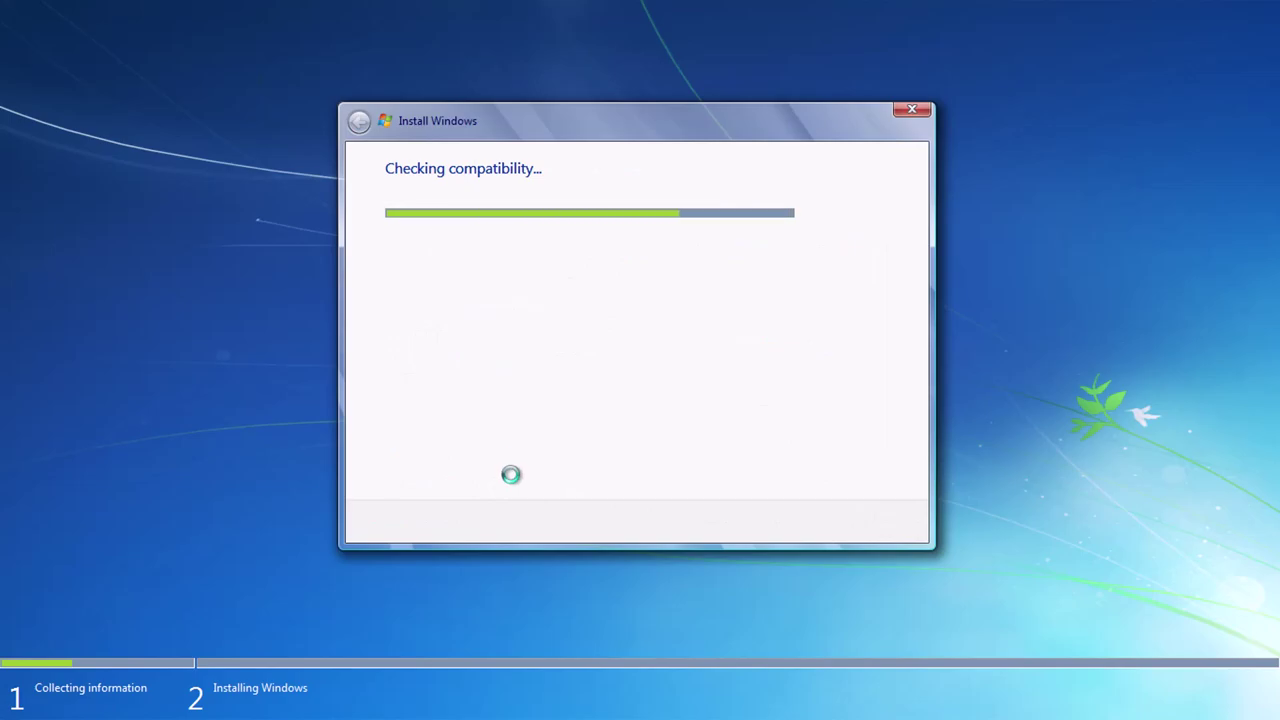
key("Return")
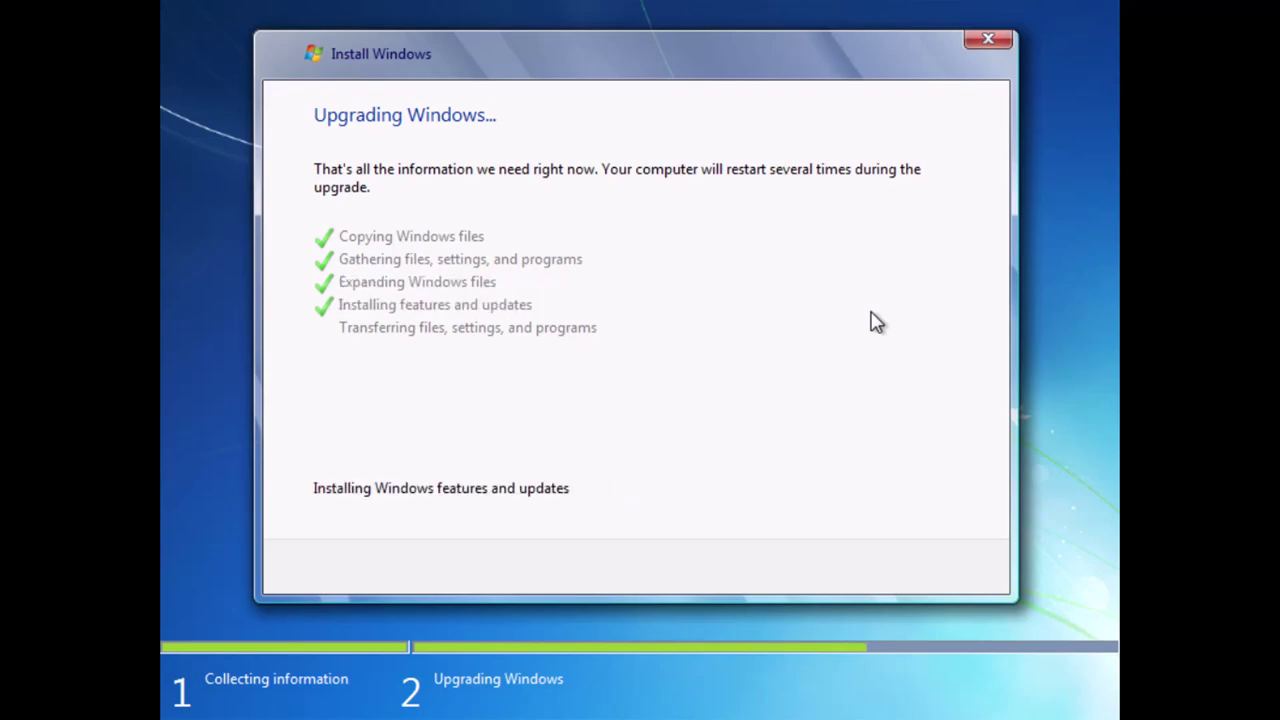
Restart the guest when prompted so the Windows 7 upgrade continues.
left_click(915, 570)
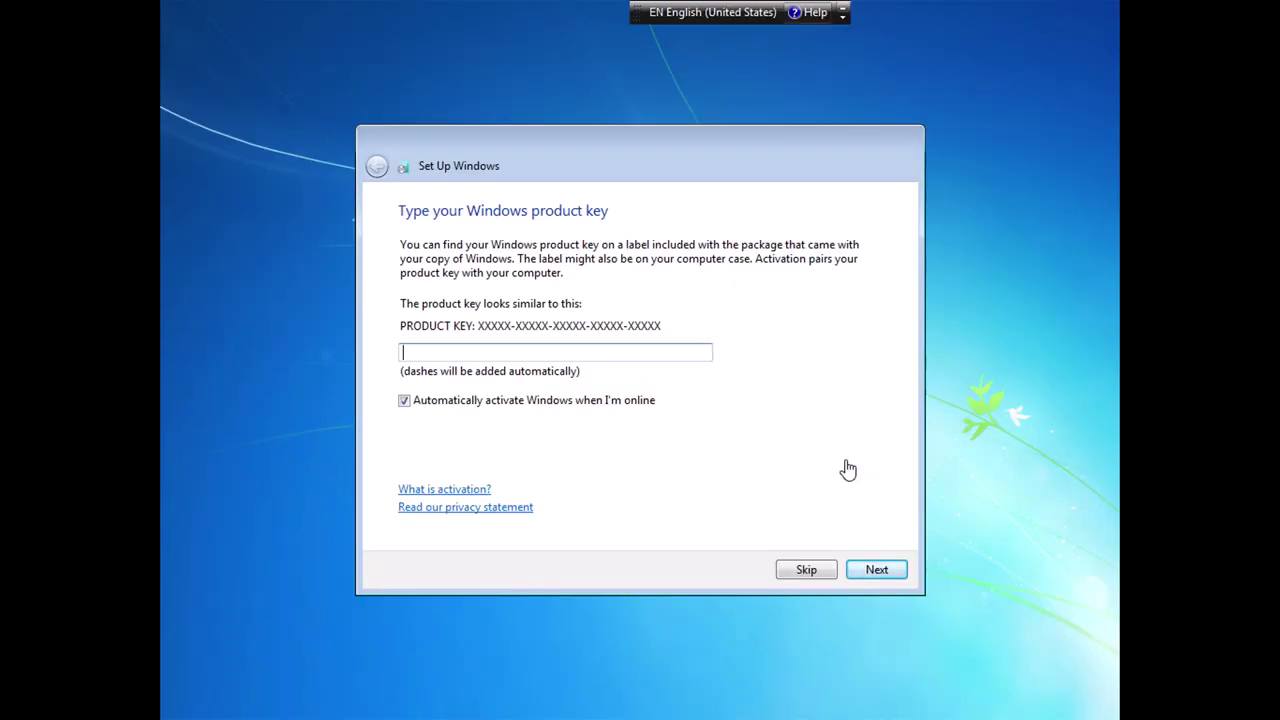
Skip the product key, use recommended settings, keep the time and date, and choose Public network.
left_click(806, 569)
left_click(677, 394)
left_click(874, 569)
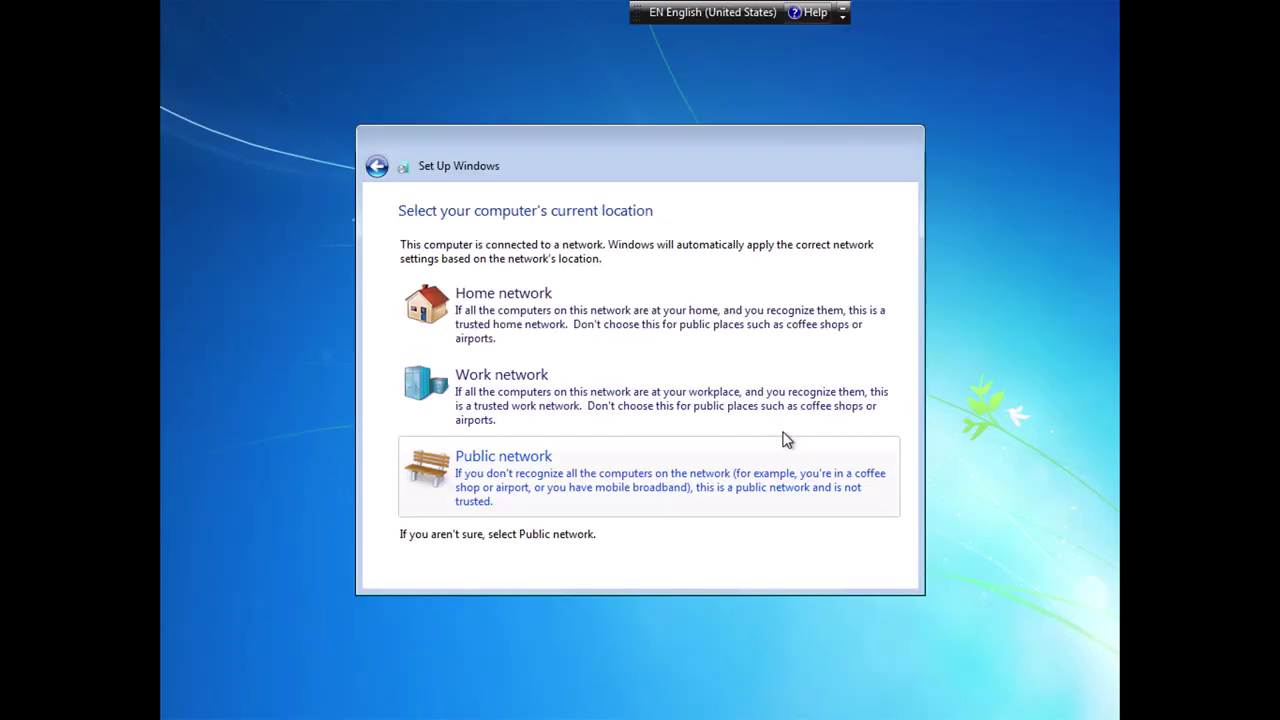
left_click(843, 500)
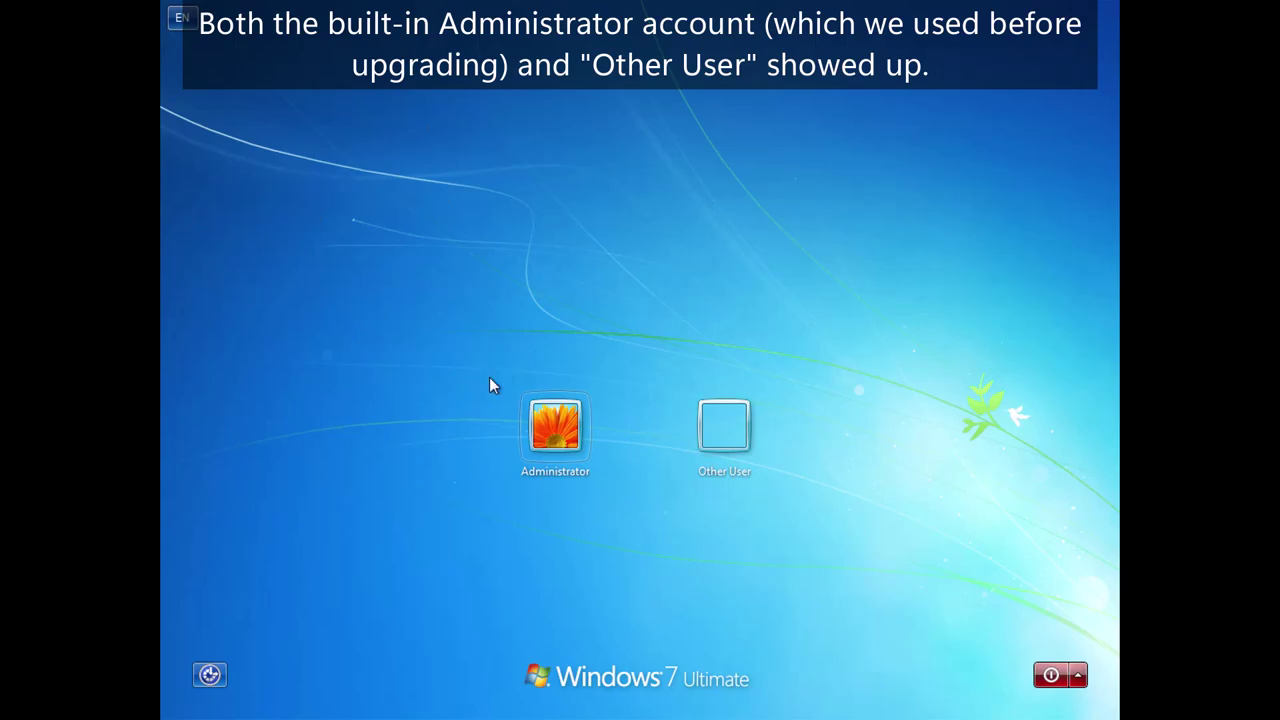
left_click(549, 437)
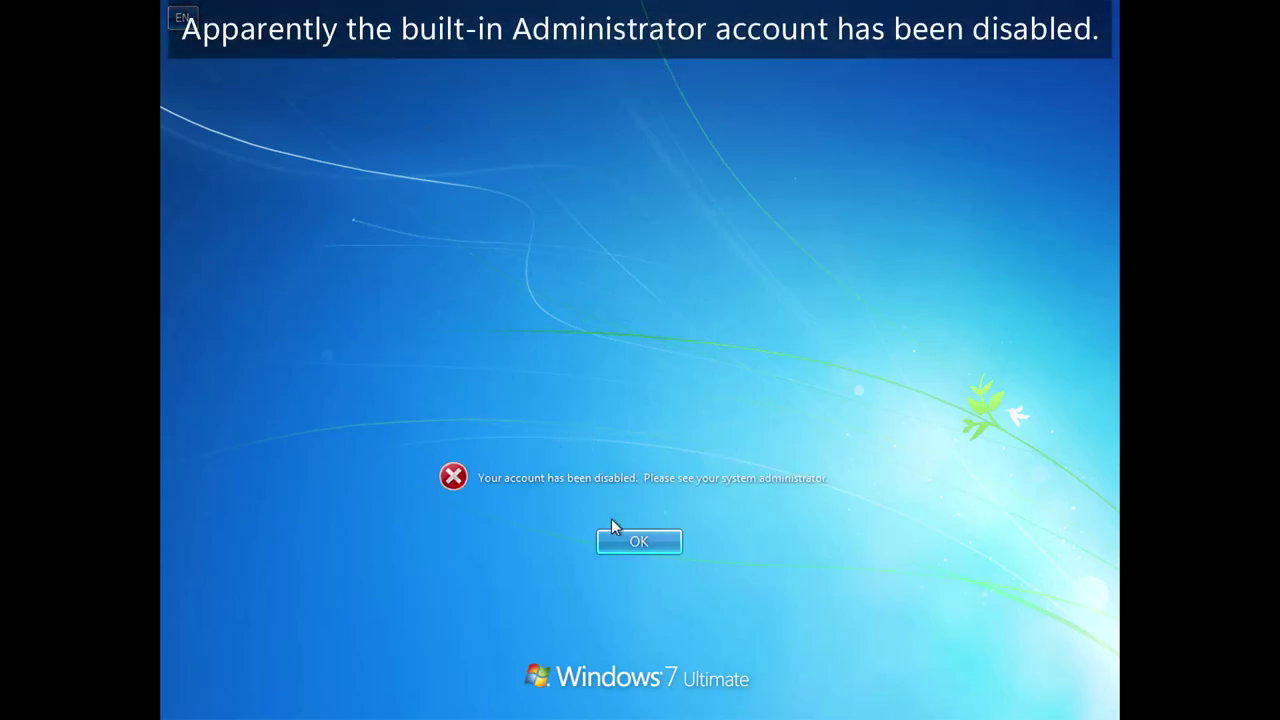
left_click(622, 538)
left_click(569, 445)
left_click(618, 545)
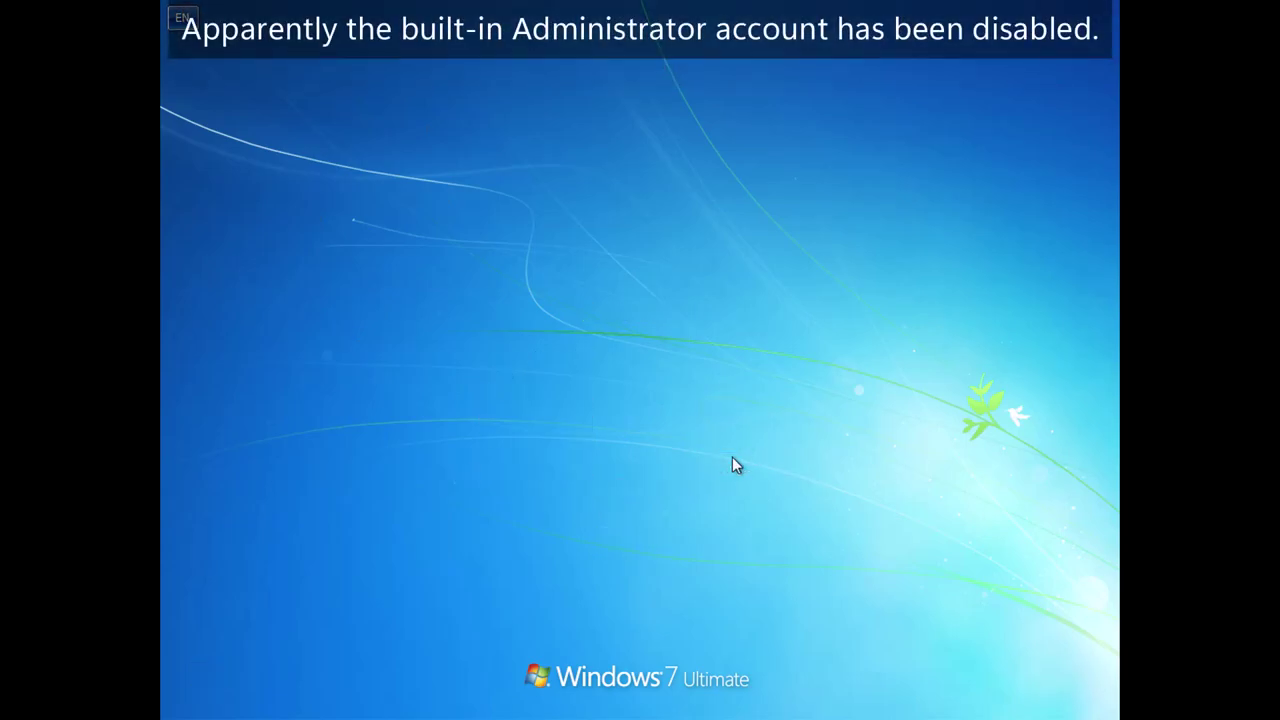
left_click(760, 460)
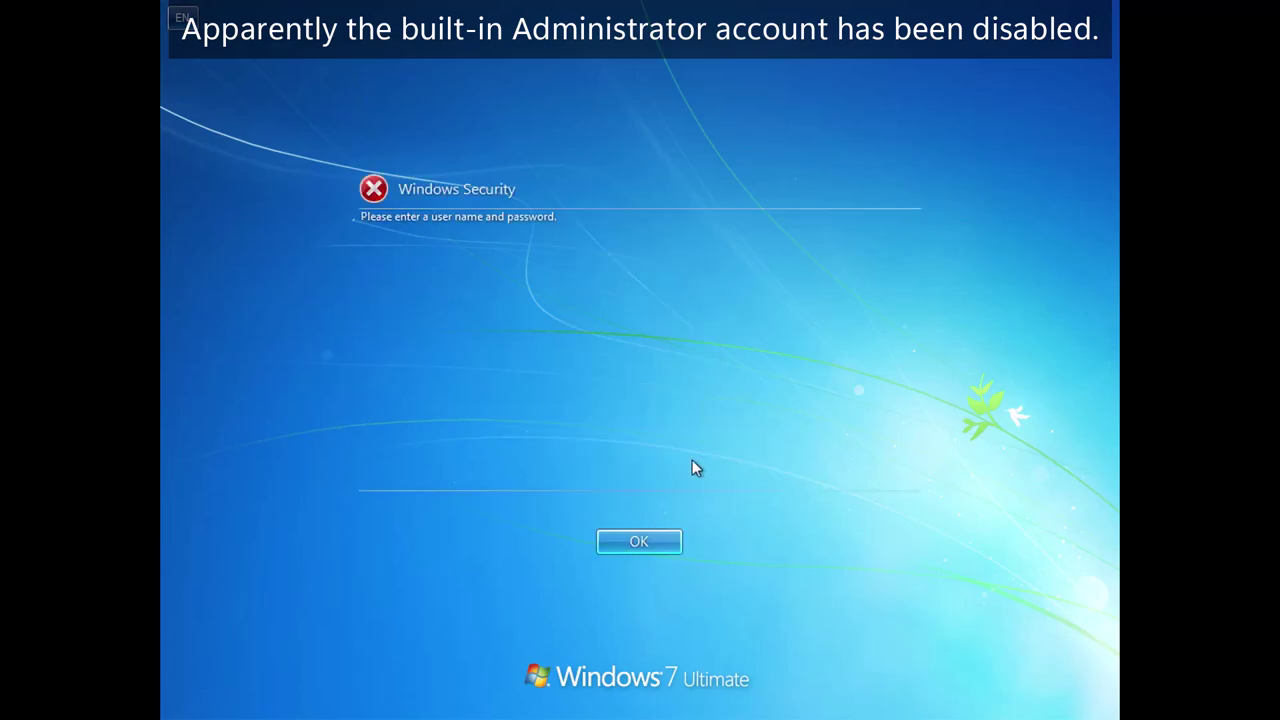
left_click(625, 542)
left_click(600, 537)
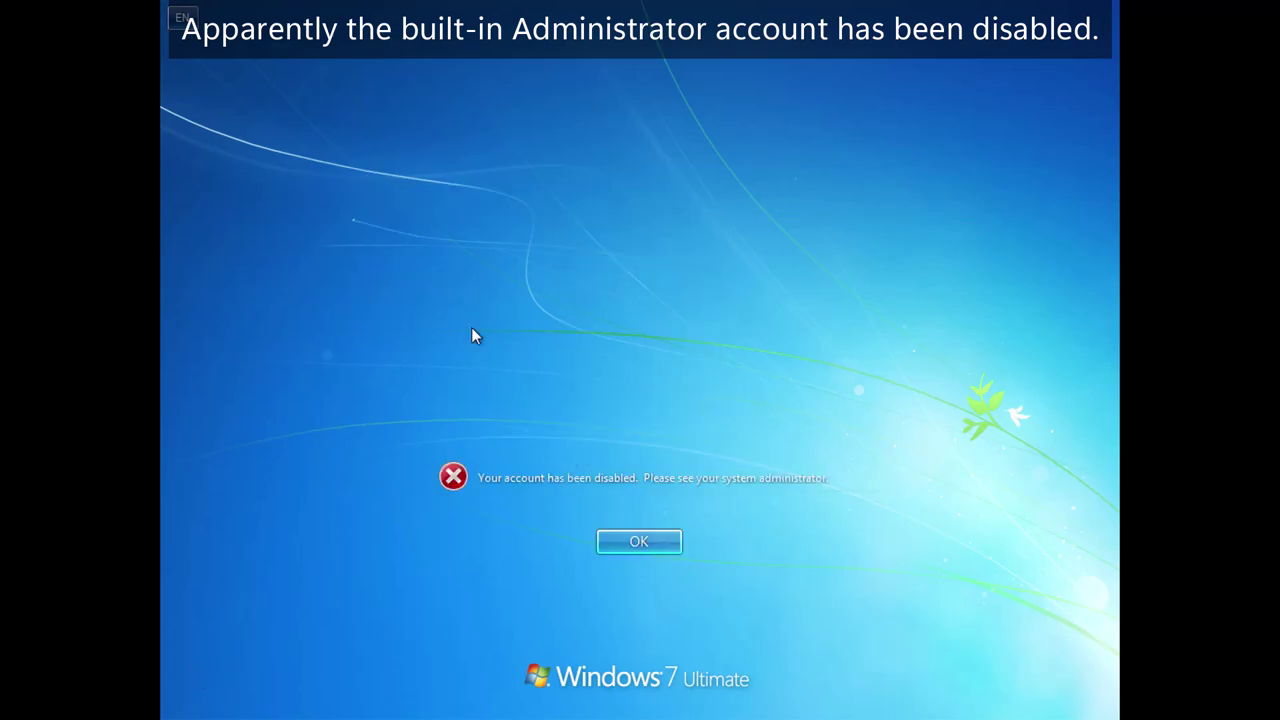
left_click(670, 543)
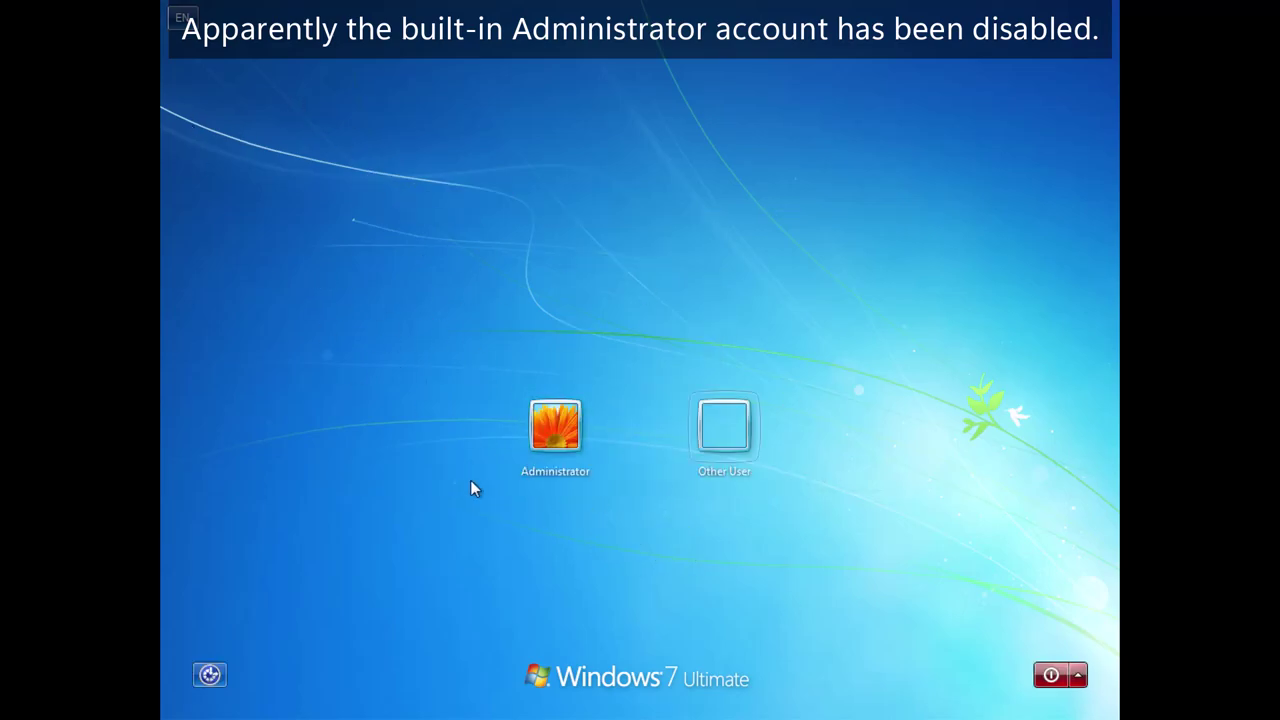
left_click(702, 418)
type("Administrator")
key("Return")
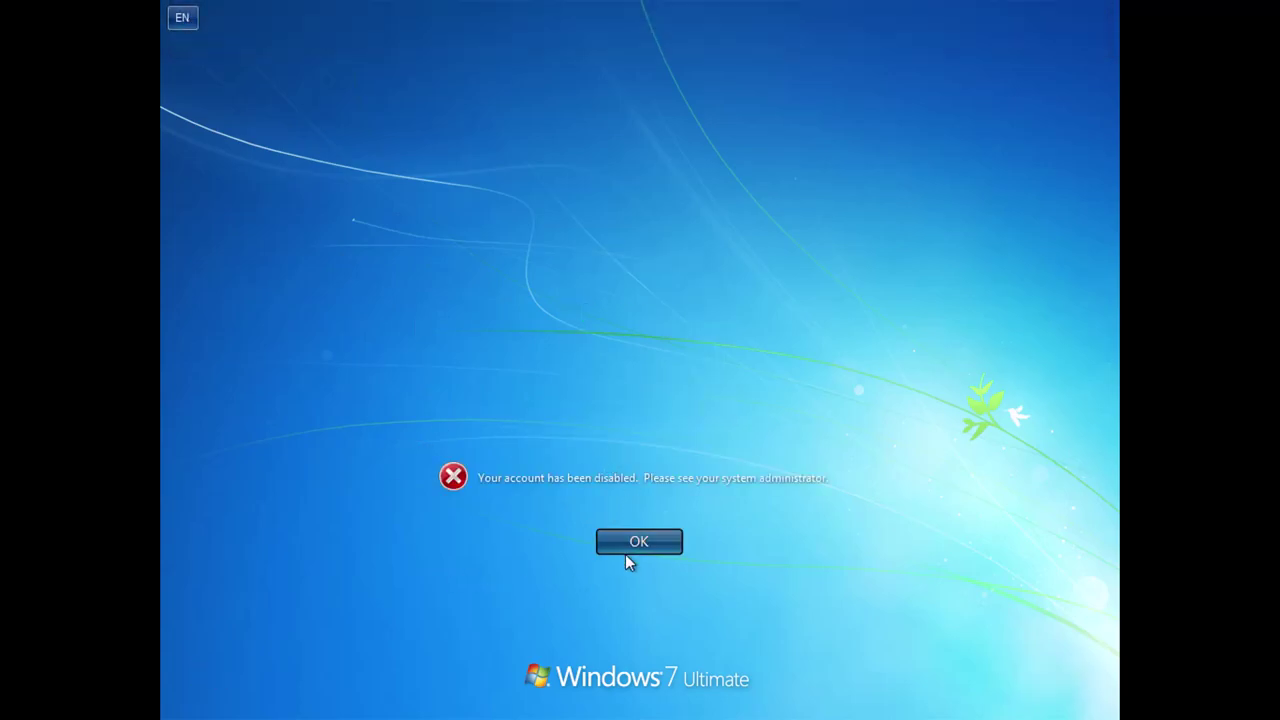
left_click(625, 552)
left_click(653, 472)
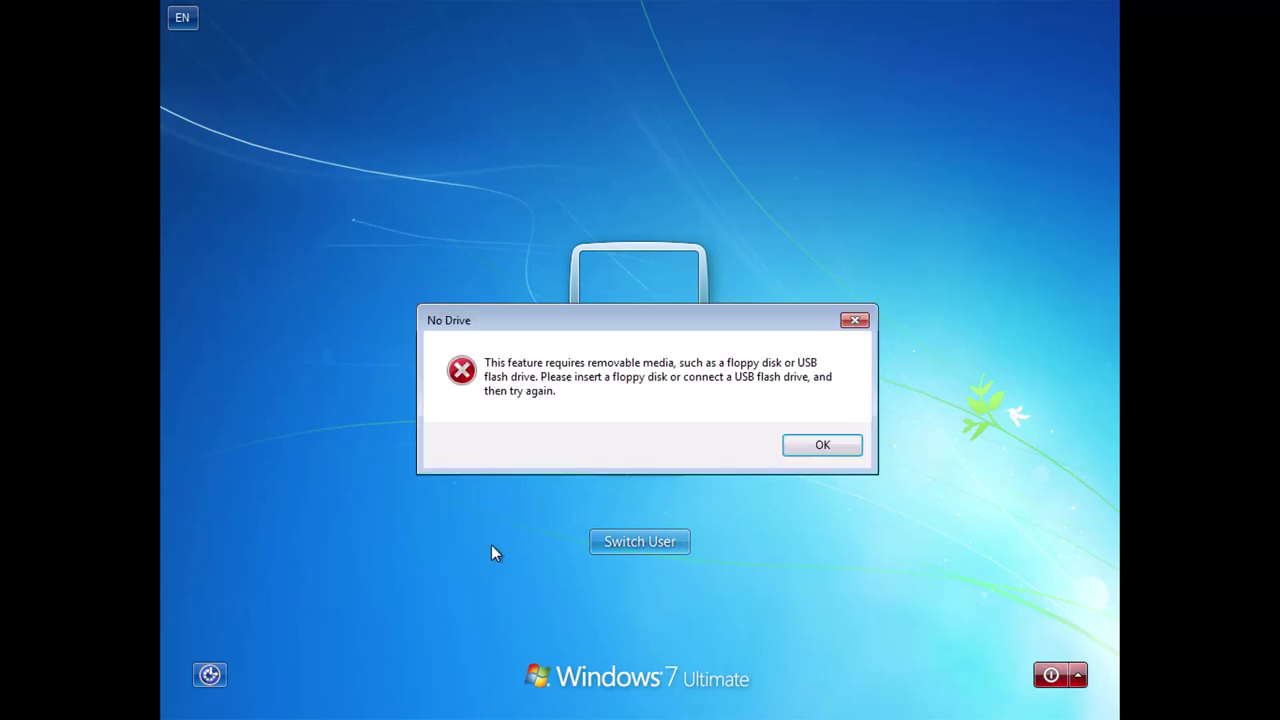
left_click(815, 446)
left_click(599, 546)
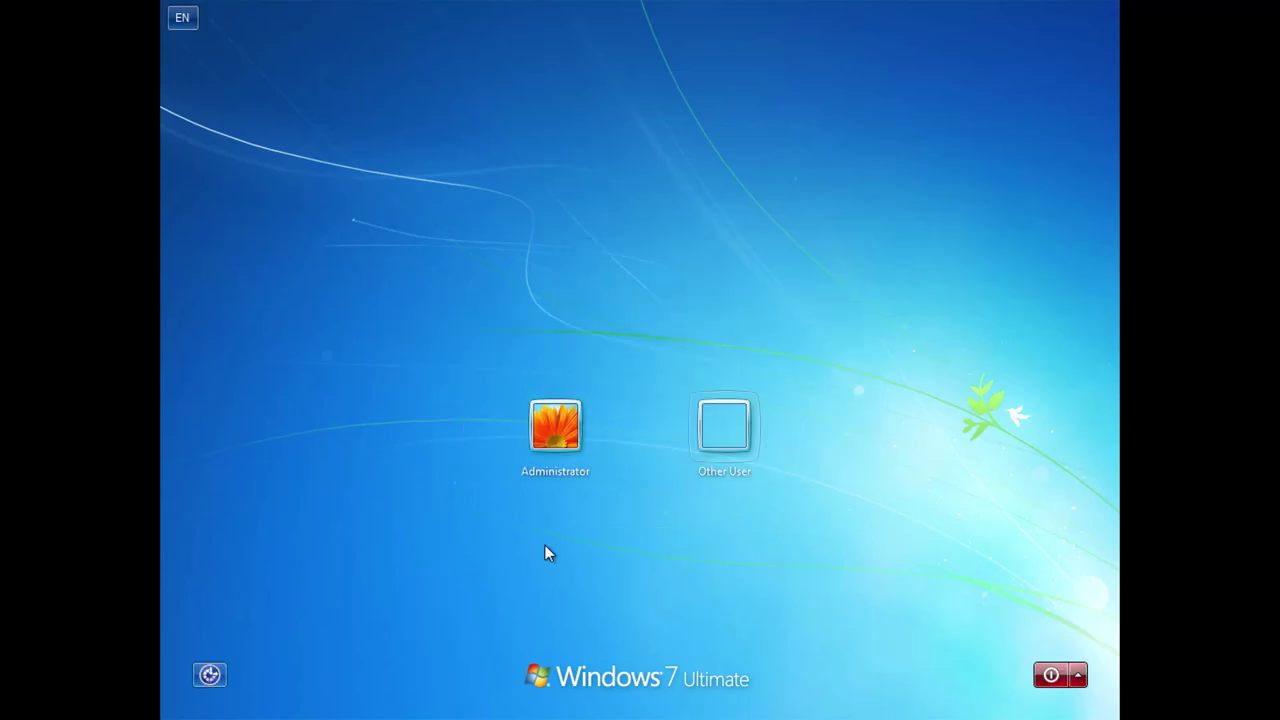
left_click(517, 460)
left_click(647, 550)
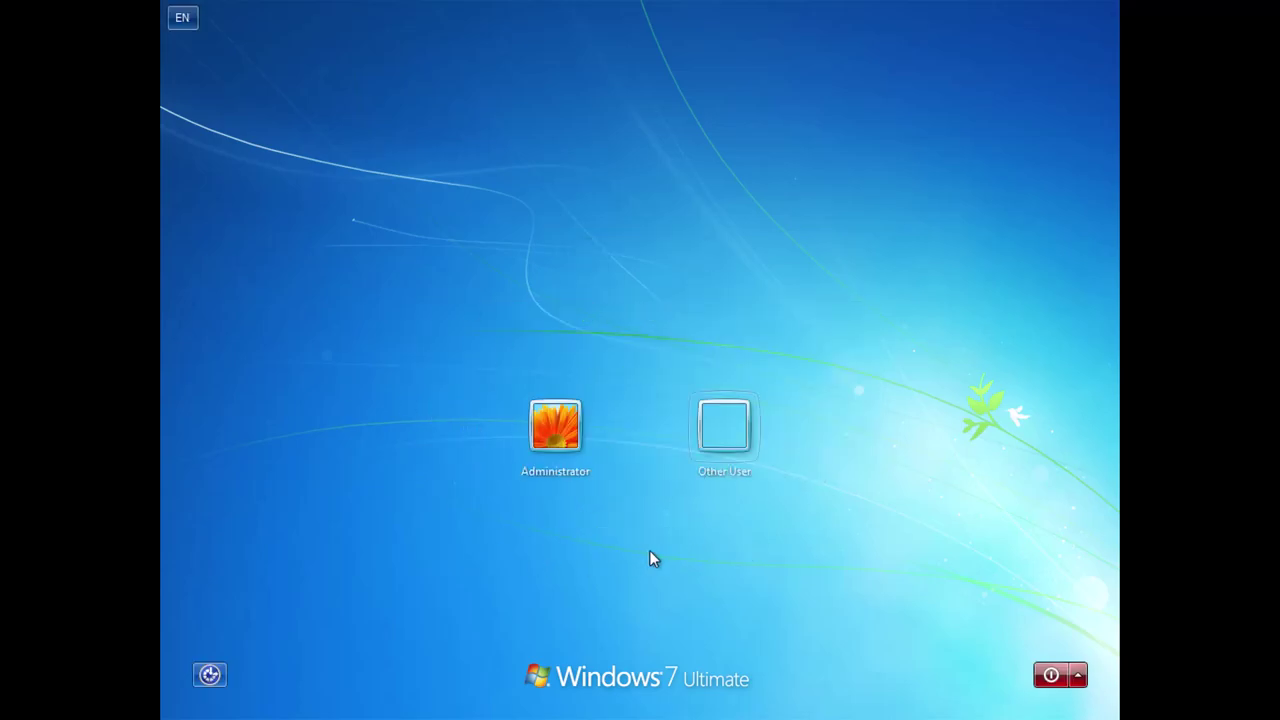
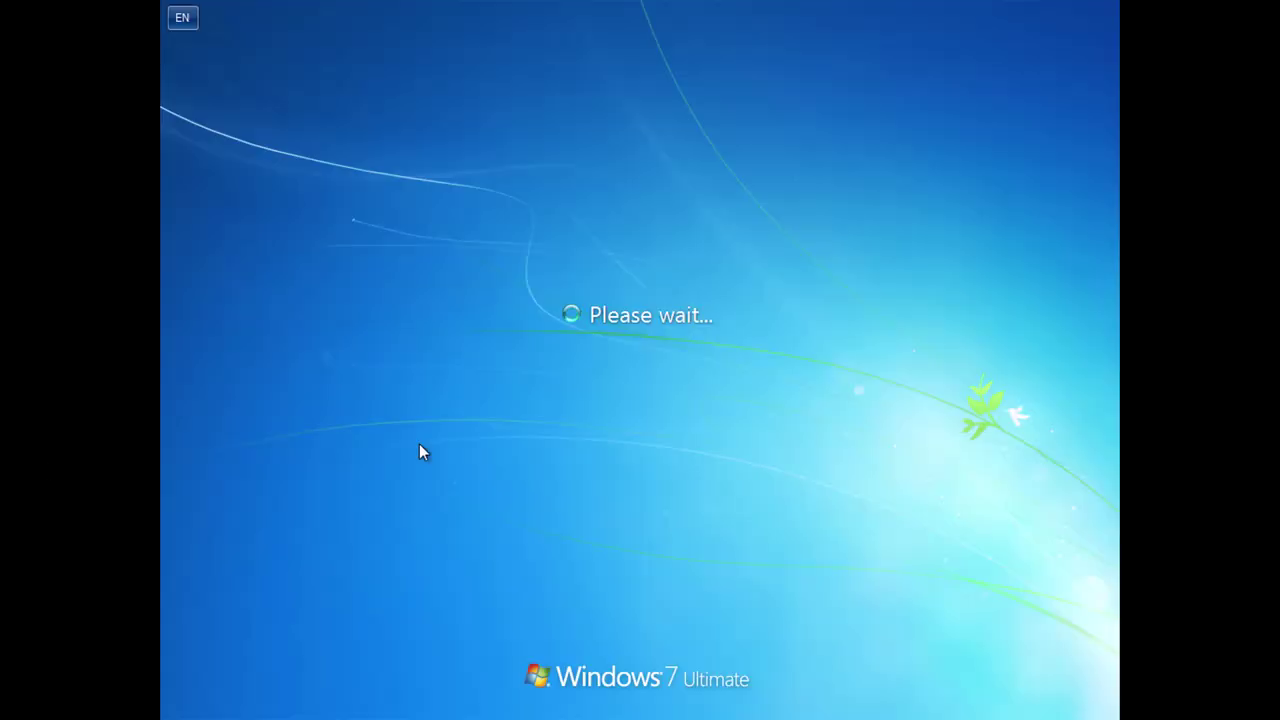
Attempt to log on to the user account, which triggers the 'Your account has been disabled' error.
left_click(515, 463)
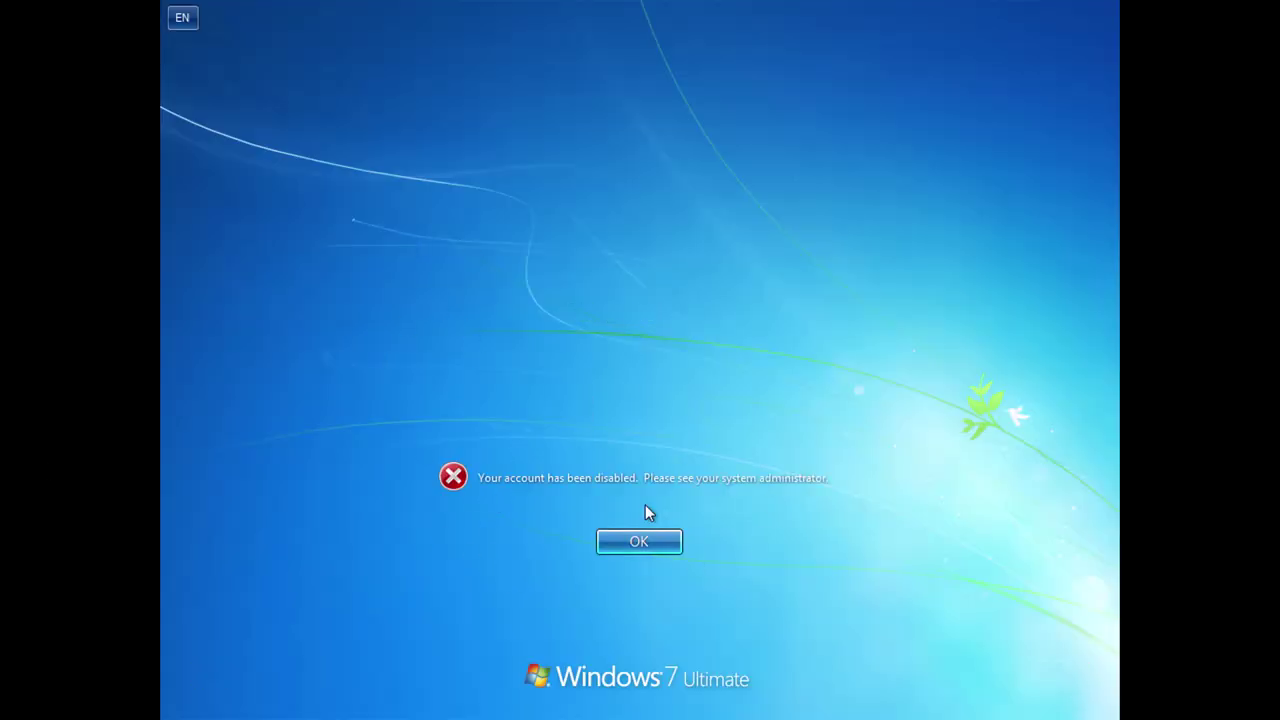
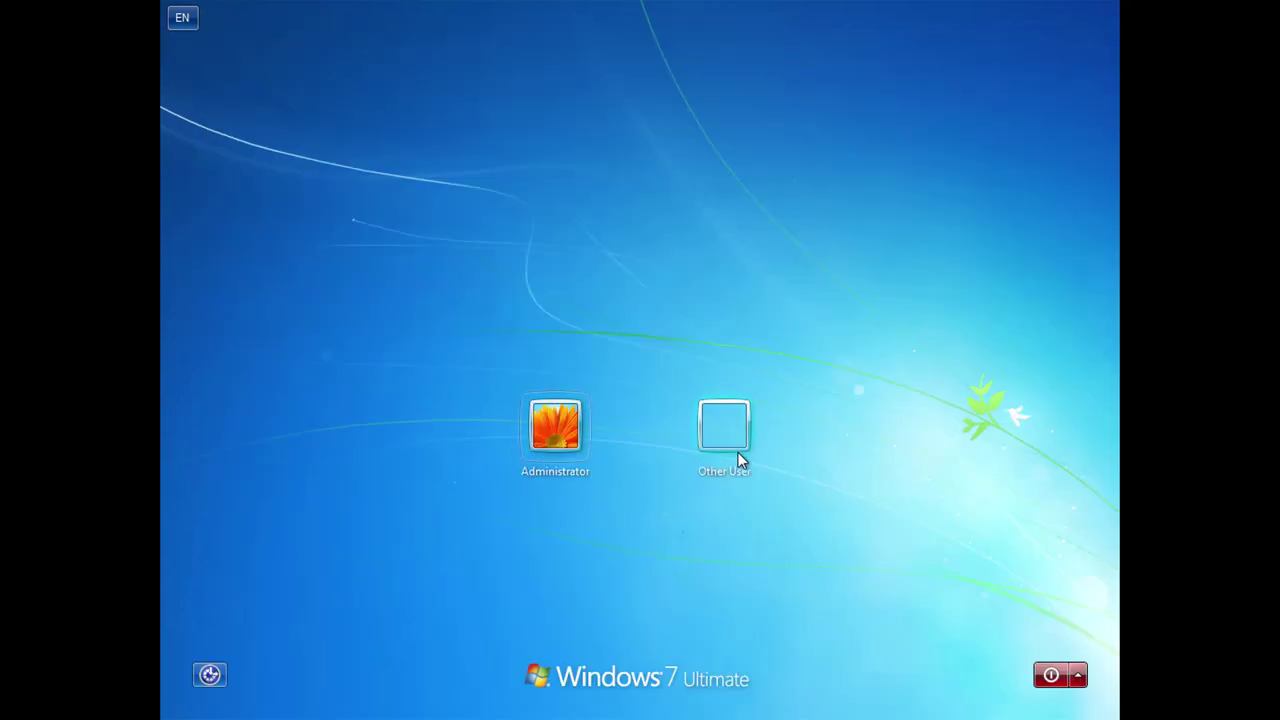
Attempt an Other User sign-in as 'Admin', dismiss the incorrect-password error, and retry the sign-in.
left_click(738, 455)
type("Admin")
key("Return")
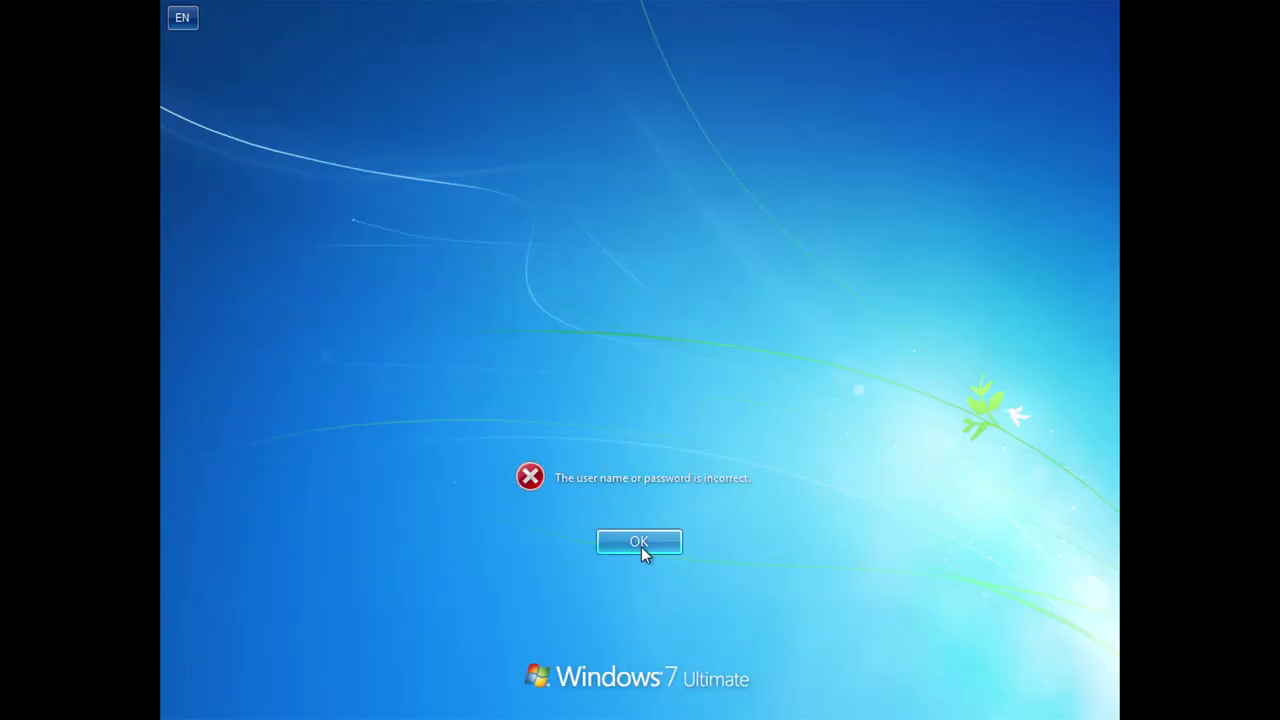
left_click(641, 542)
key("Return")
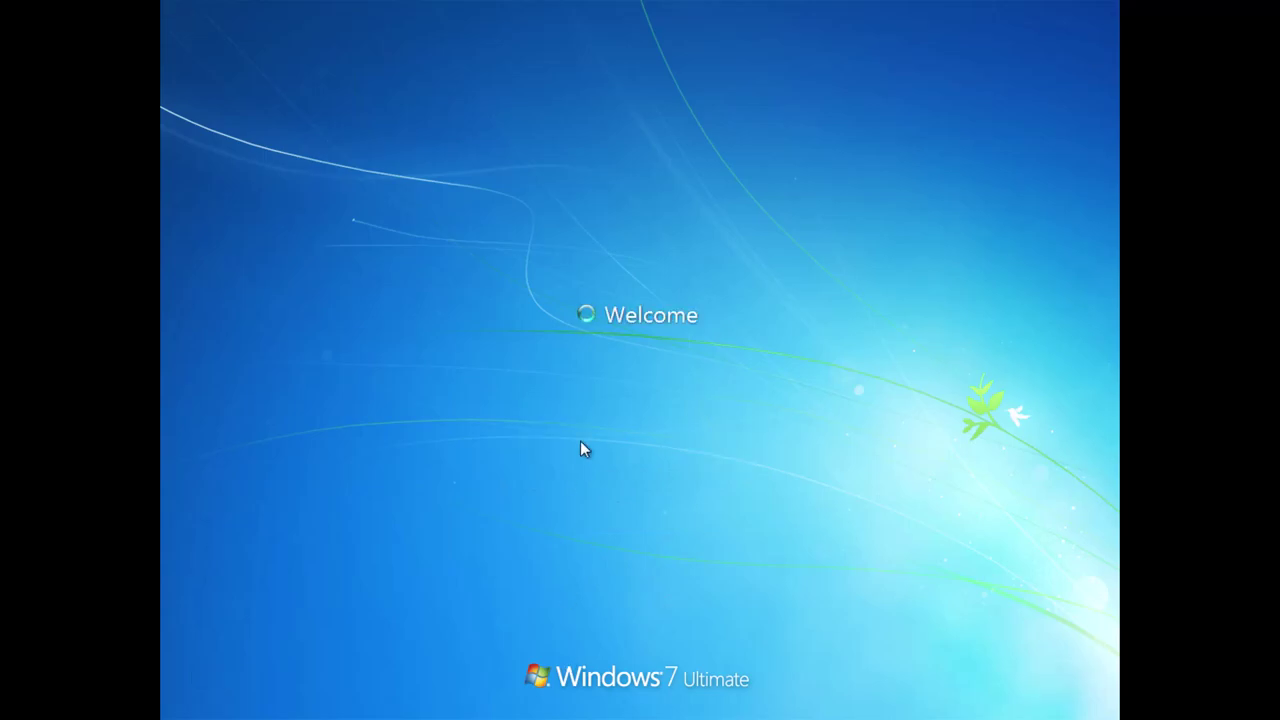
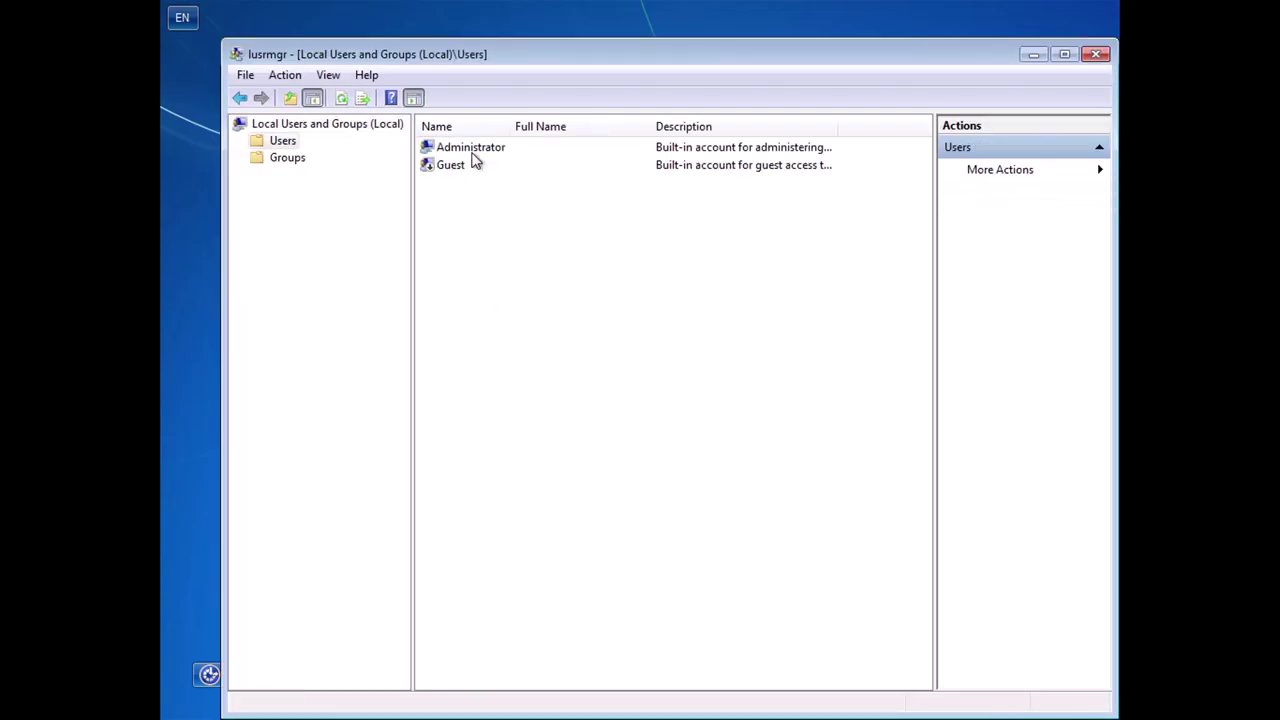
Open the Administrator account's properties, glance at its pages, and close them.
double_click(487, 153)
left_click(564, 207)
key("Escape")
Inspect the Guest account's Member Of and Profile pages, then close its properties.
double_click(450, 165)
left_click(566, 207)
left_click(615, 207)
left_click(513, 207)
left_click(840, 180)
Reopen Administrator's properties on the Member Of tab, selecting the Administrators group entry.
double_click(470, 147)
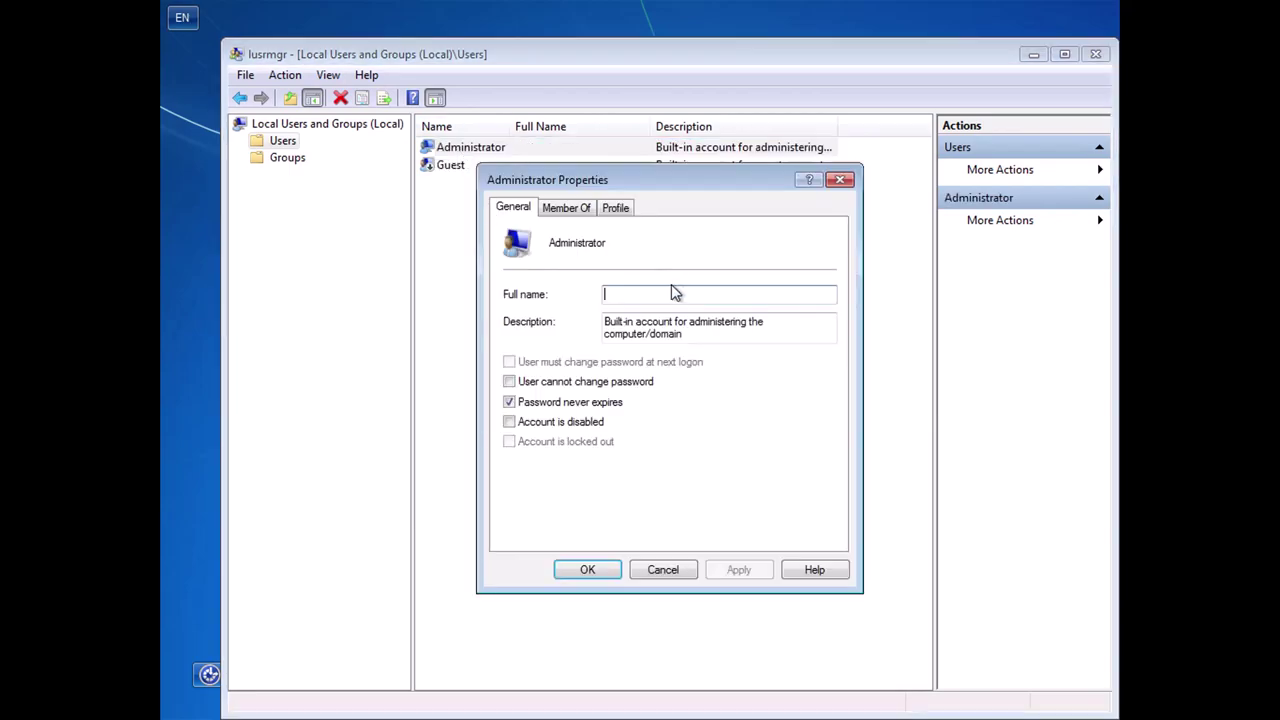
left_click(566, 207)
left_click(578, 257)
left_click_drag(647, 180, 481, 218)
Open Select Groups for Administrator, check Object Types and the Advanced search, then return.
left_click(367, 561)
left_click(700, 290)
left_click(752, 503)
left_click(362, 442)
left_click(727, 400)
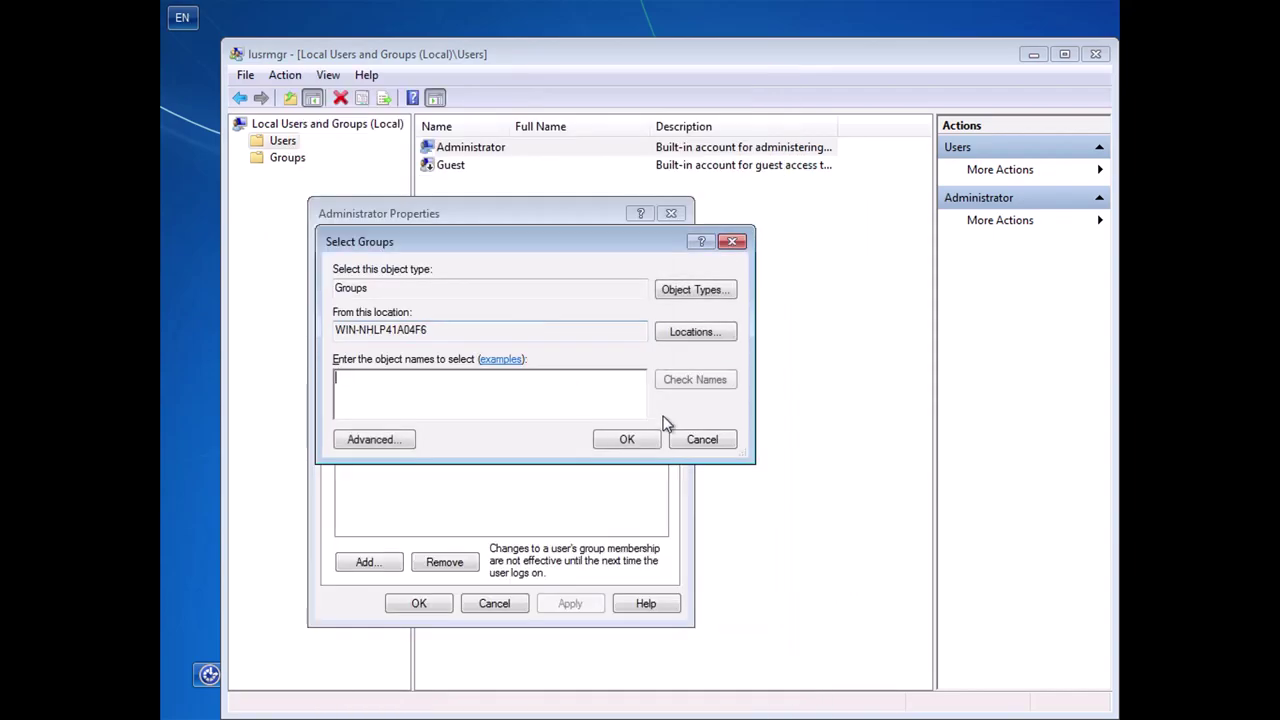
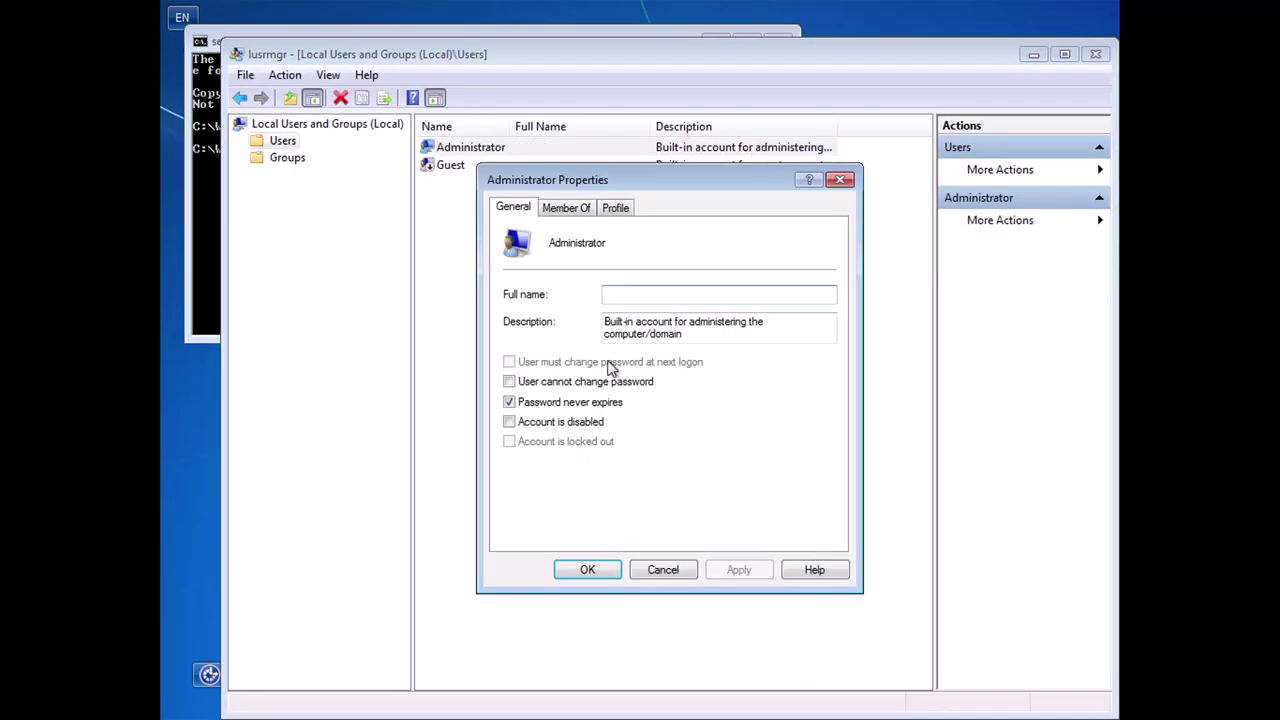
Check the Administrator's group membership on Member Of, then confirm the enabled account with OK.
left_click(566, 207)
left_click(839, 179)
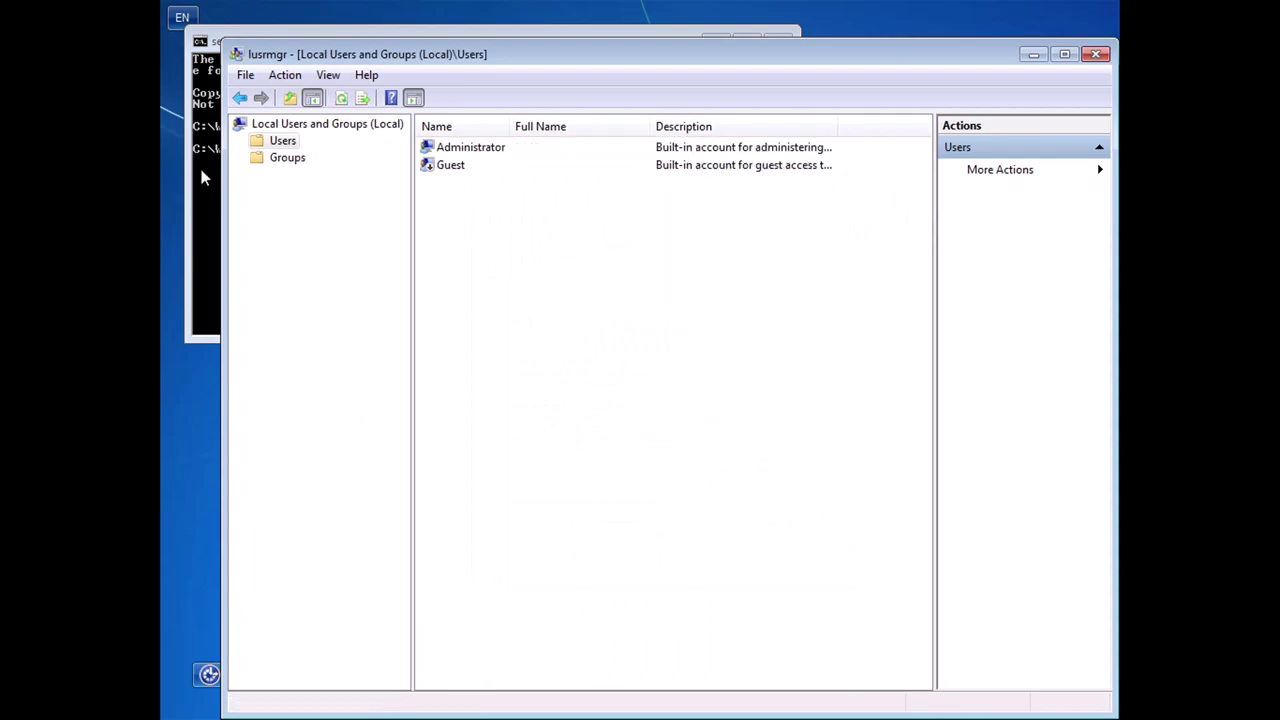
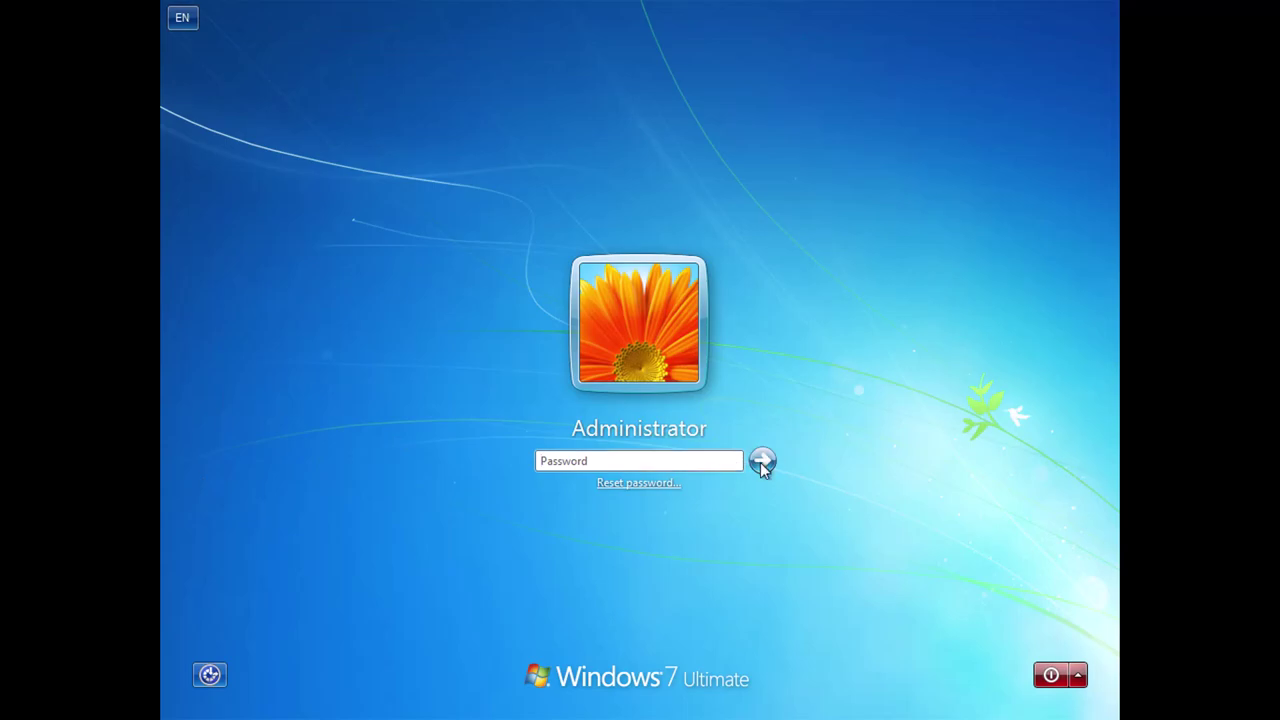
Sign in as Administrator and accept the VMware Tools log-off to apply the display change.
left_click(761, 461)
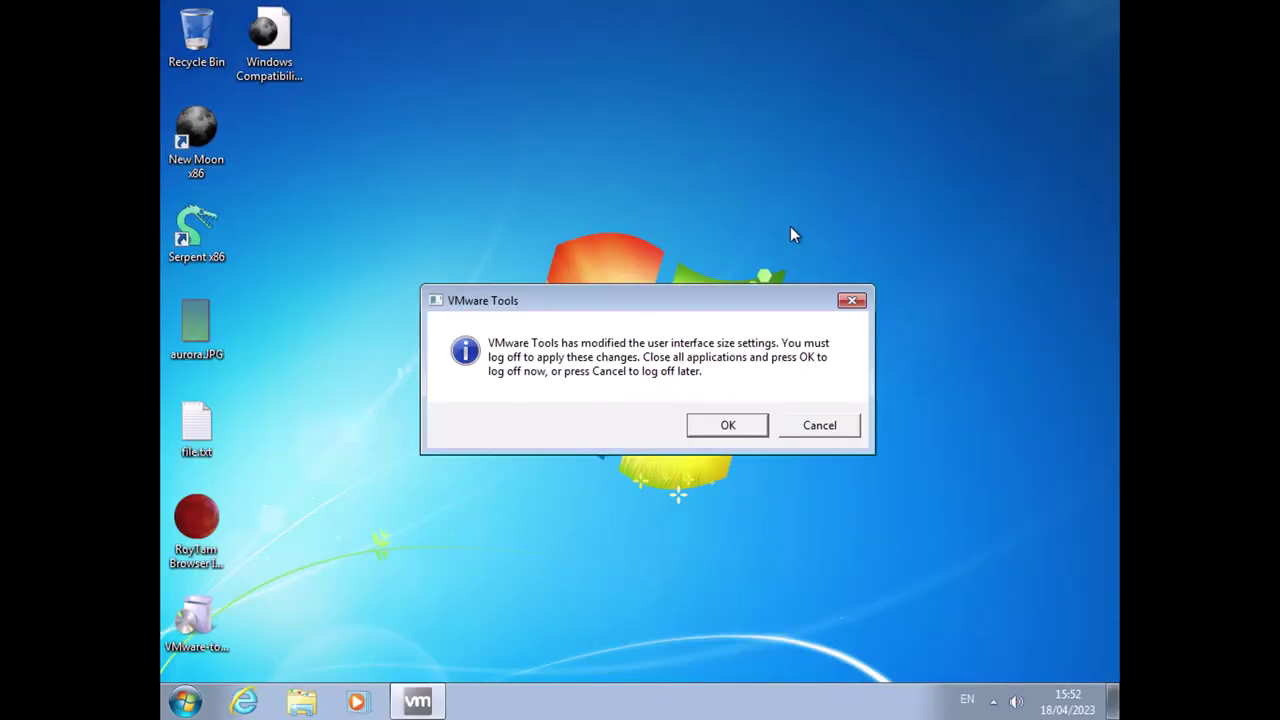
left_click(749, 430)
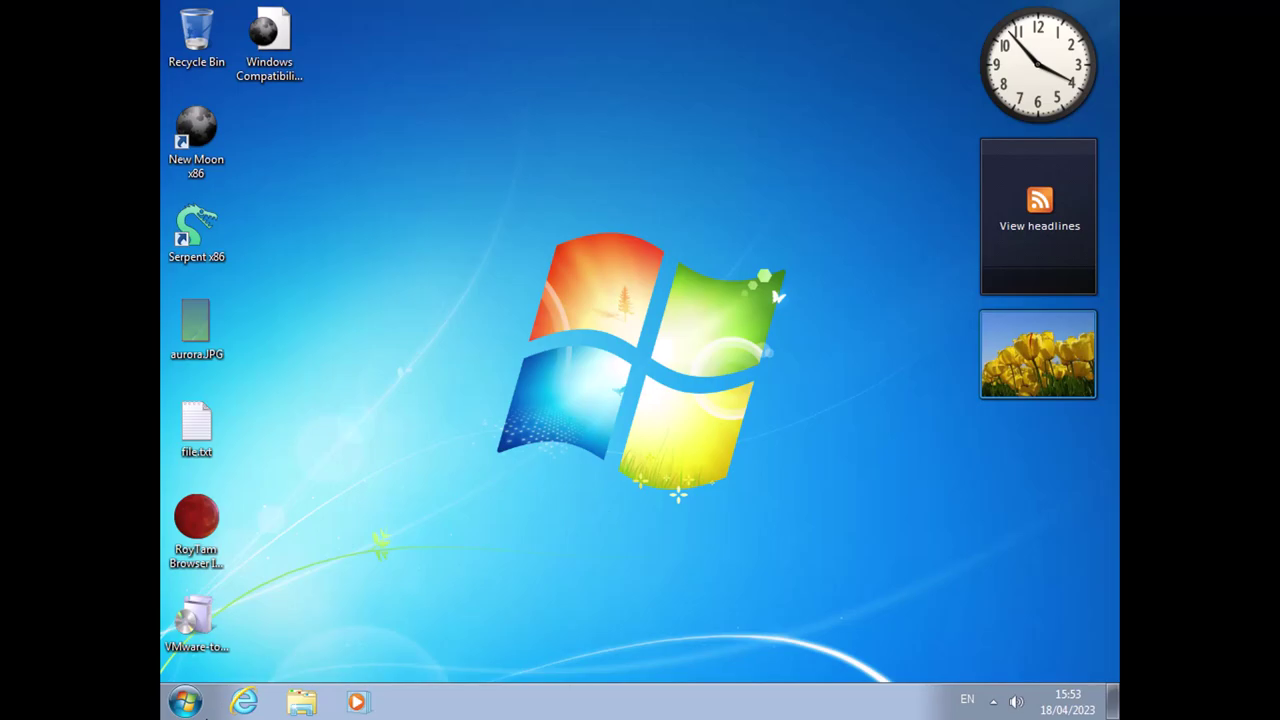
In All Programs, expand the Accessories, Startup, Maintenance and Games folders.
left_click(183, 705)
left_click(243, 613)
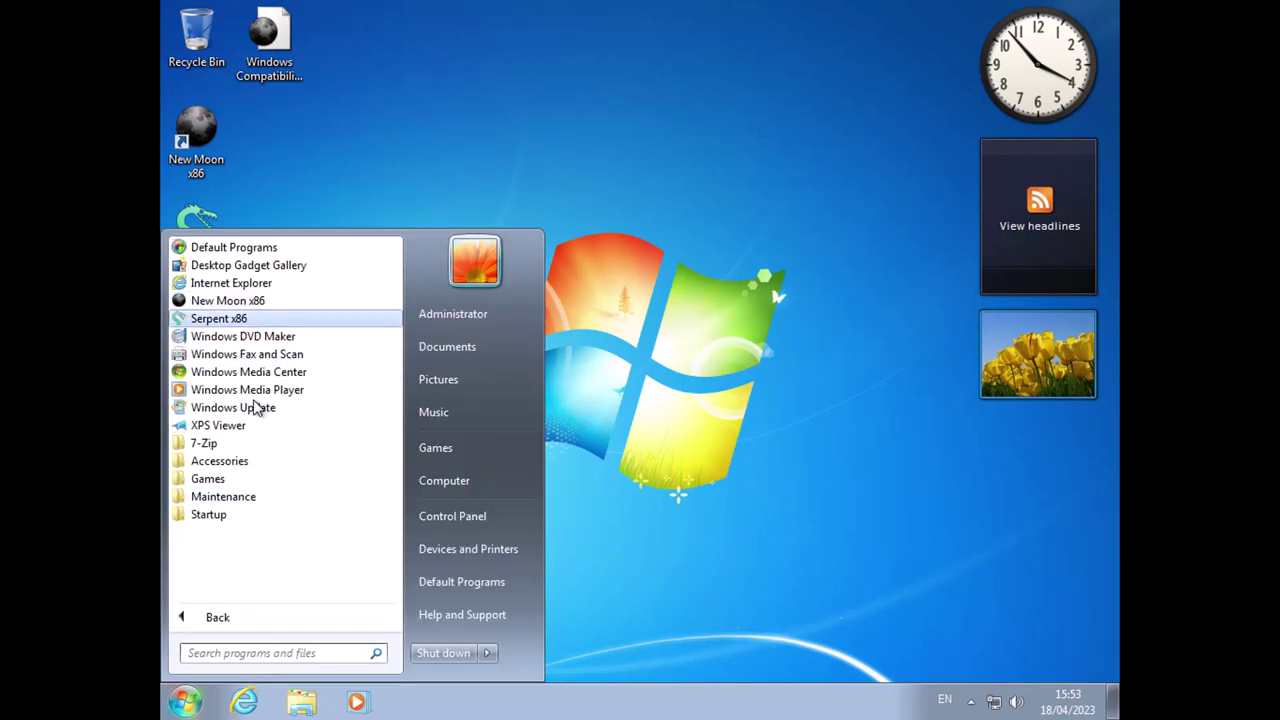
left_click(246, 462)
scroll(260, 395, "up", 4)
scroll(268, 383, "down", 5)
left_click(229, 588)
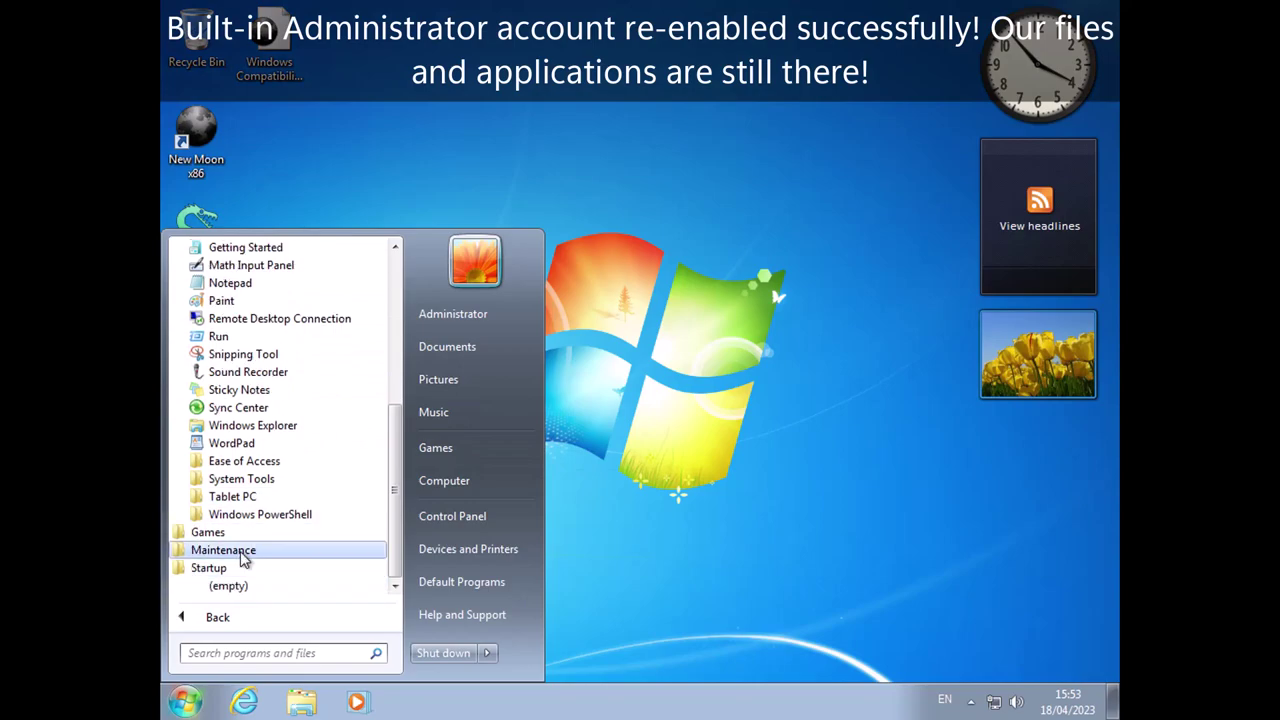
left_click(243, 550)
left_click(246, 498)
scroll(277, 420, "up", 7)
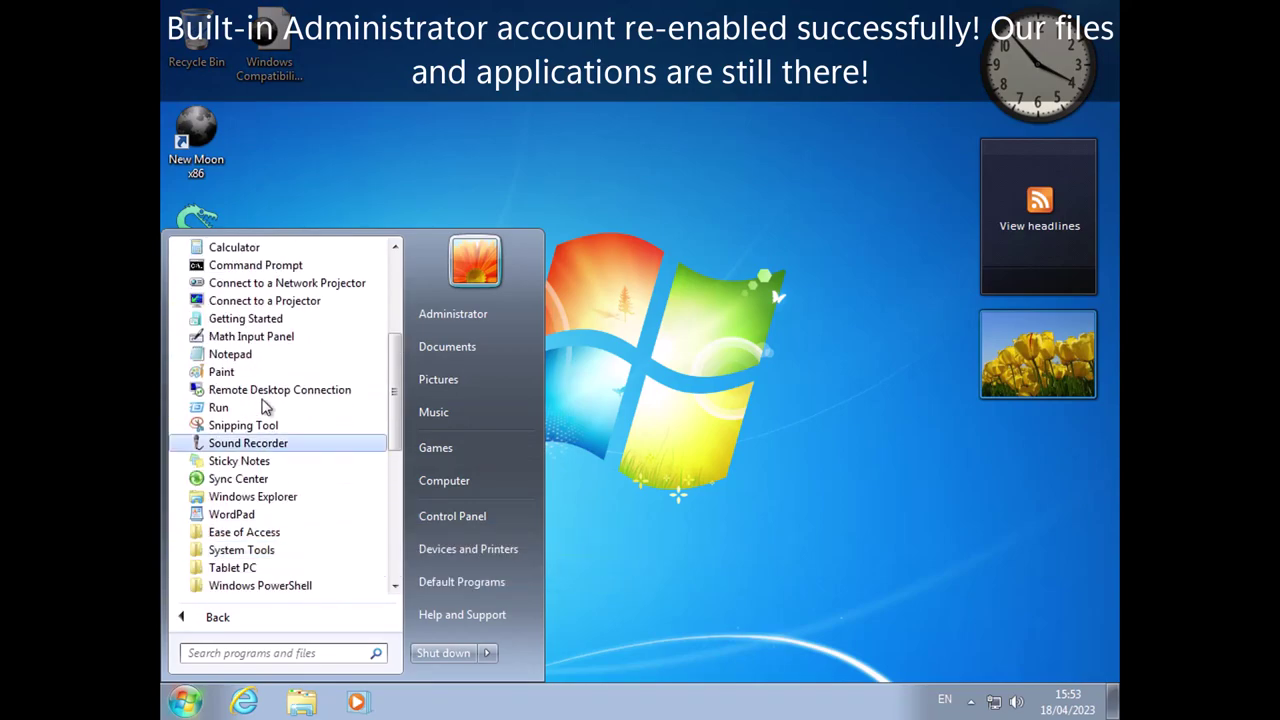
Expand the 7-Zip folder and launch 7-Zip File Manager.
left_click(240, 372)
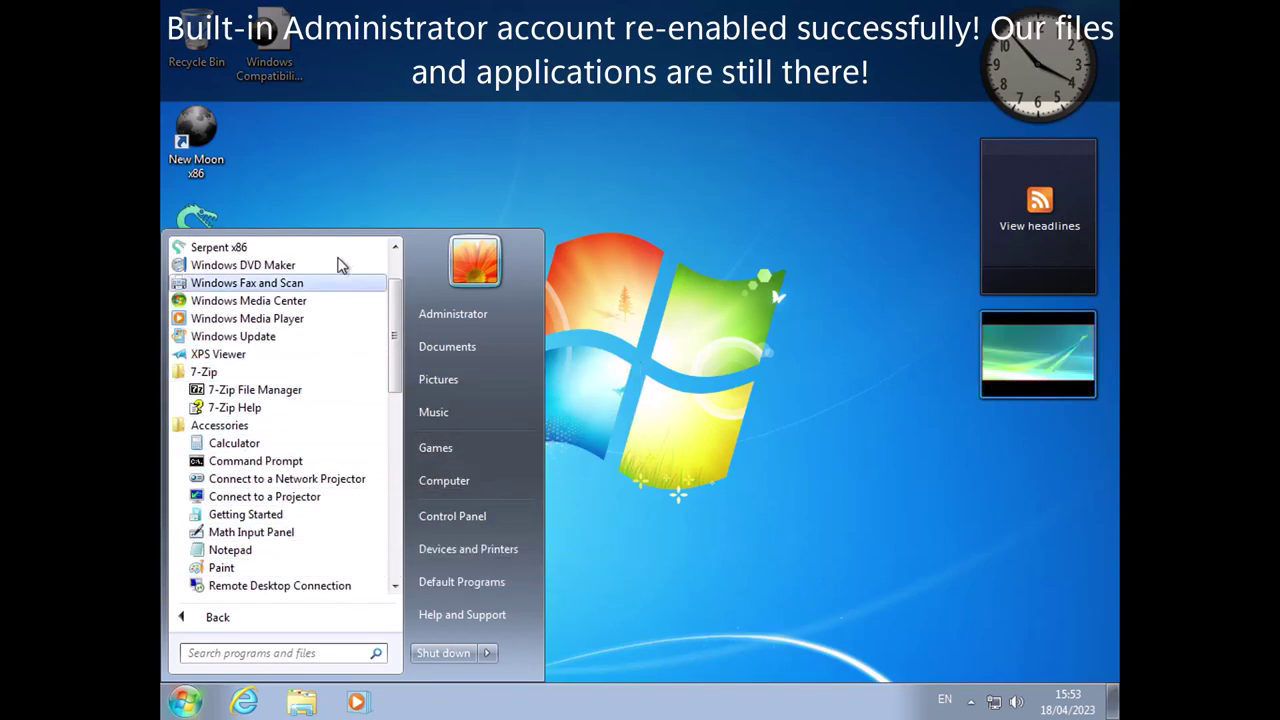
scroll(253, 470, "down", 5)
scroll(251, 470, "up", 7)
scroll(251, 506, "down", 3)
scroll(286, 549, "up", 3)
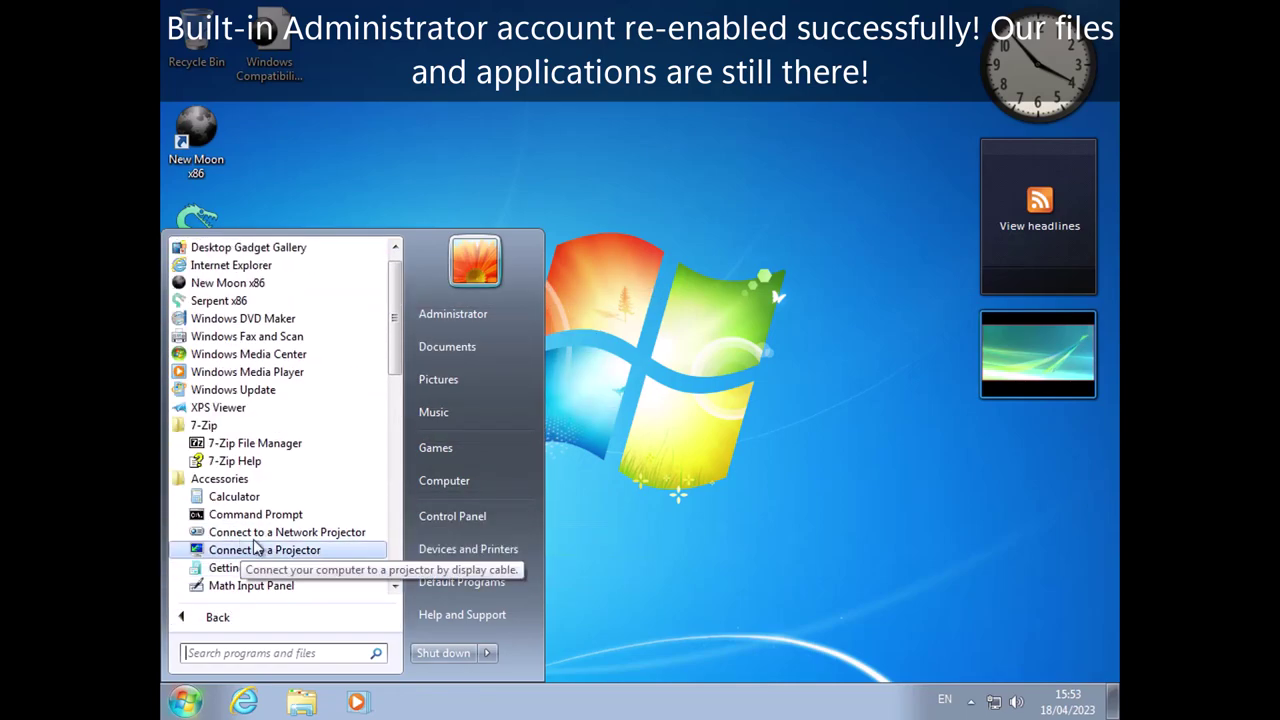
scroll(260, 380, "up", 1)
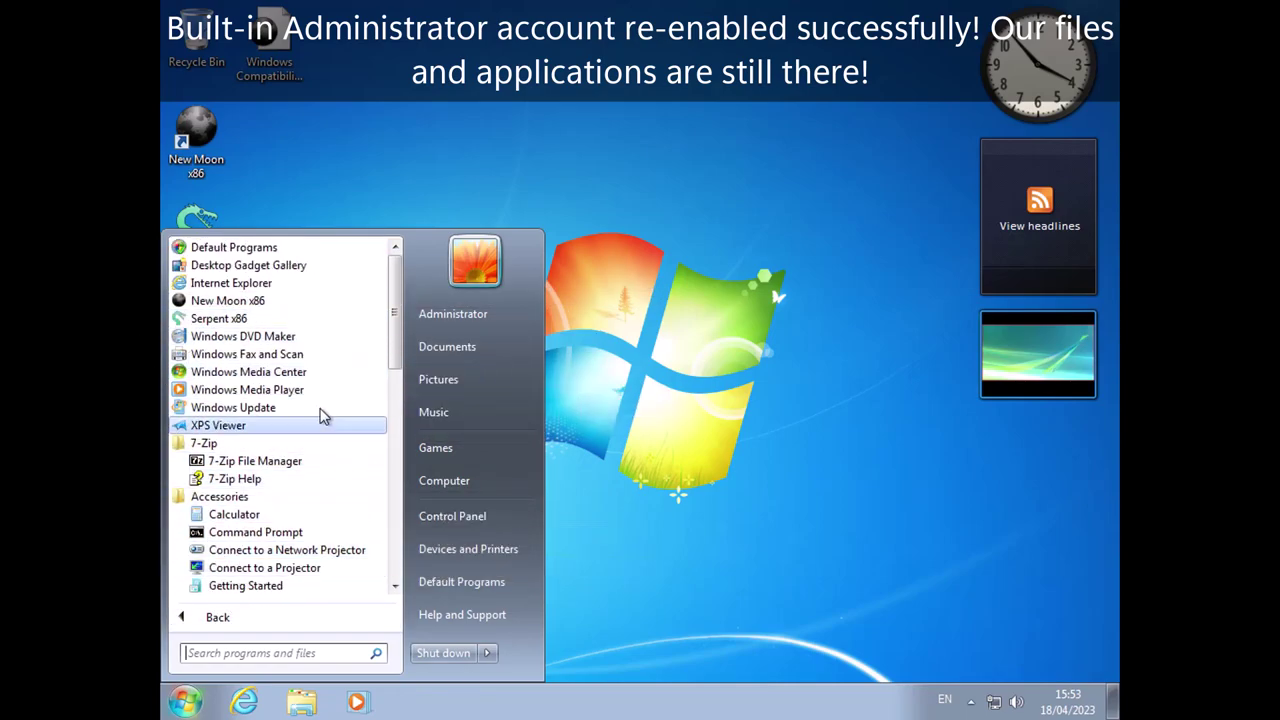
left_click(332, 463)
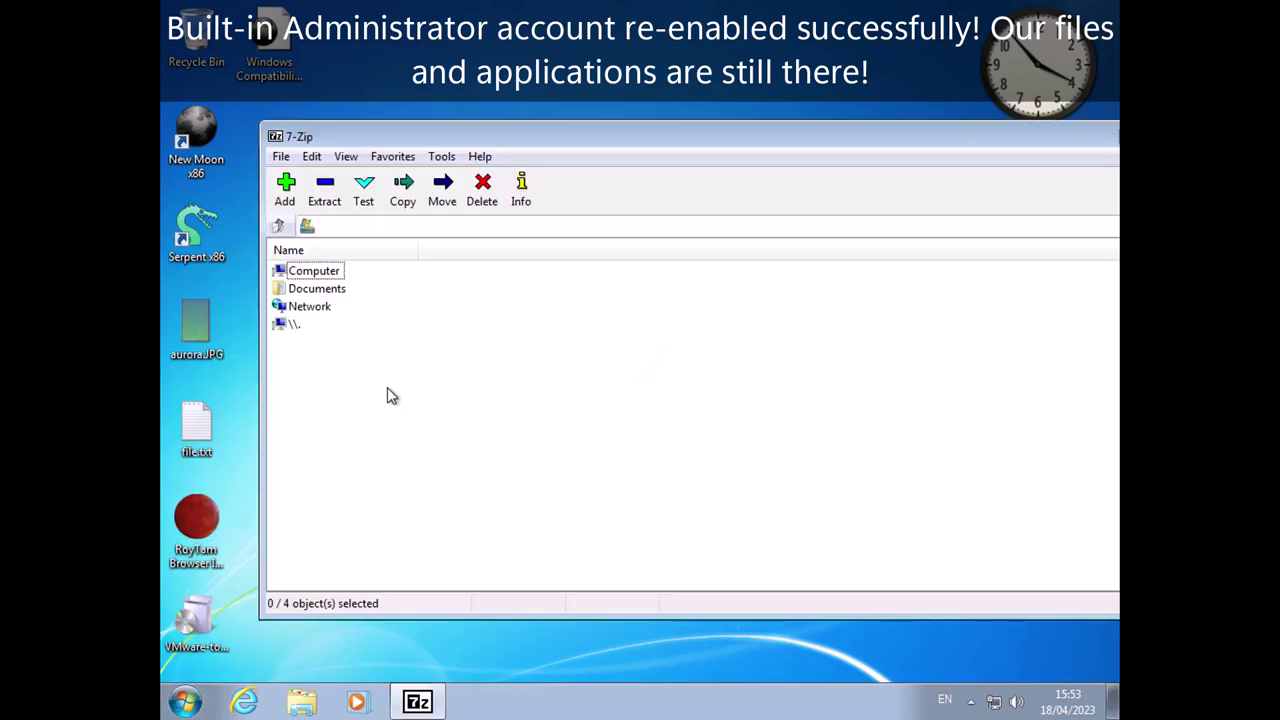
Move the 7-Zip window left and glance at its Help options.
left_click_drag(388, 140, 307, 136)
right_click(432, 66)
left_click(400, 144)
left_click(694, 449)
Change the screen resolution to 1366 × 768, keep it, and close 7-Zip.
right_click(477, 22)
left_click(576, 190)
left_click(529, 343)
left_click(750, 490)
left_click(746, 483)
left_click(554, 343)
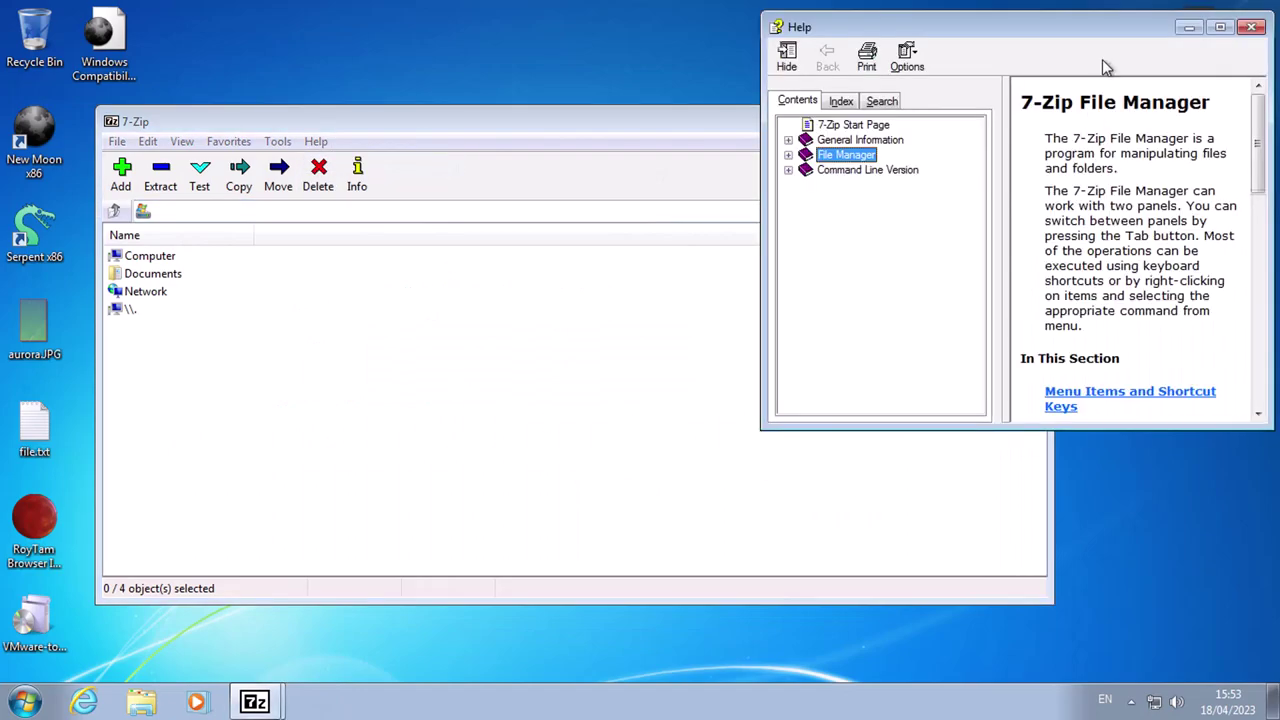
left_click(1252, 28)
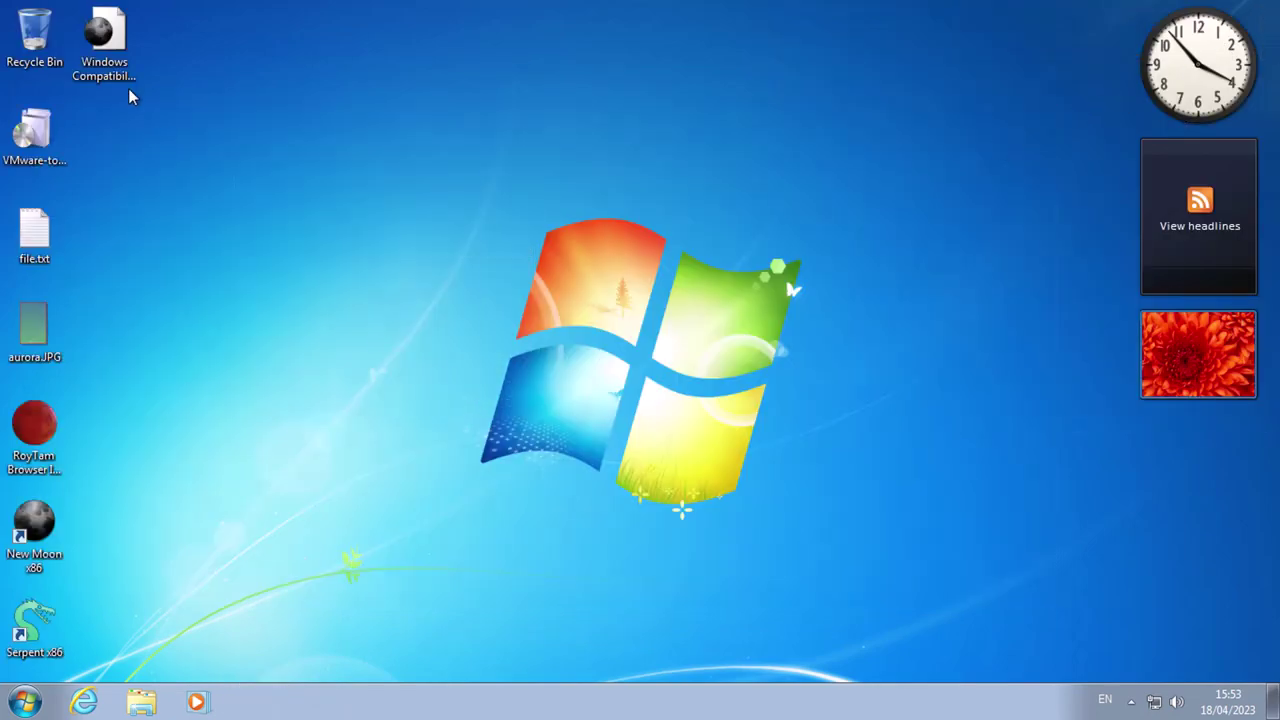
Open Windows Compatibility Report.htm in New Moon and show Today's entries in the History sidebar.
left_click(104, 40)
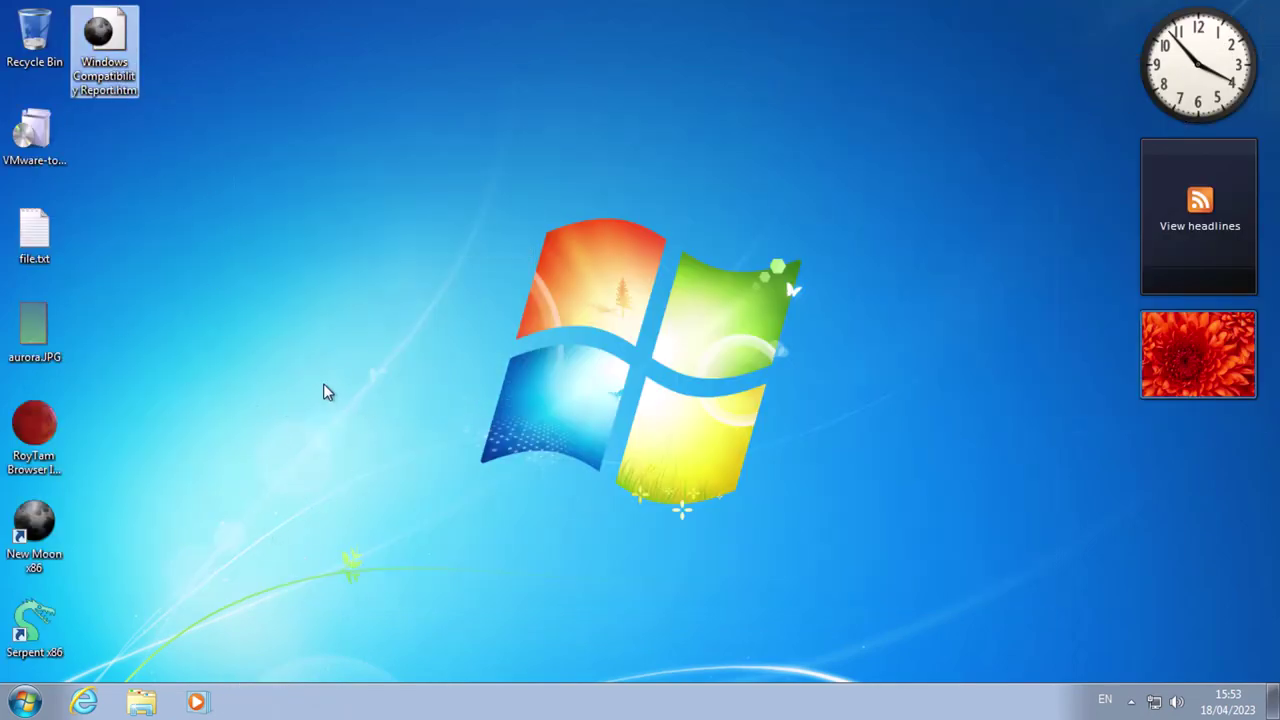
left_click(305, 422)
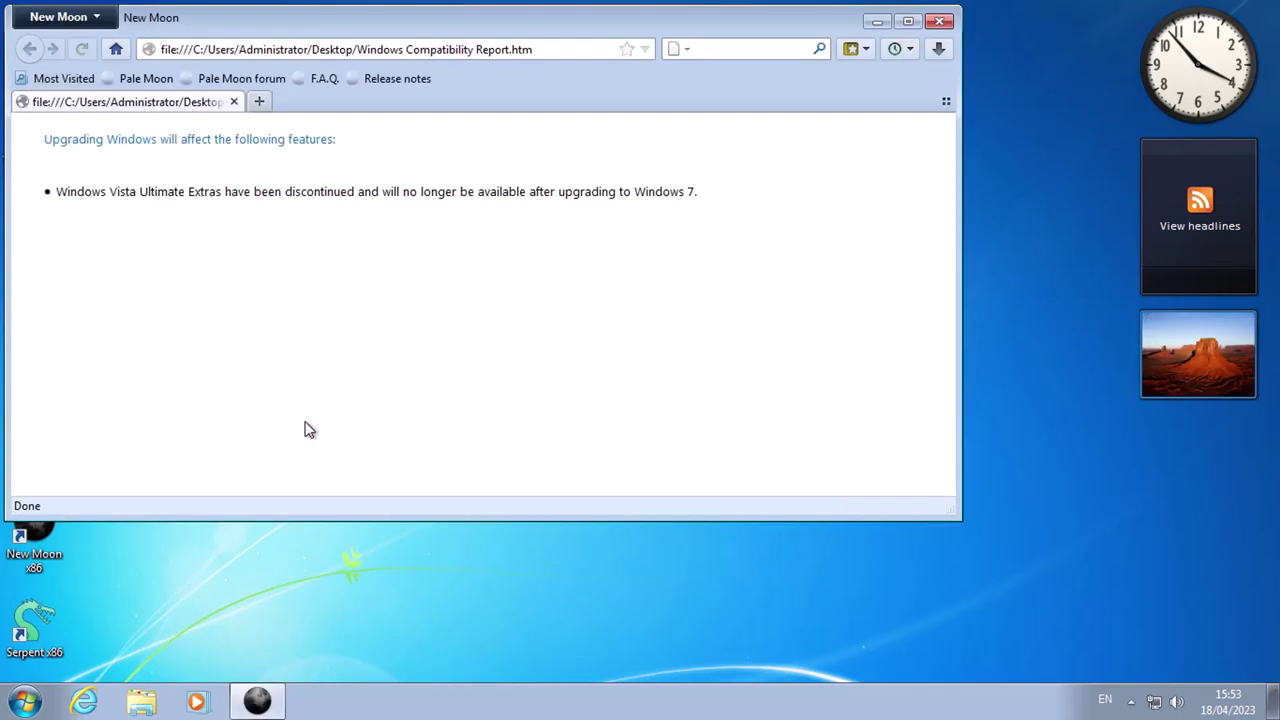
left_click(259, 101)
left_click(929, 53)
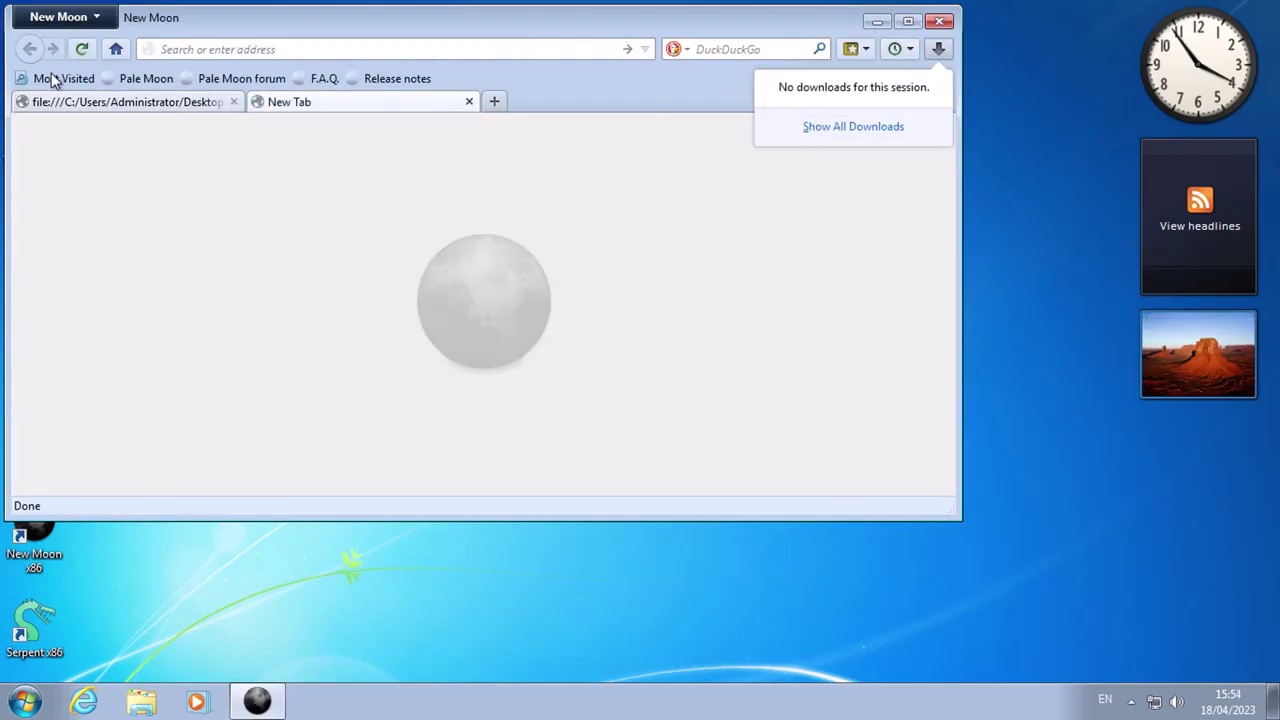
key("ctrl+h")
left_click(58, 178)
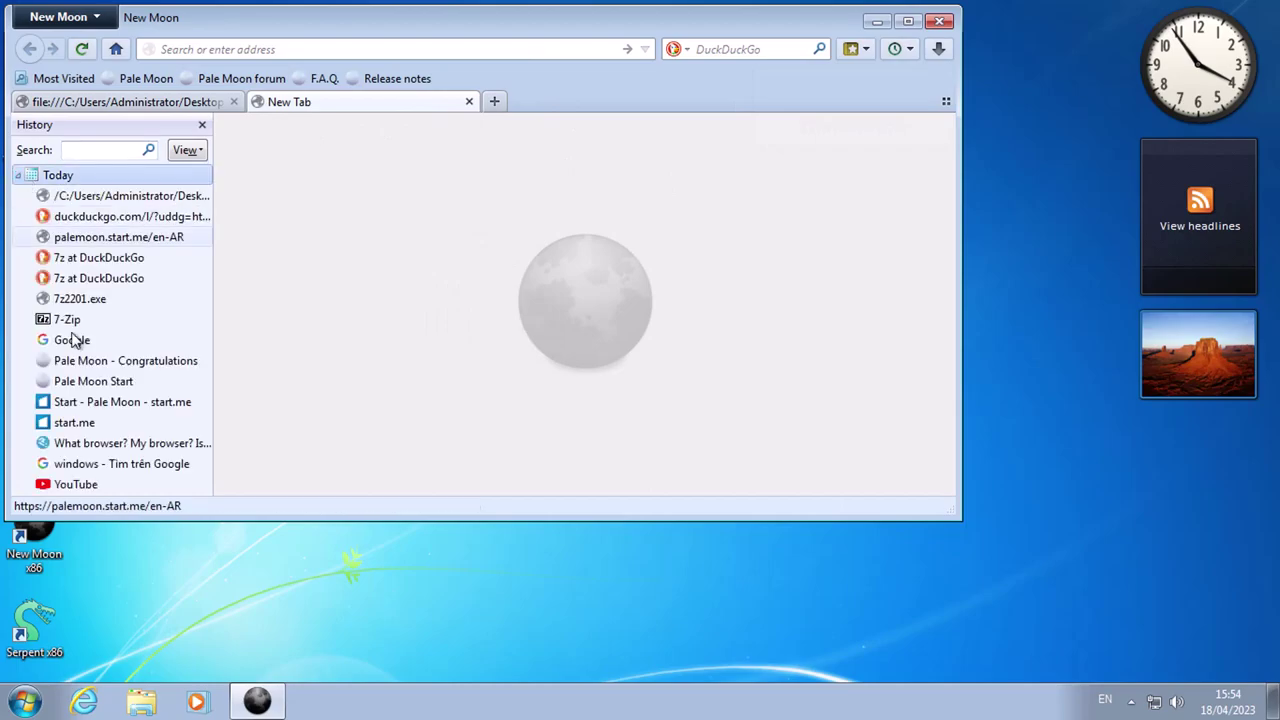
left_click_drag(60, 319, 250, 620)
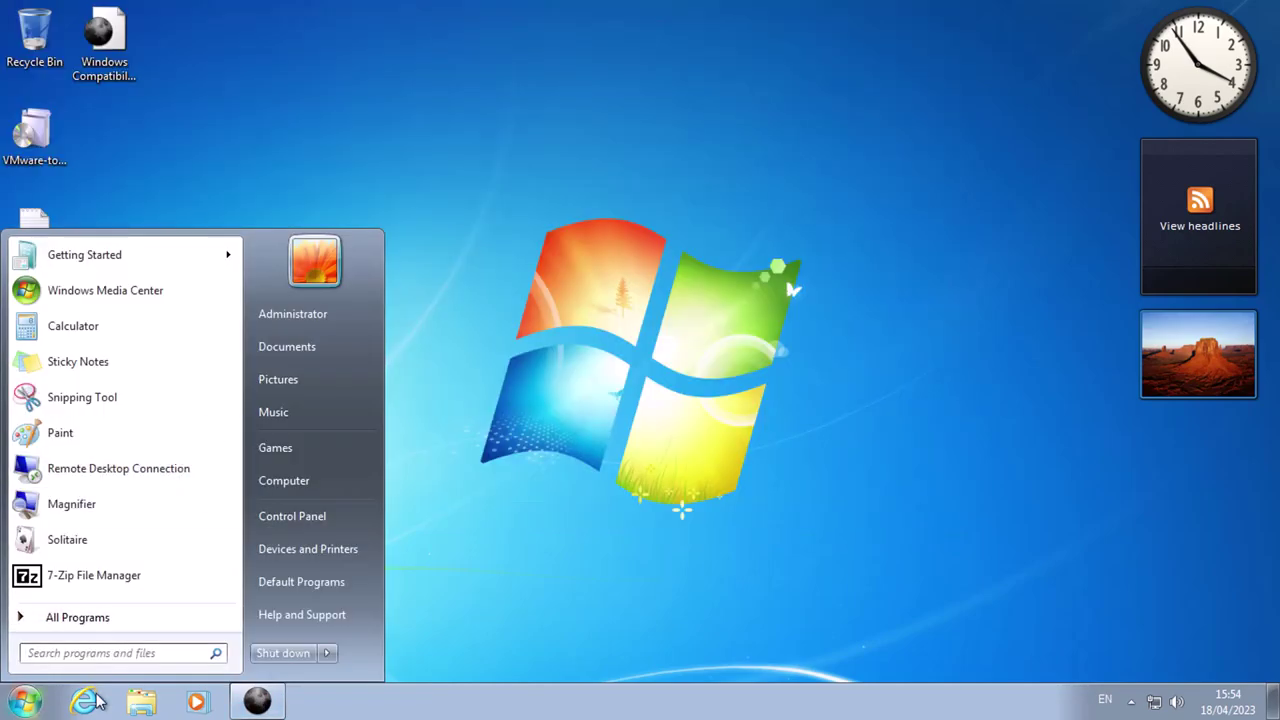
From Computer, browse the Music and Documents libraries and view Lorem ipsum.rtf in WordPad.
left_click(141, 700)
left_click(345, 435)
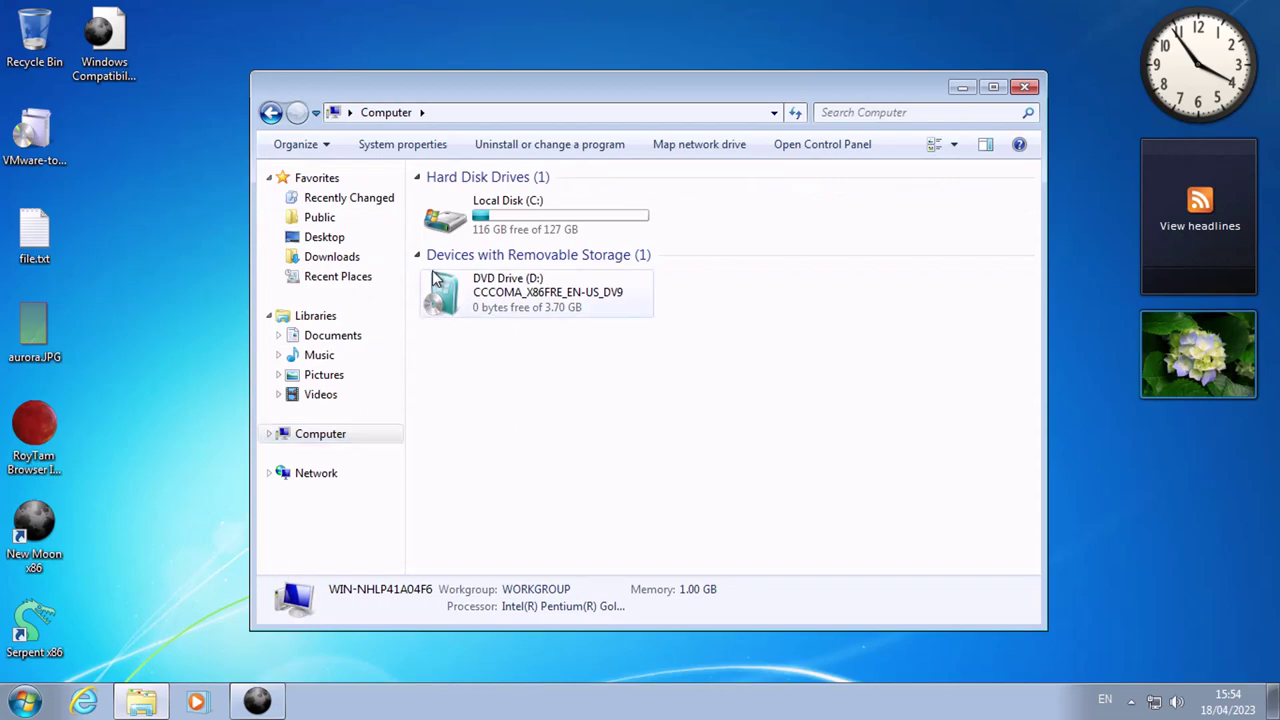
left_click(340, 356)
left_click(365, 345)
left_click(500, 256)
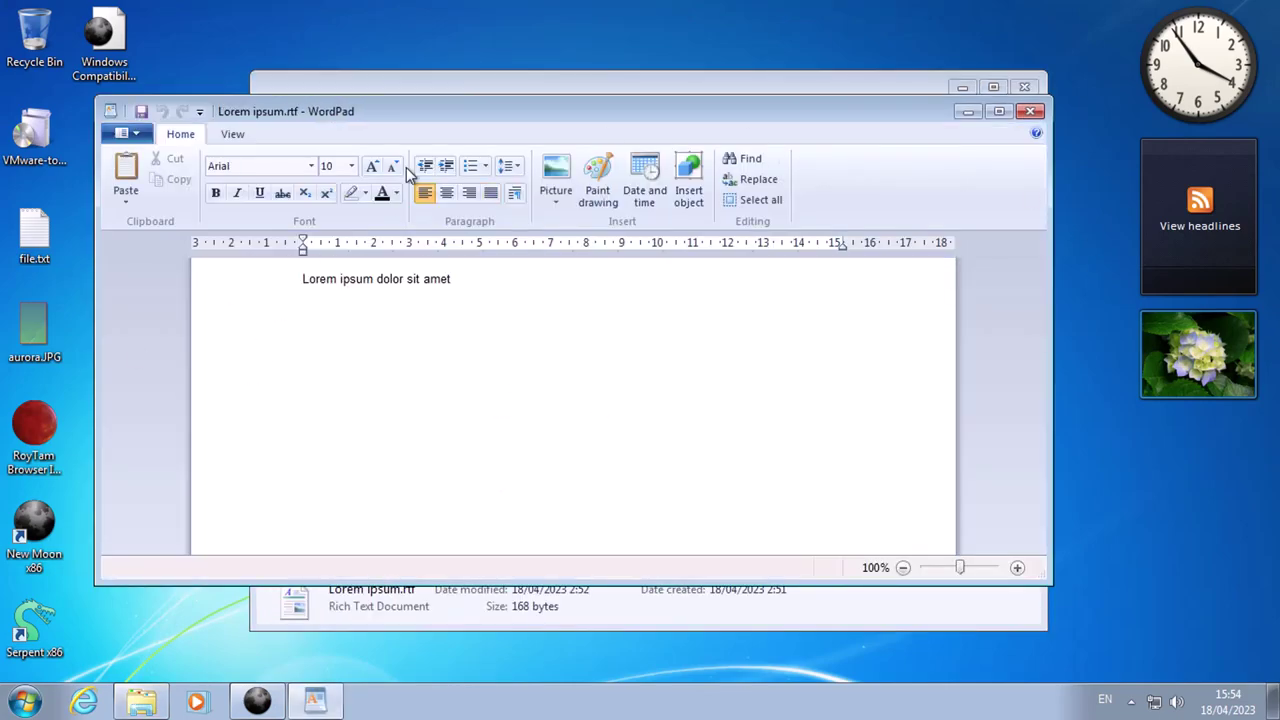
left_click(1030, 111)
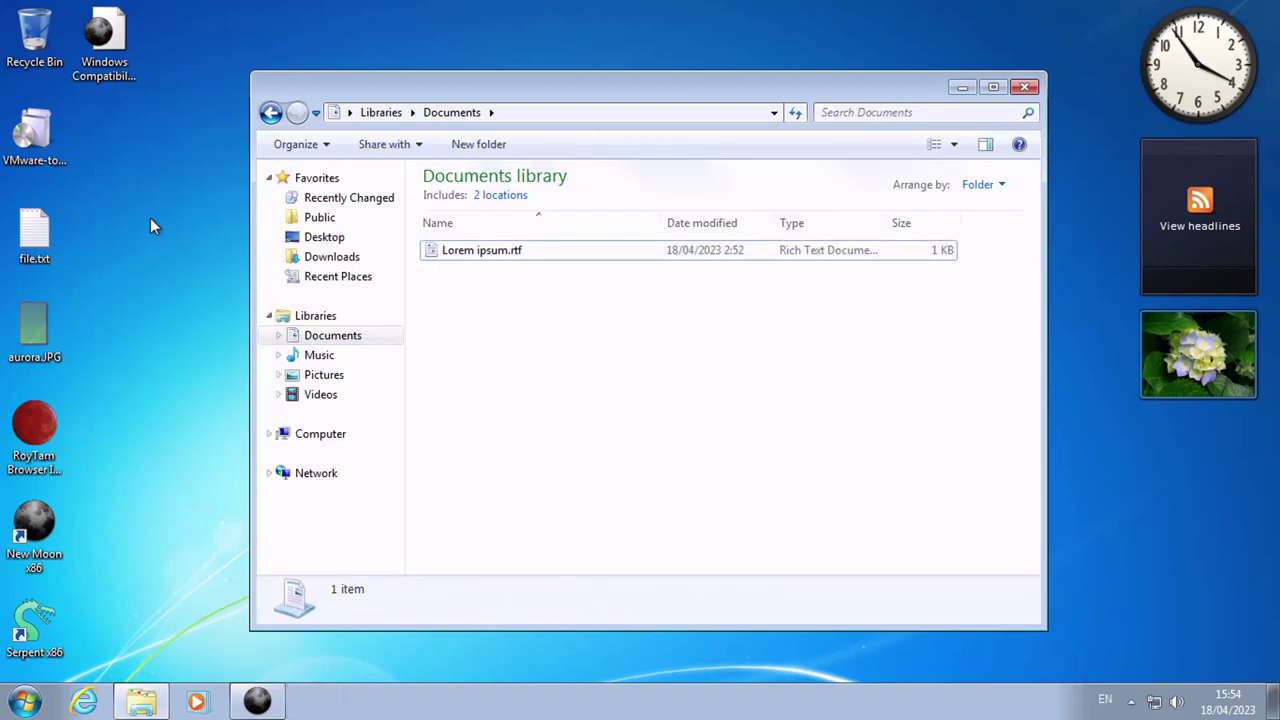
Open file.txt from the desktop in Notepad, check its View menu, then close it.
double_click(34, 232)
key("alt+v")
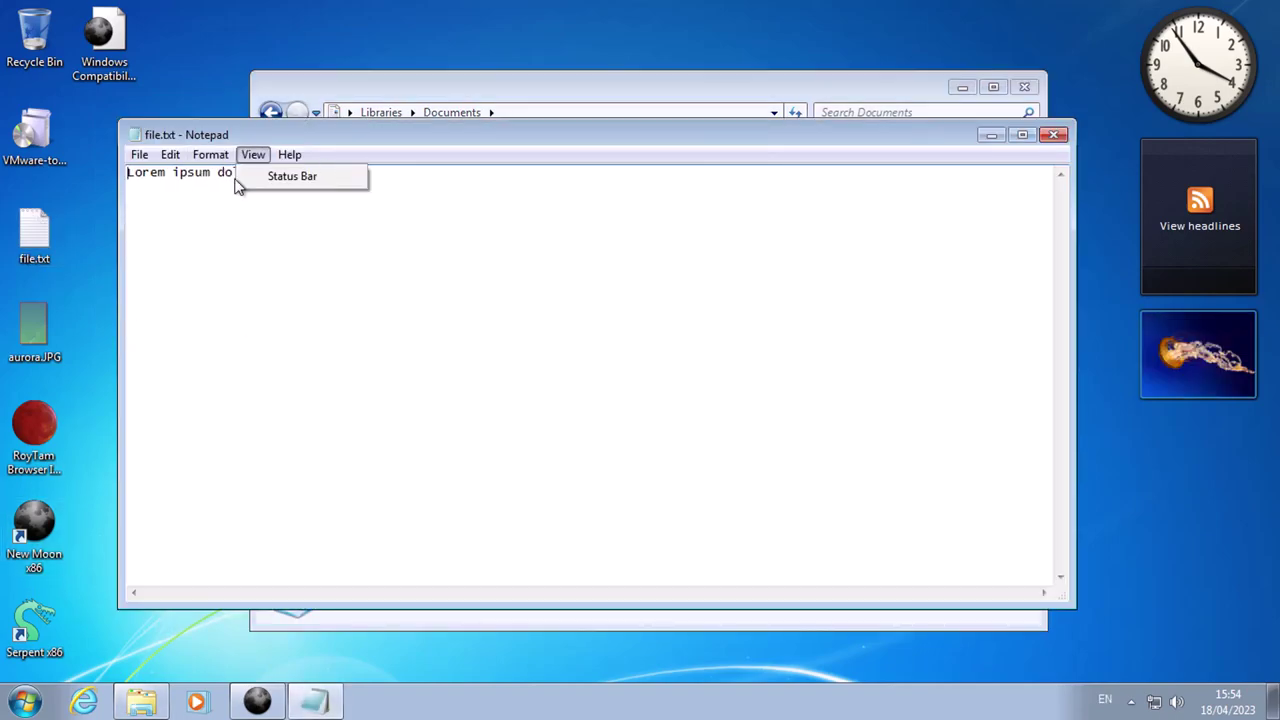
key("Escape")
left_click(1052, 135)
Review the View tab settings in Folder and search options, then close it.
left_click(298, 144)
left_click(350, 330)
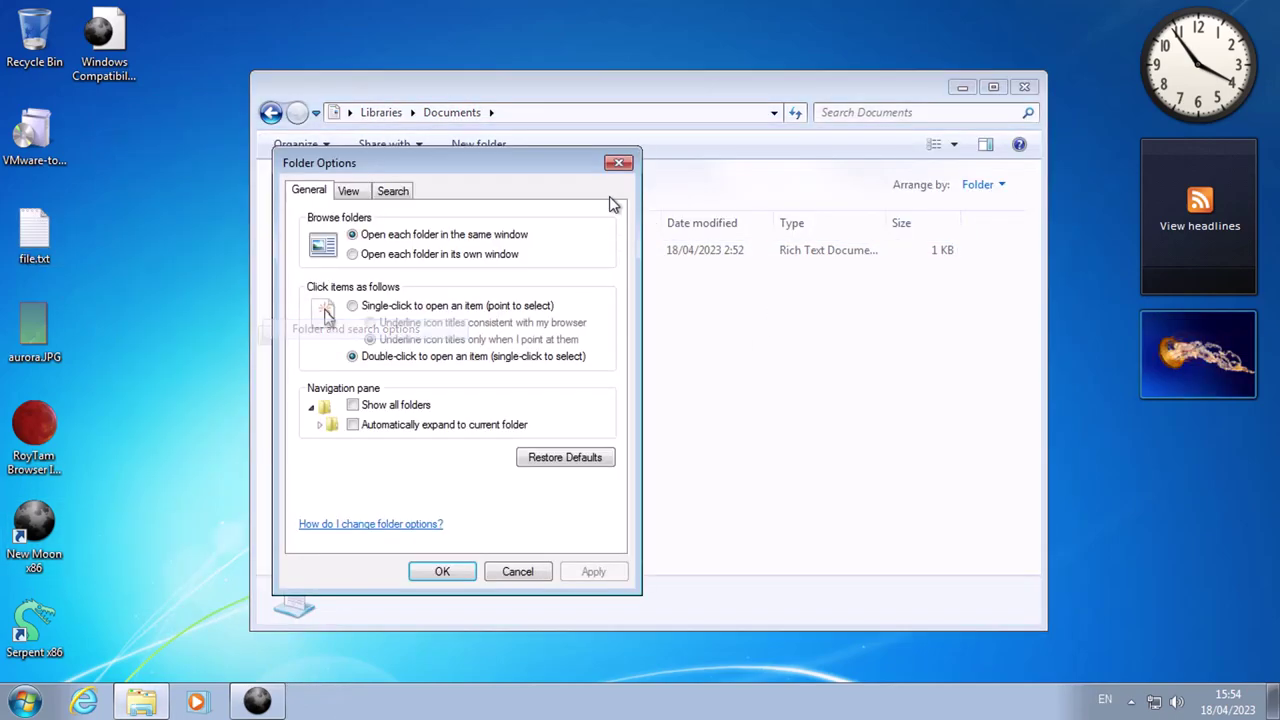
left_click(341, 195)
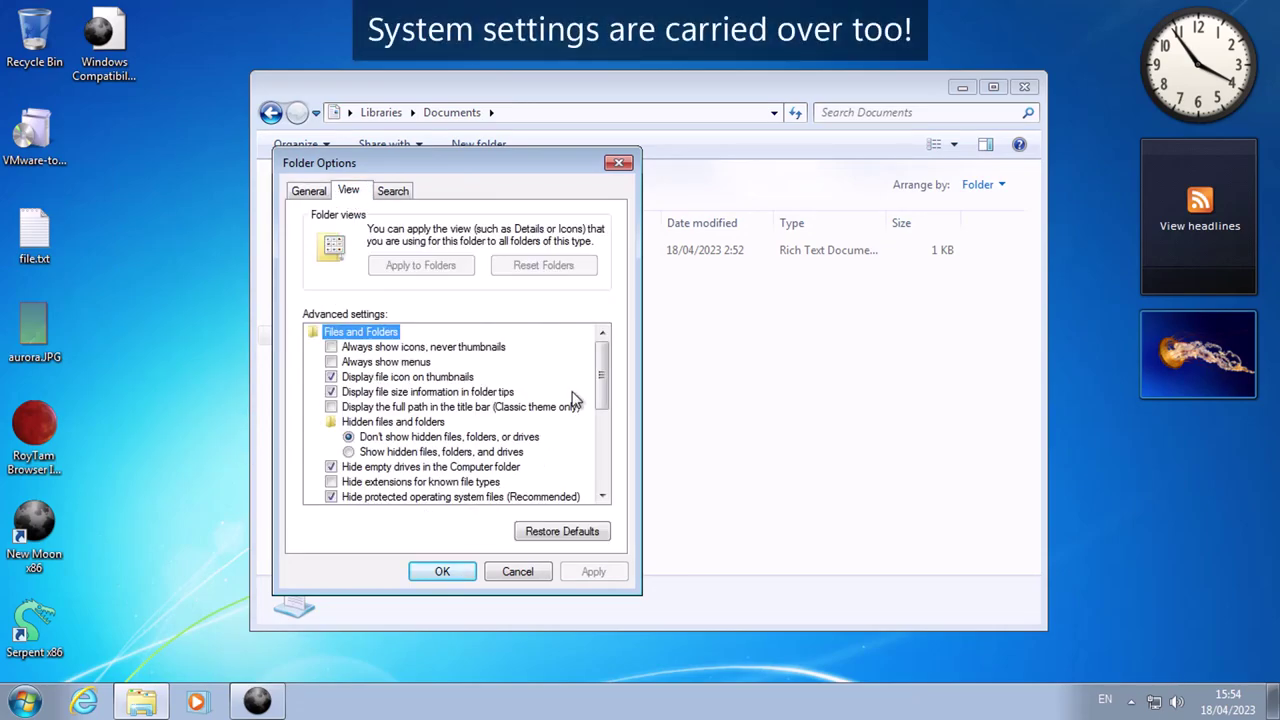
left_click_drag(600, 412, 611, 318)
left_click(617, 163)
Browse the Music library, Recently Changed and Public folders, ending back at Computer.
left_click(270, 112)
left_click(349, 197)
left_click(320, 217)
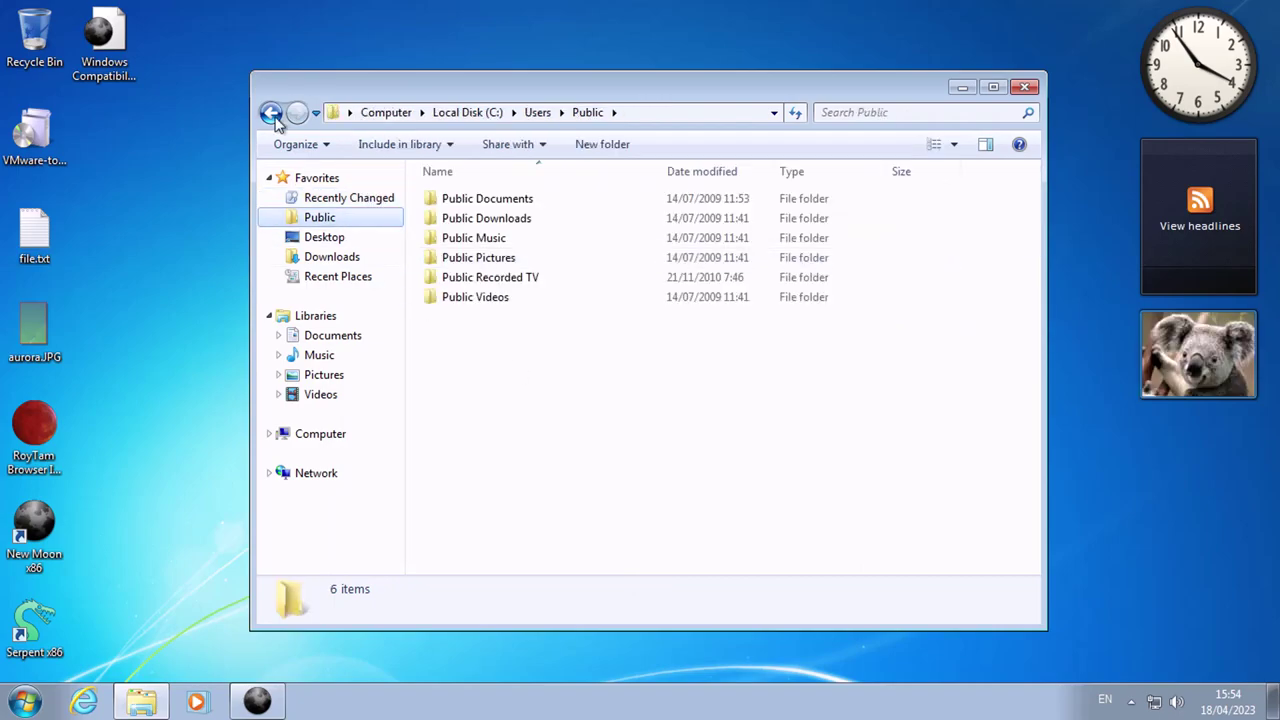
left_click(319, 355)
left_click(320, 433)
Close Explorer, open Personalization to check the Windows 7 Aero theme, then close it.
left_click(1024, 87)
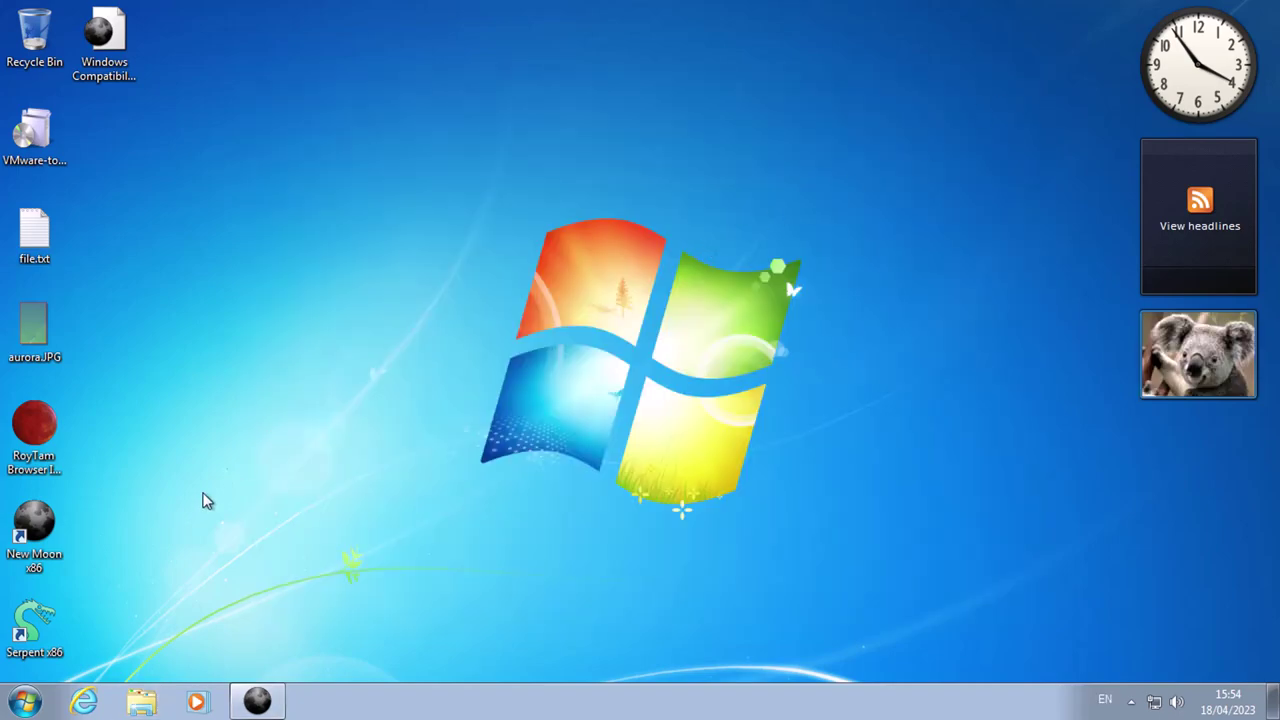
left_click(29, 695)
left_click(295, 360)
left_click(262, 705)
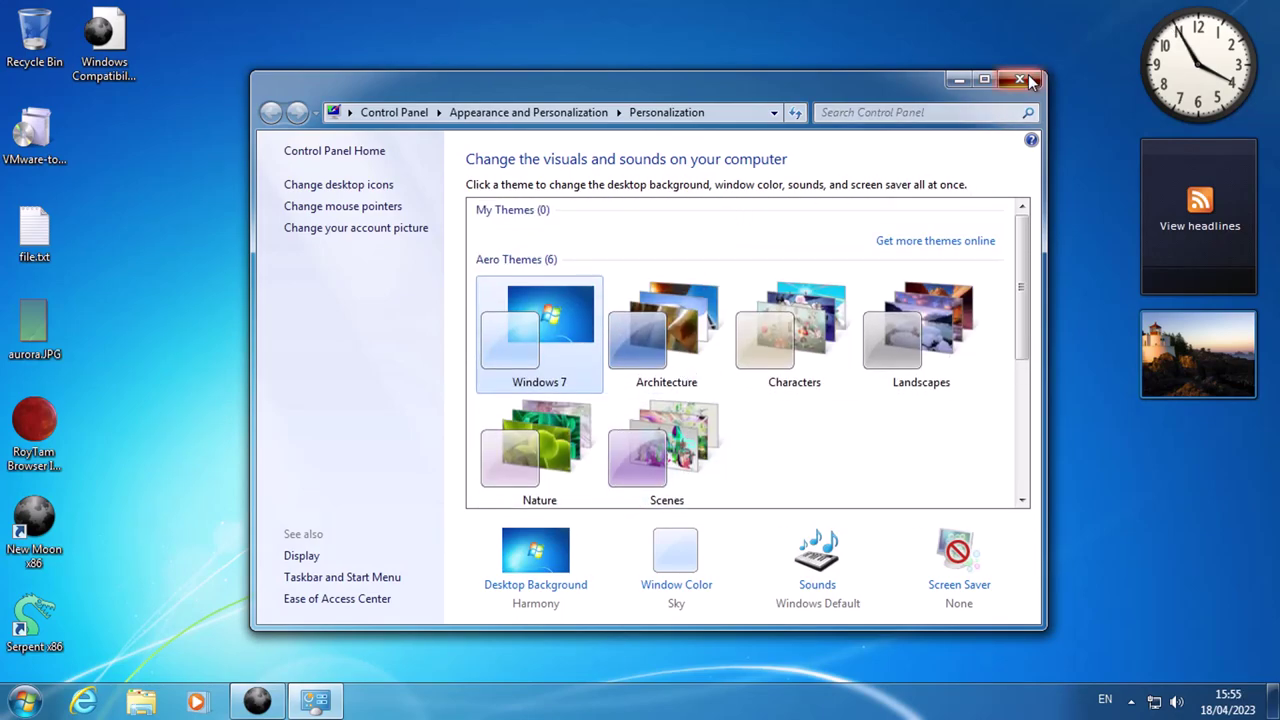
left_click(1028, 80)
Check About New Moon, which reports version 28.10.6a1 (32-bit), then dismiss it.
left_click(60, 12)
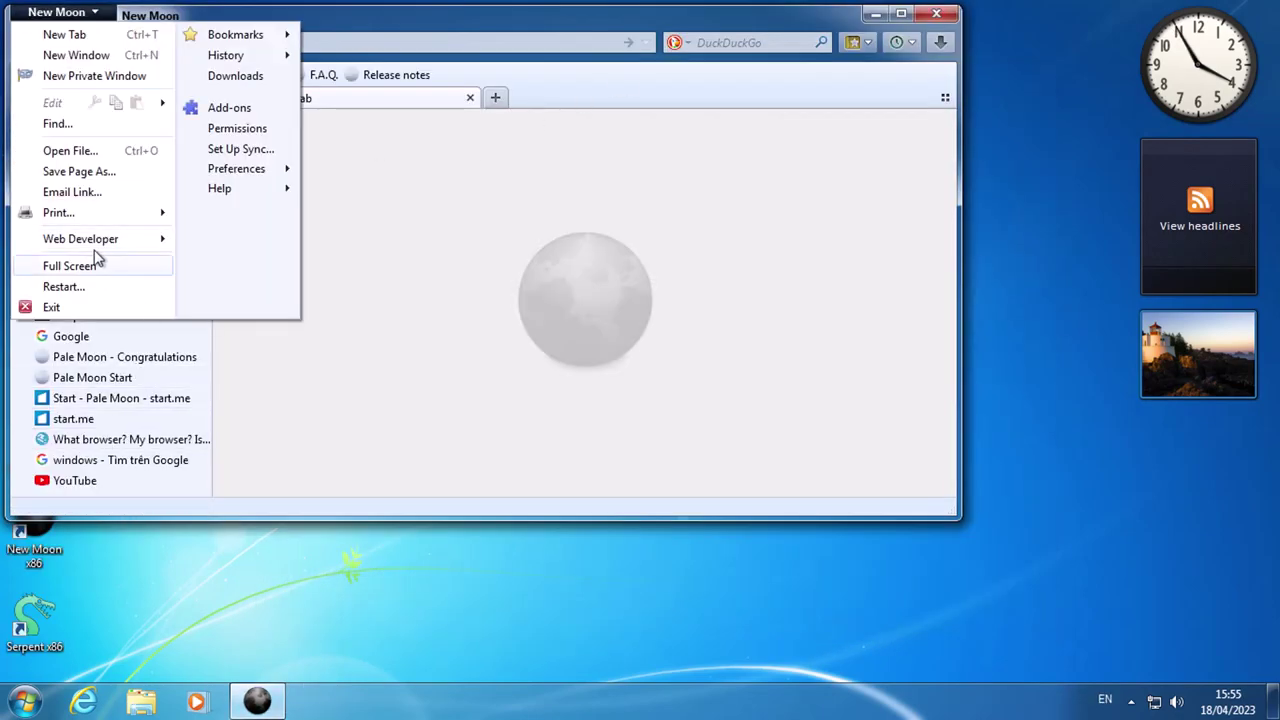
mouse_move(240, 188)
left_click(380, 307)
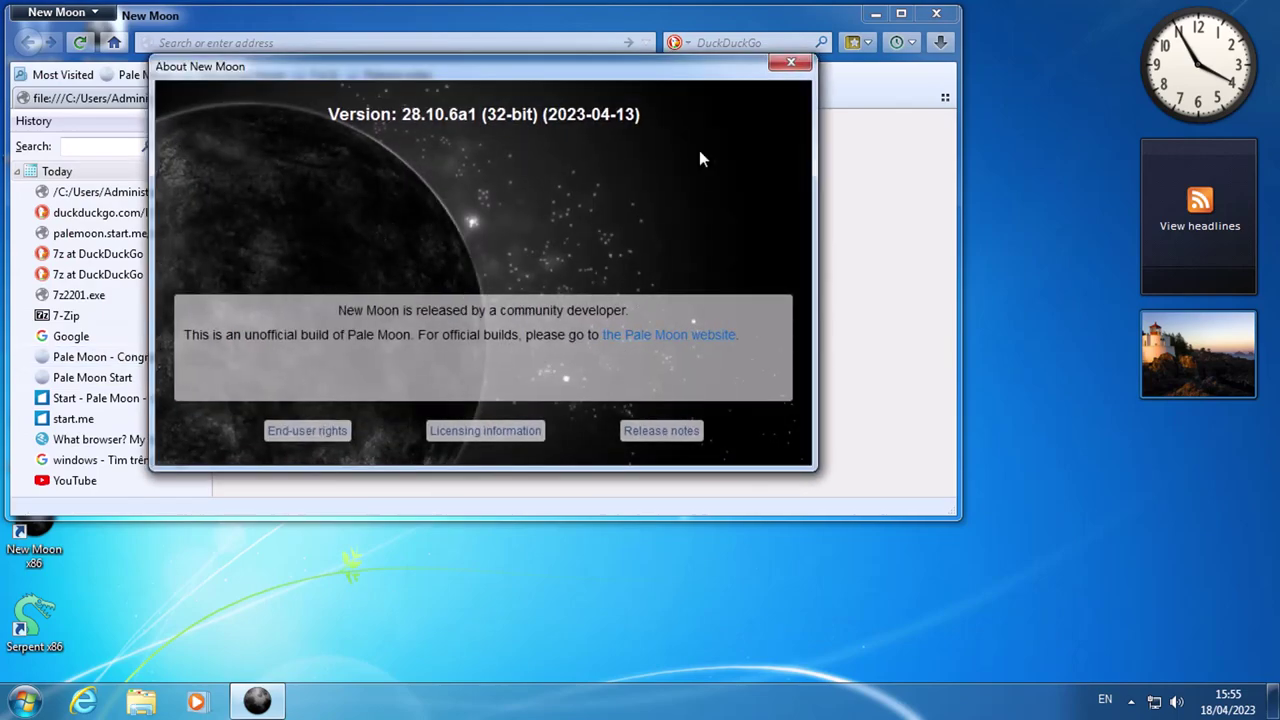
left_click(791, 66)
Close New Moon along with both of its open tabs.
left_click(930, 16)
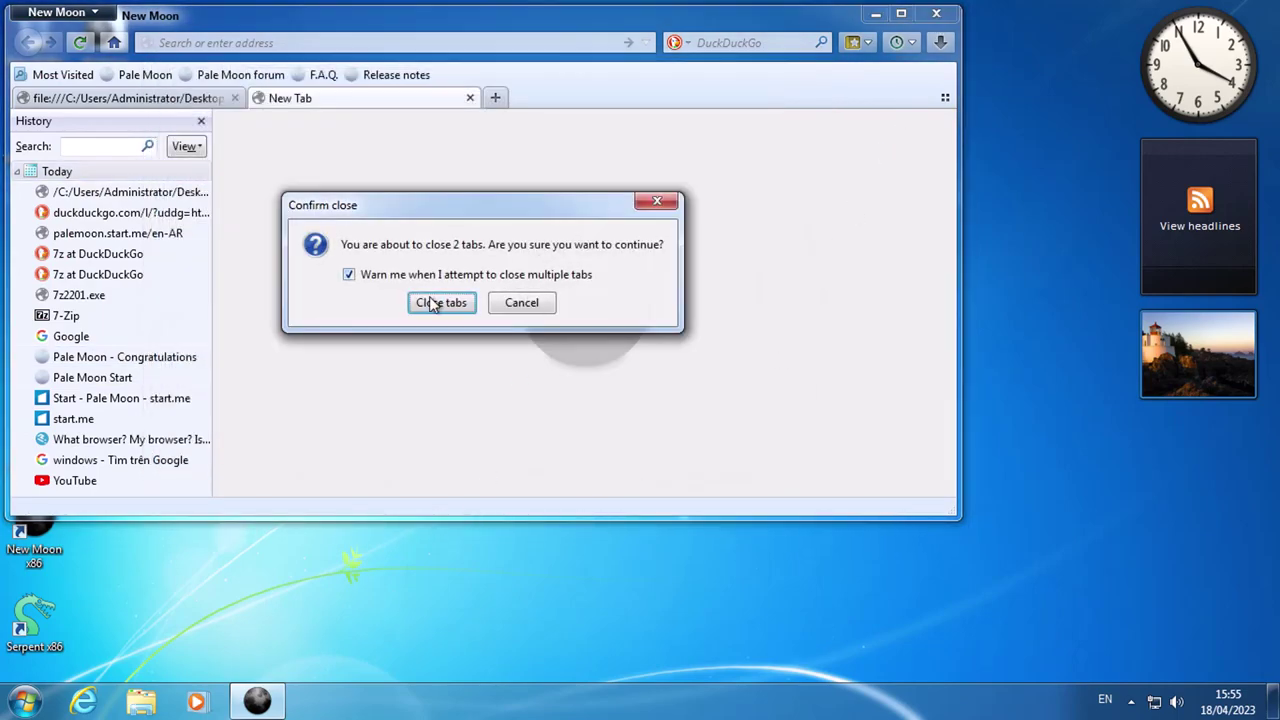
left_click(437, 300)
left_click(24, 702)
Expand Accessories, Tablet PC, System Tools and Ease of Access, then launch System Information.
left_click(20, 622)
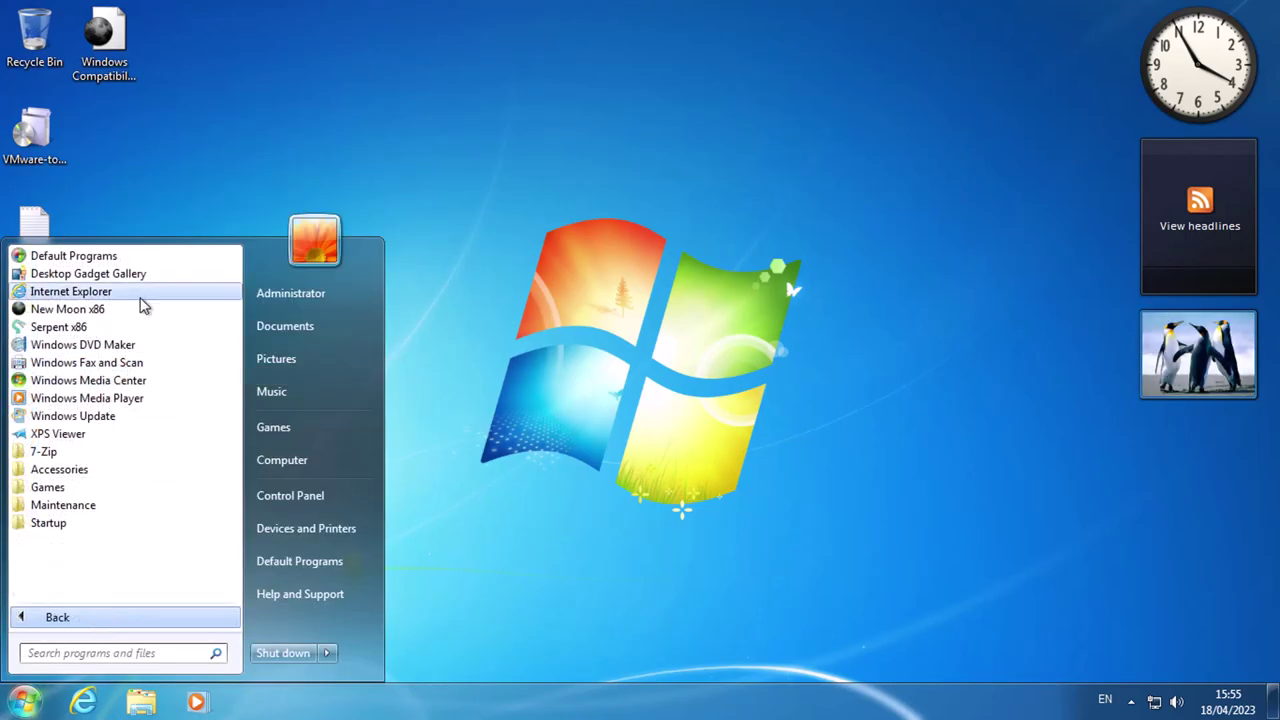
left_click(108, 466)
scroll(145, 520, "down", 1)
left_click(130, 520)
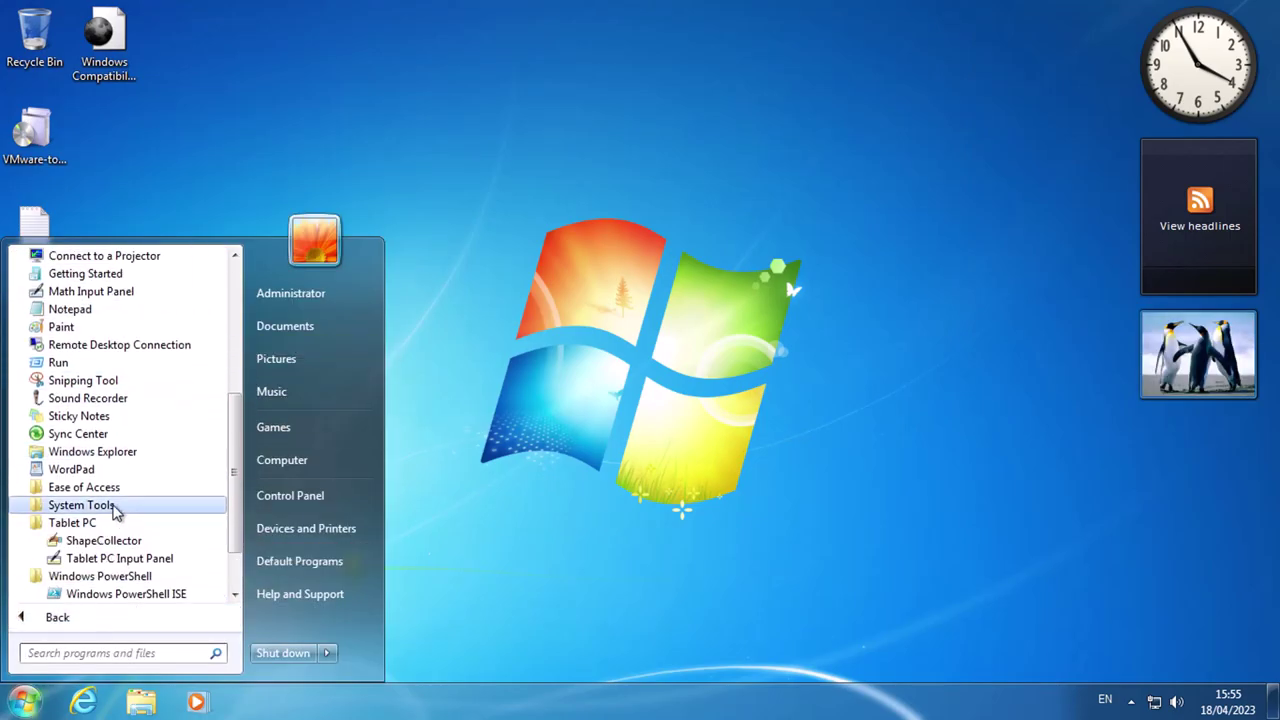
left_click(114, 502)
left_click(95, 345)
scroll(115, 440, "up", 4)
scroll(80, 506, "down", 7)
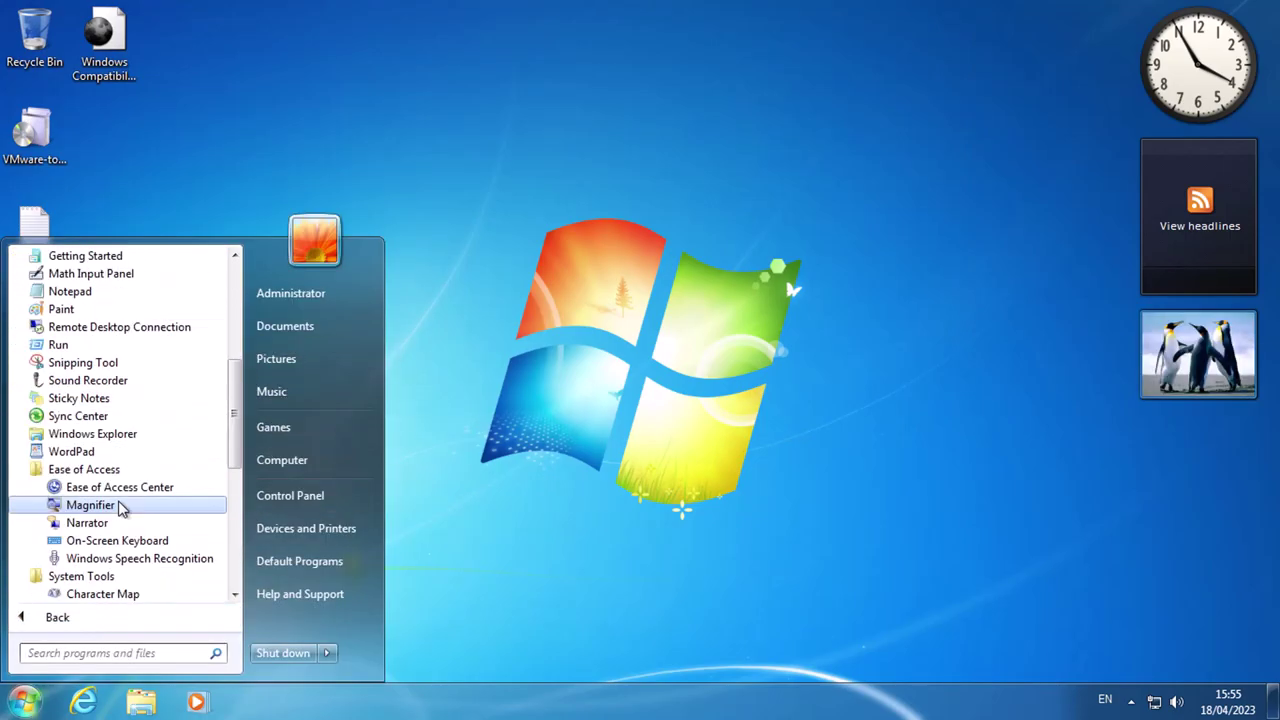
left_click(115, 416)
Open Computer's system Properties, check OS Manufacturer in System Information, then close System Information.
right_click(320, 460)
left_click(380, 694)
scroll(497, 447, "down", 3)
scroll(497, 447, "up", 3)
left_click(110, 109)
left_click(1115, 191)
key("alt+F4")
Maximize the System window, run winver to view About Windows, then close it.
key("super+Up")
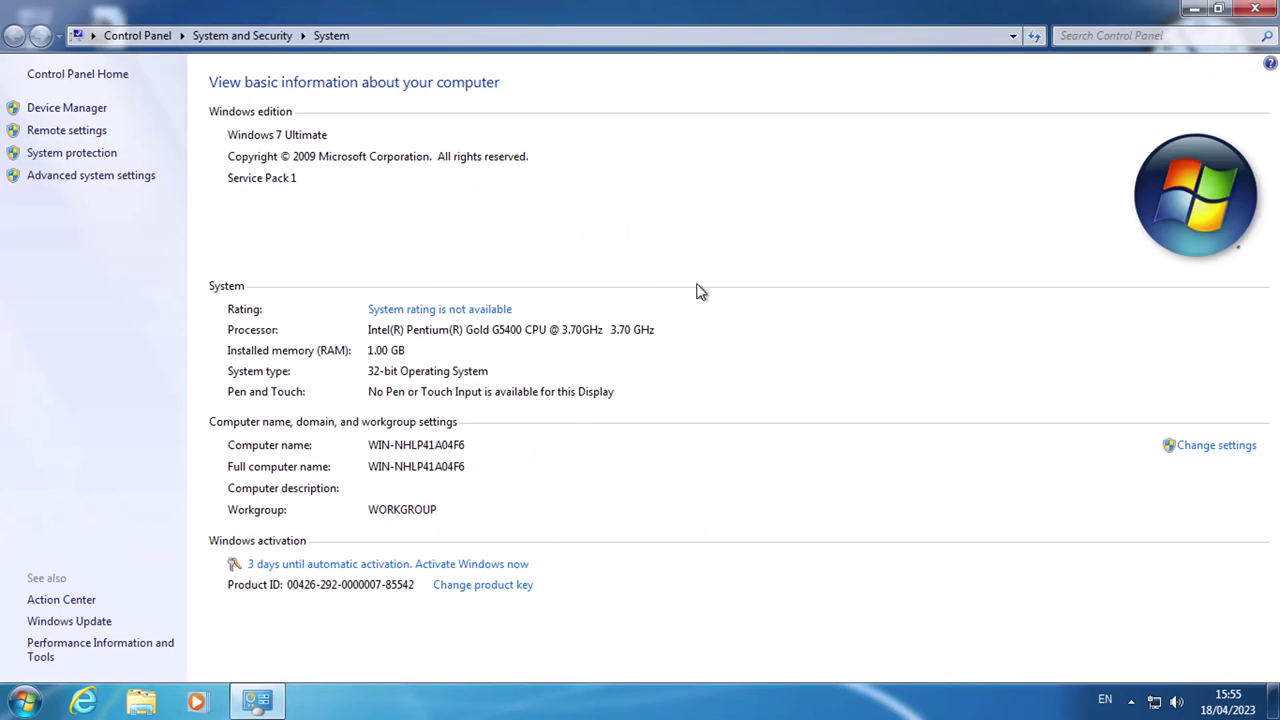
key("super+r")
key("Return")
left_click_drag(690, 12, 865, 106)
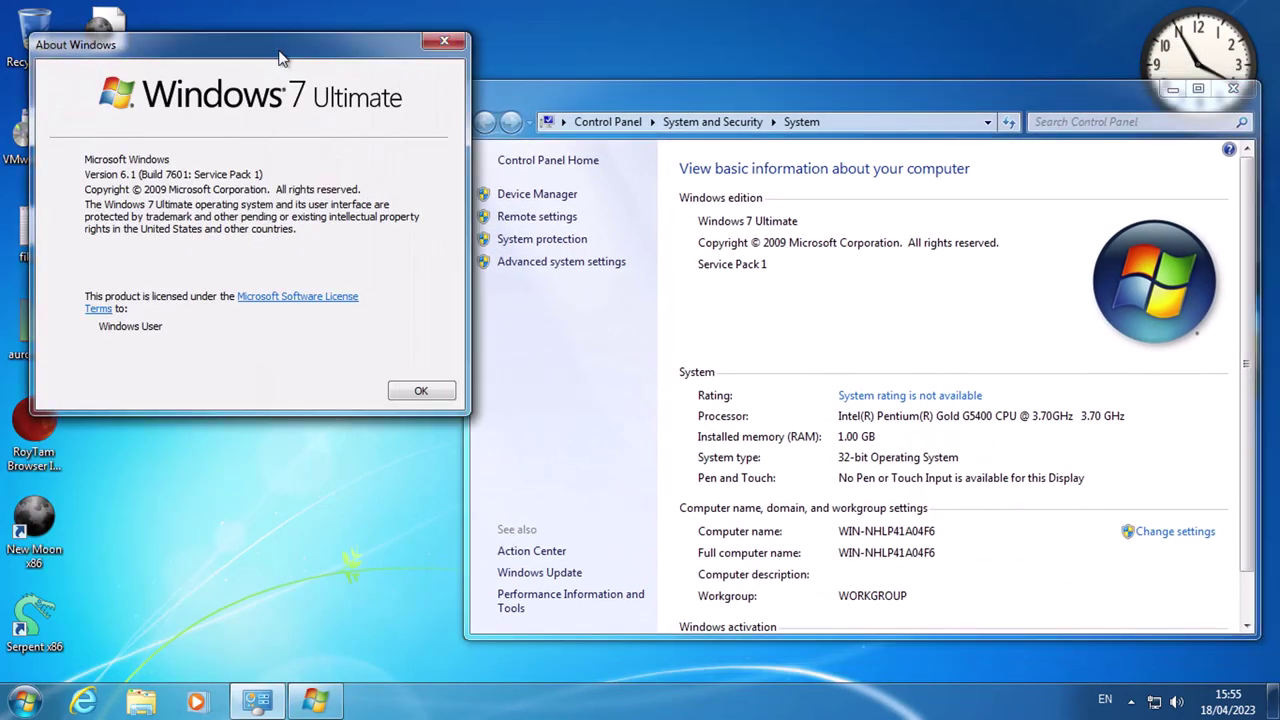
left_click_drag(1043, 108, 1049, 128)
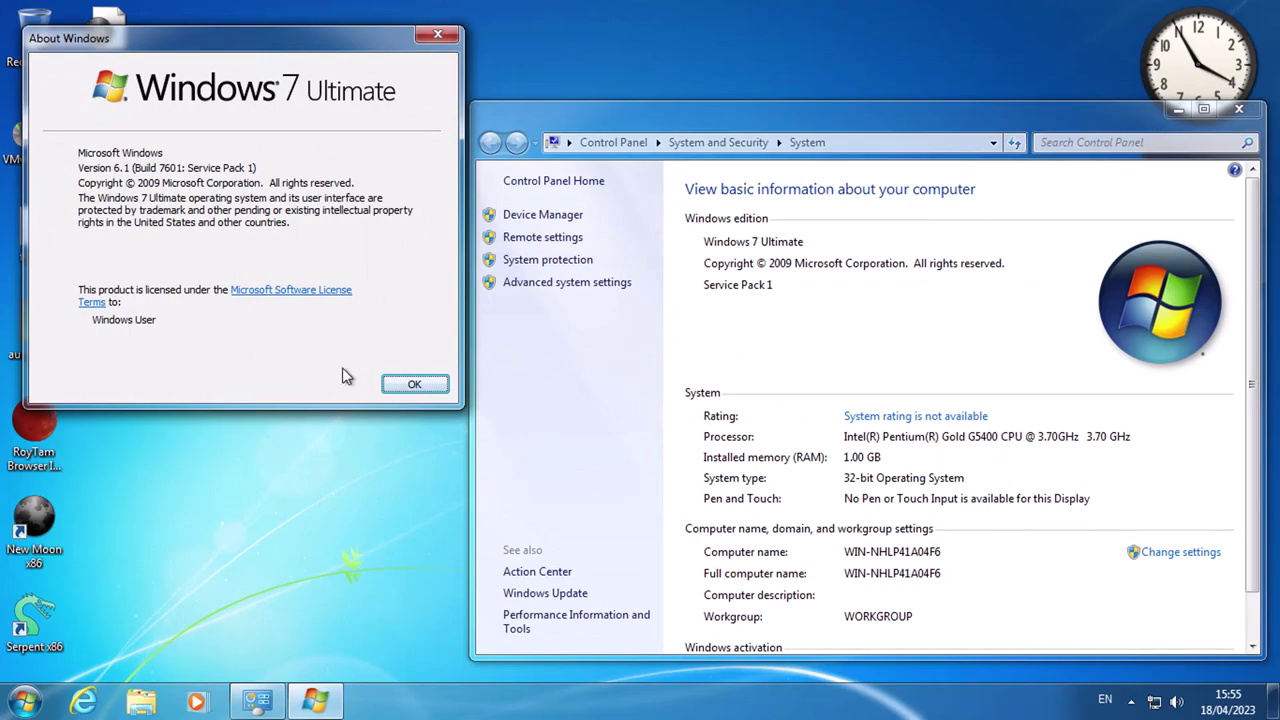
left_click(416, 382)
left_click_drag(697, 118, 456, 82)
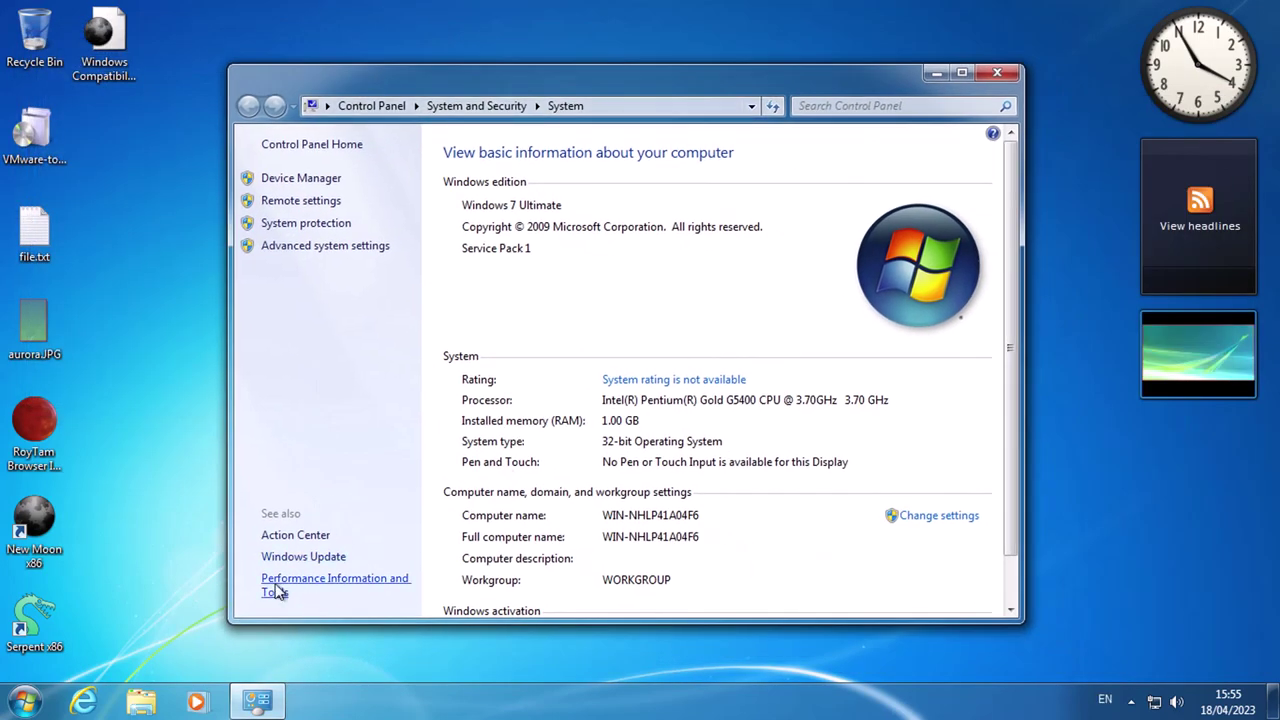
Switch Control Panel to Large icons, check Taskbar and Start Menu settings, then view installed updates.
left_click(350, 580)
left_click(310, 146)
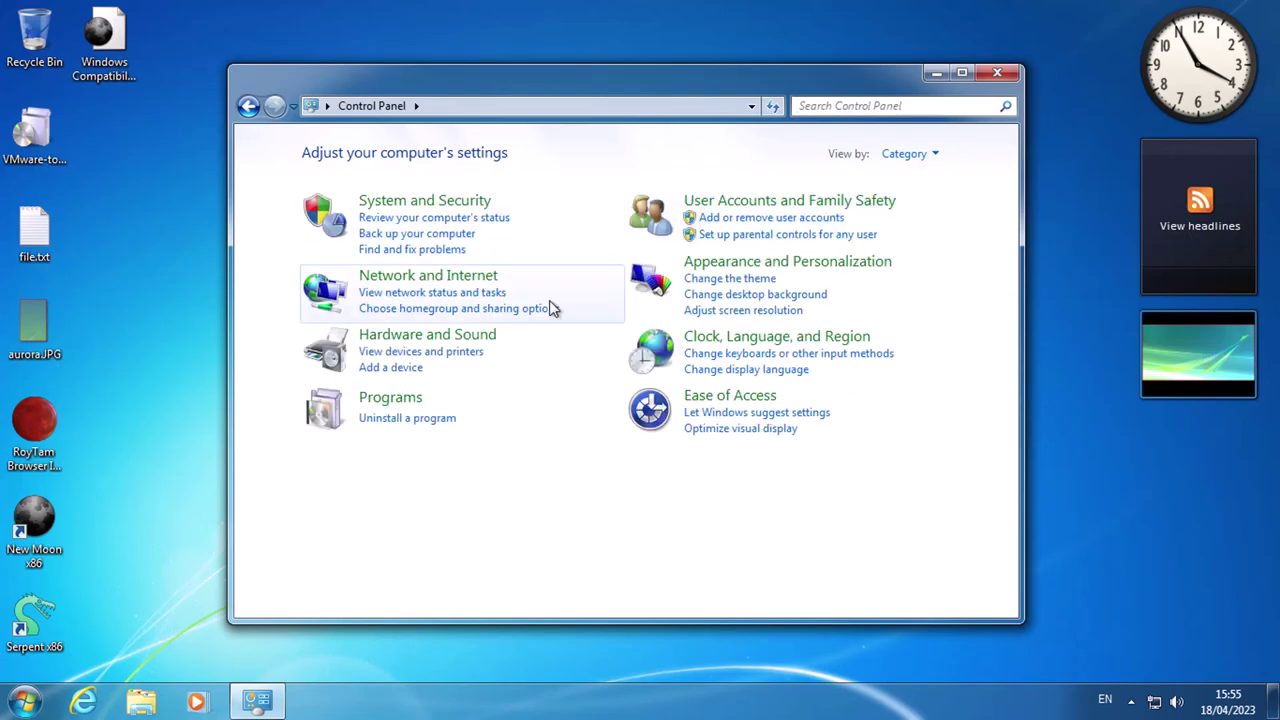
left_click(908, 152)
left_click(914, 209)
scroll(655, 494, "down", 3)
scroll(650, 494, "down", 3)
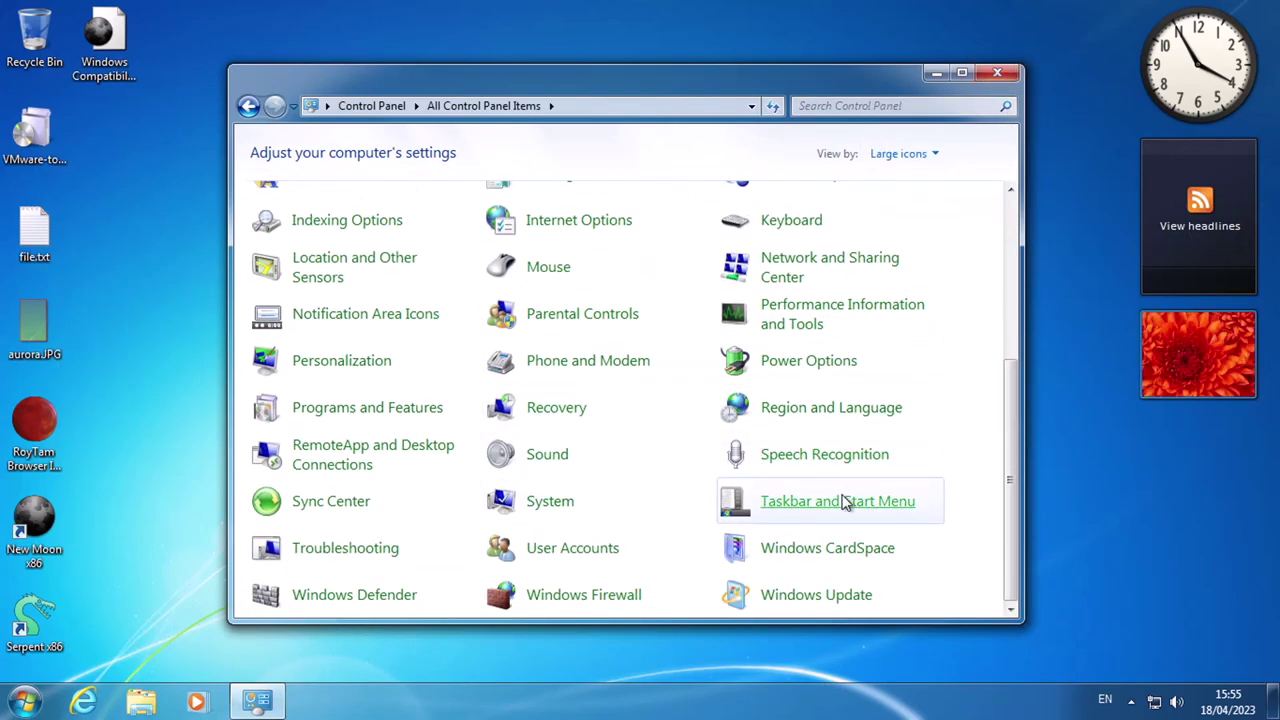
left_click(846, 503)
left_click(91, 291)
left_click(360, 258)
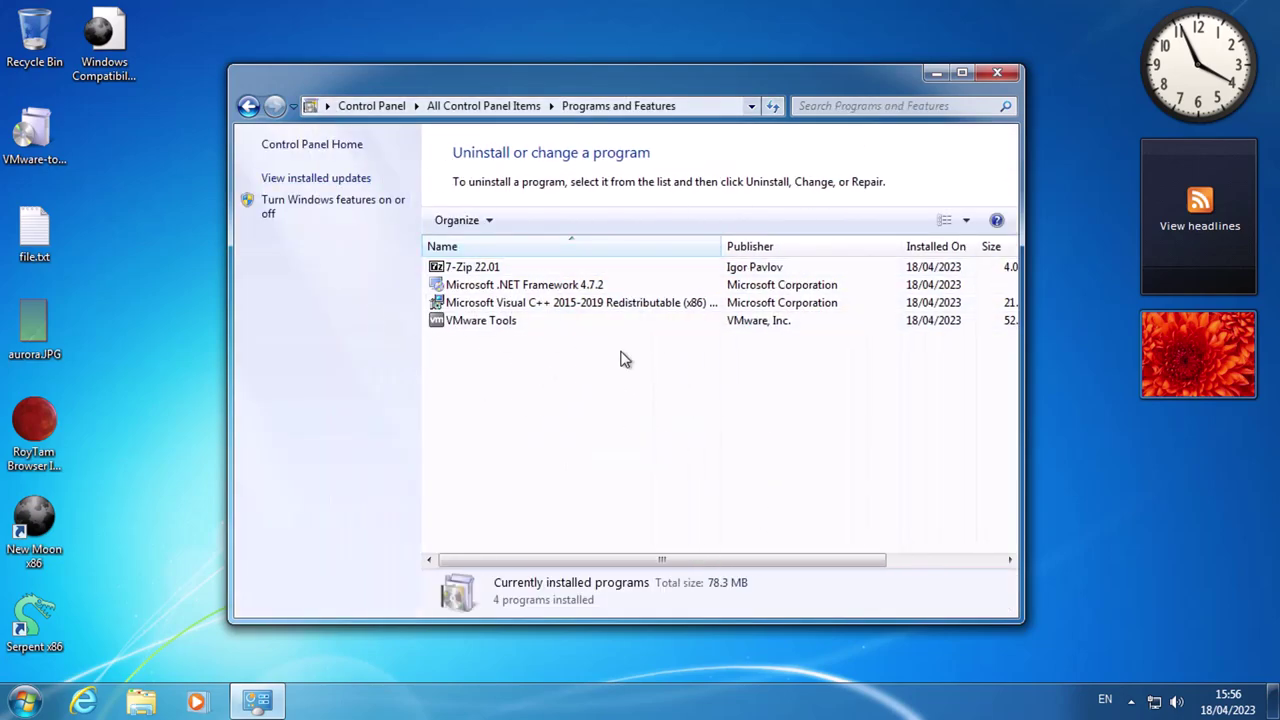
left_click(278, 180)
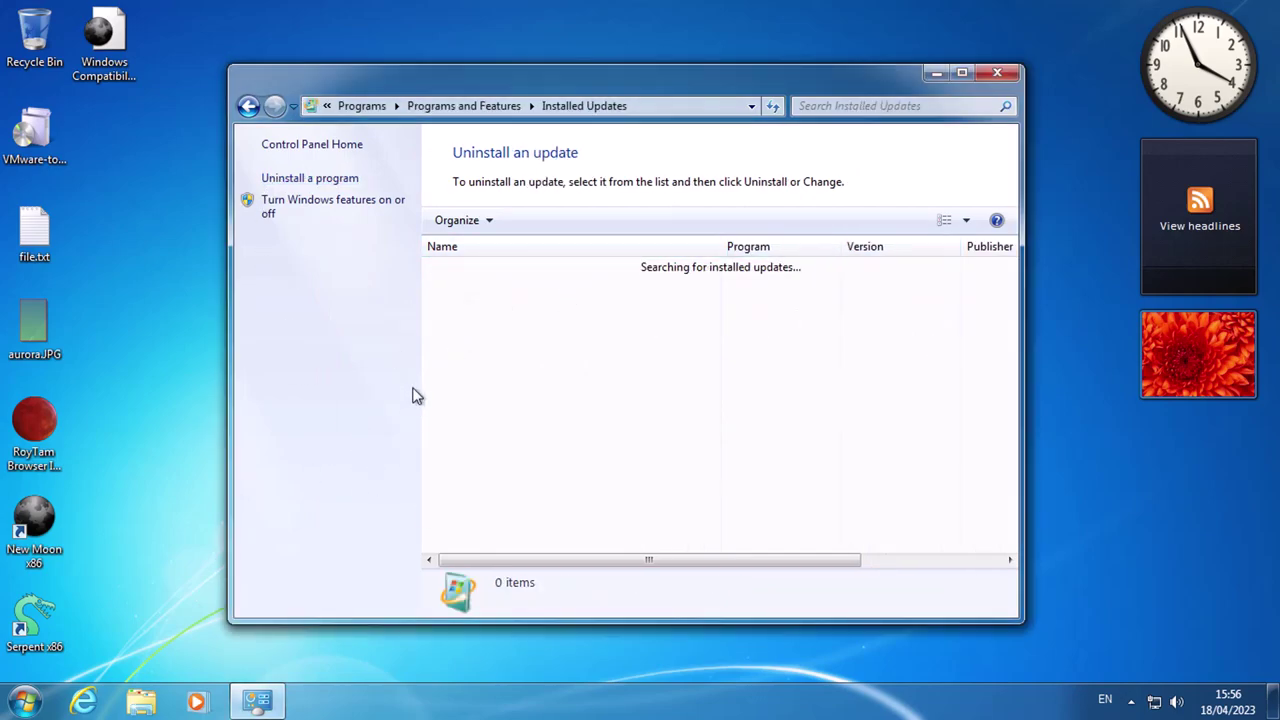
Run regedit and navigate to HKLM\SOFTWARE\Microsoft\Windows NT\CurrentVersion.
key("super+r")
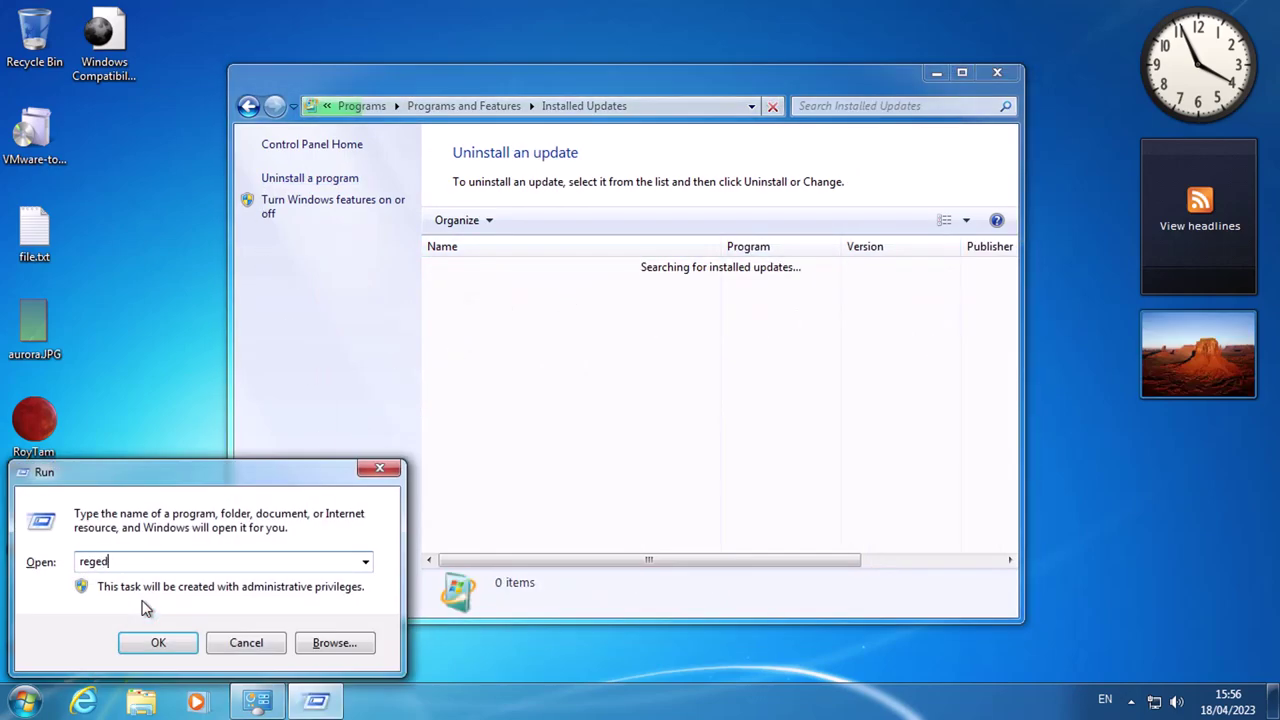
key("Return")
double_click(113, 132)
double_click(140, 229)
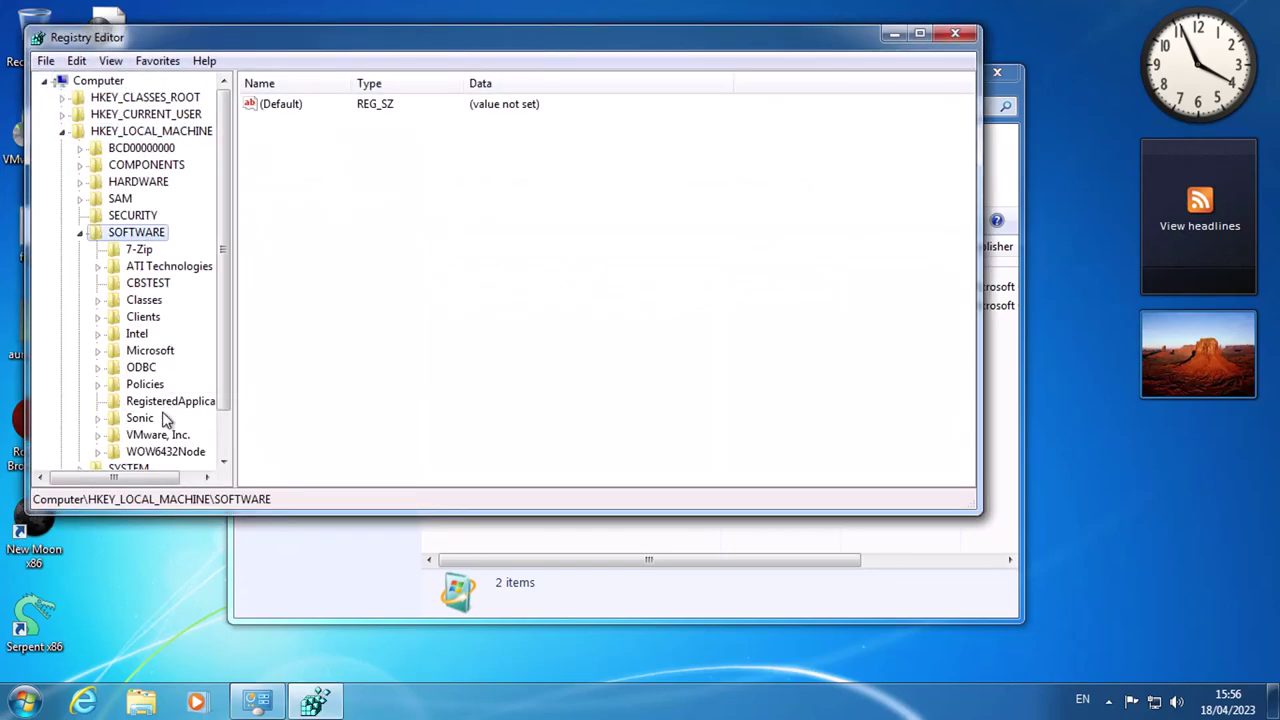
double_click(150, 349)
scroll(166, 378, "down", 20)
scroll(185, 397, "down", 3)
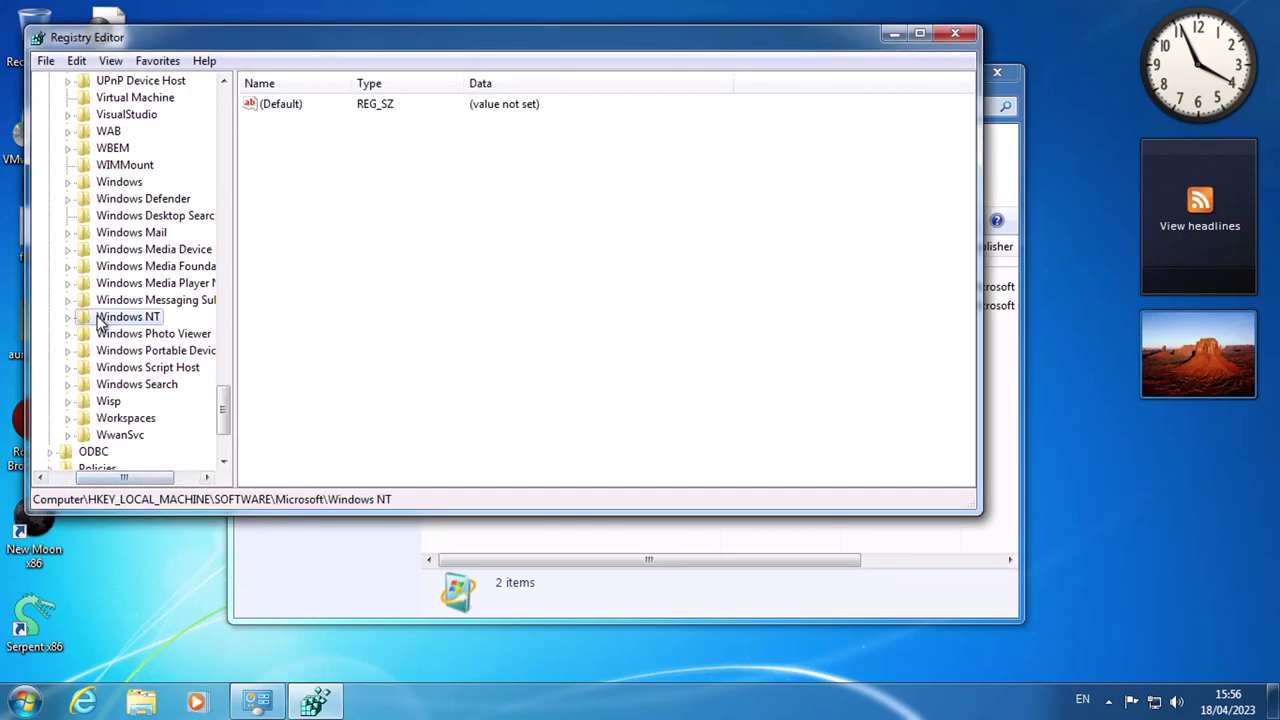
double_click(112, 317)
left_click(150, 333)
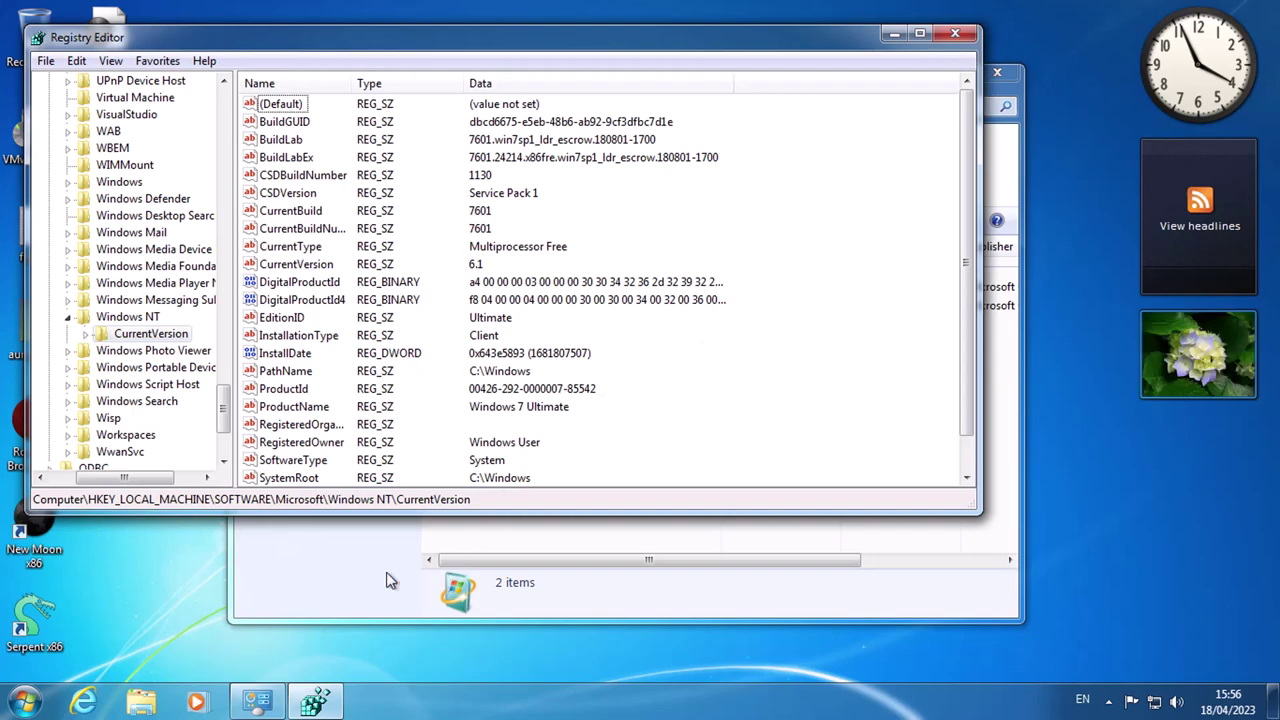
Return to Control Panel and go back to the Programs and Features list.
left_click(430, 590)
key("BackSpace")
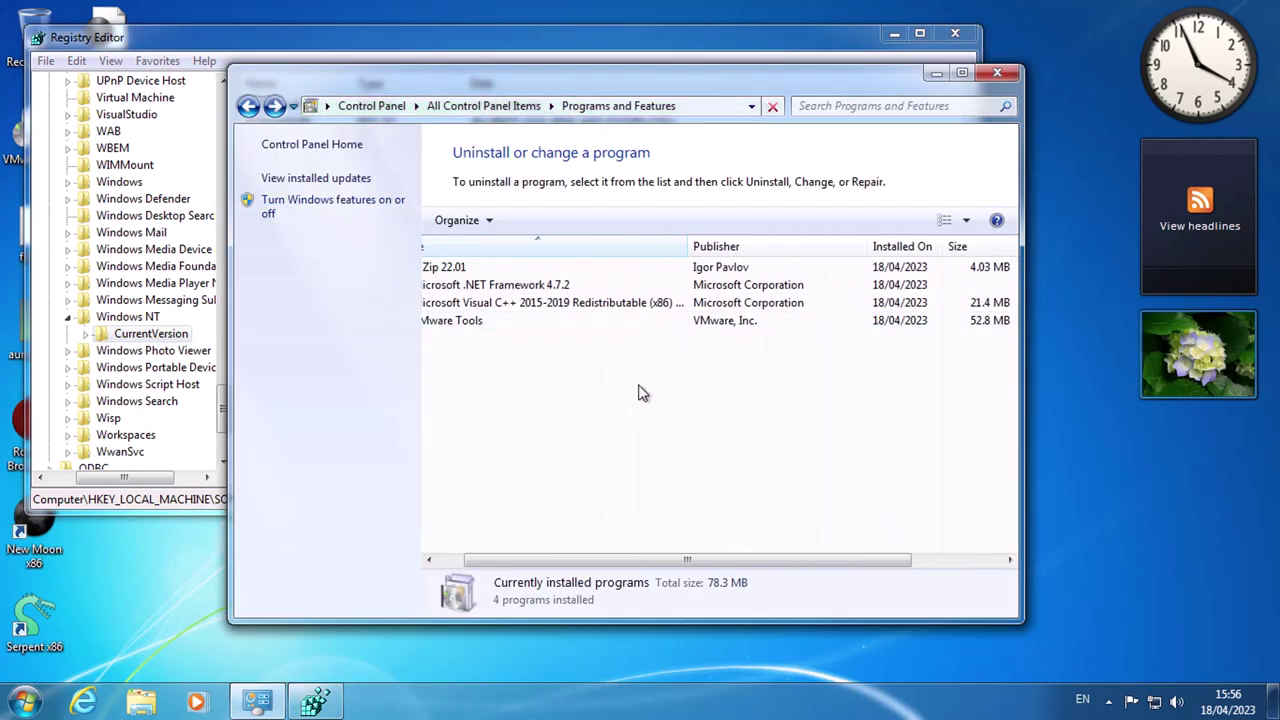
scroll(603, 346, "left", 2)
scroll(975, 330, "right", 4)
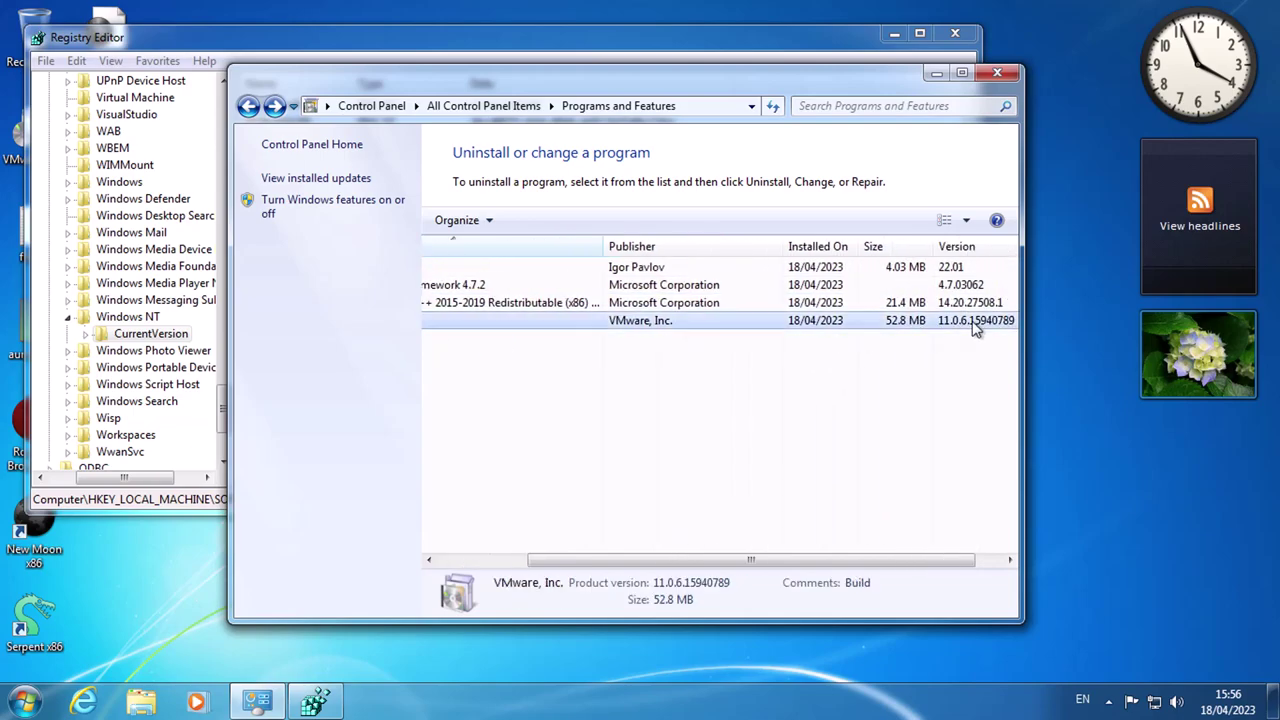
scroll(680, 391, "left", 3)
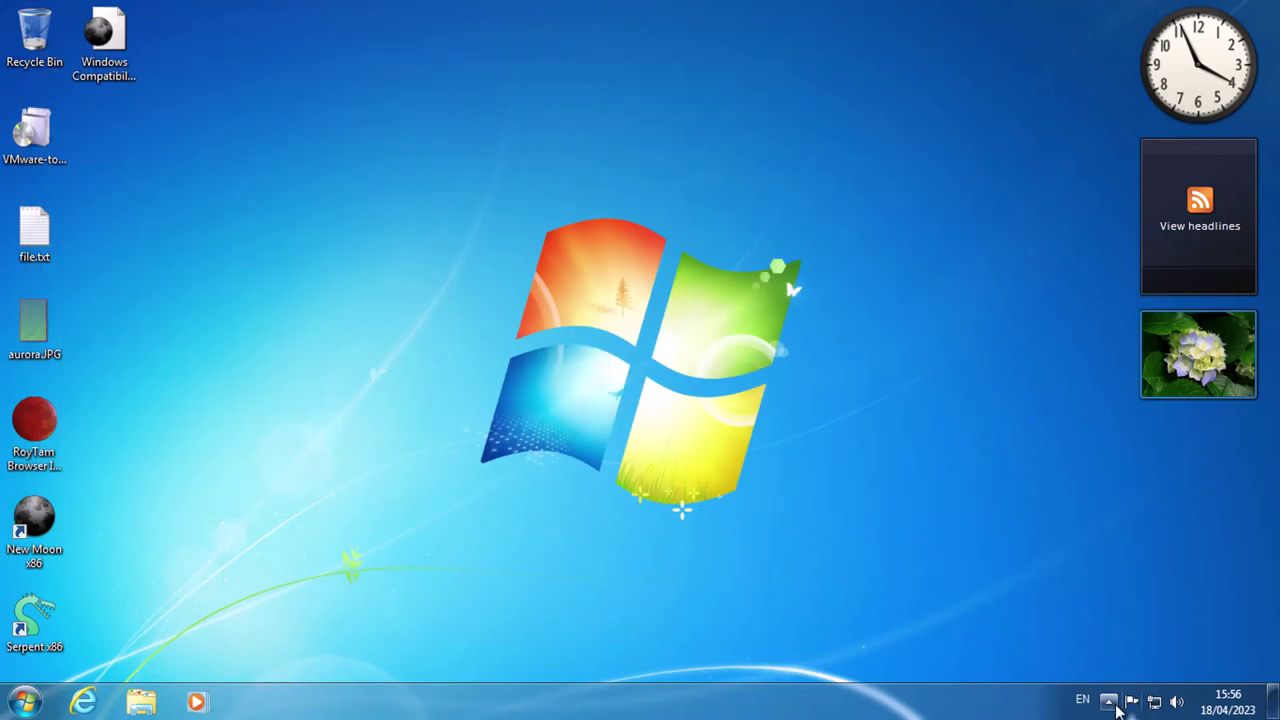
Open About VMware Tools from the notification area, then close it.
left_click(1108, 701)
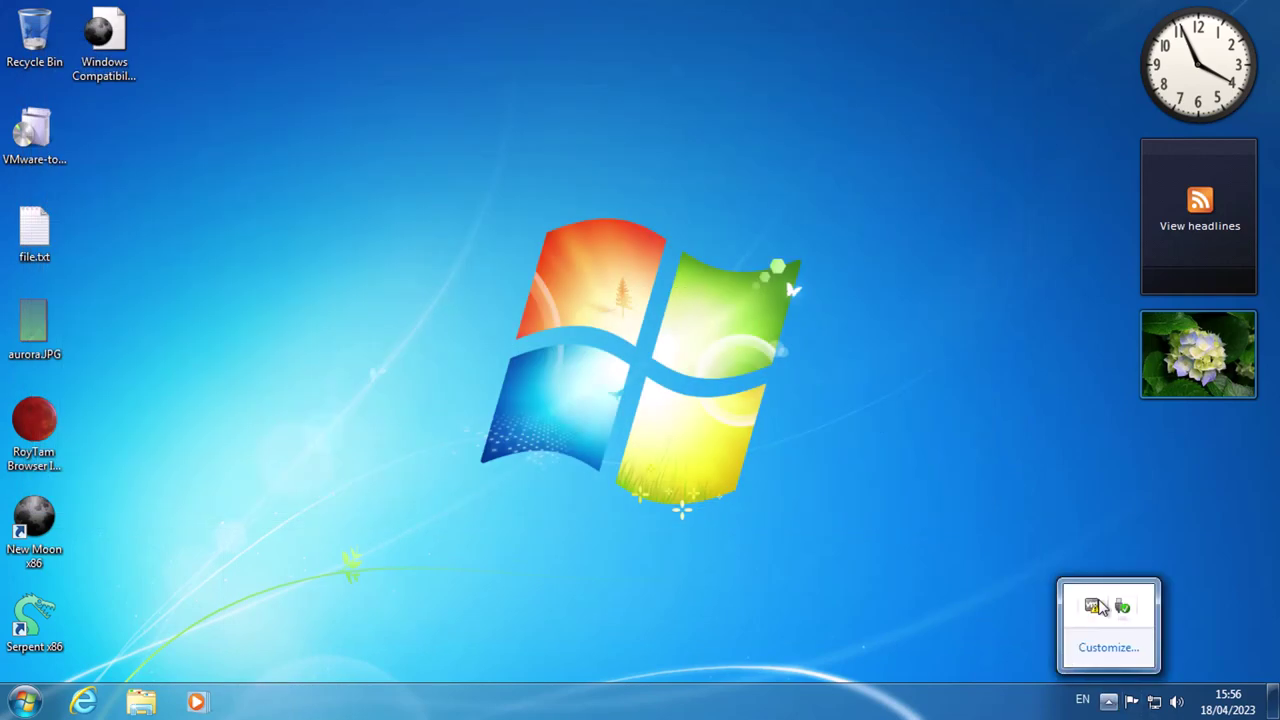
double_click(1095, 607)
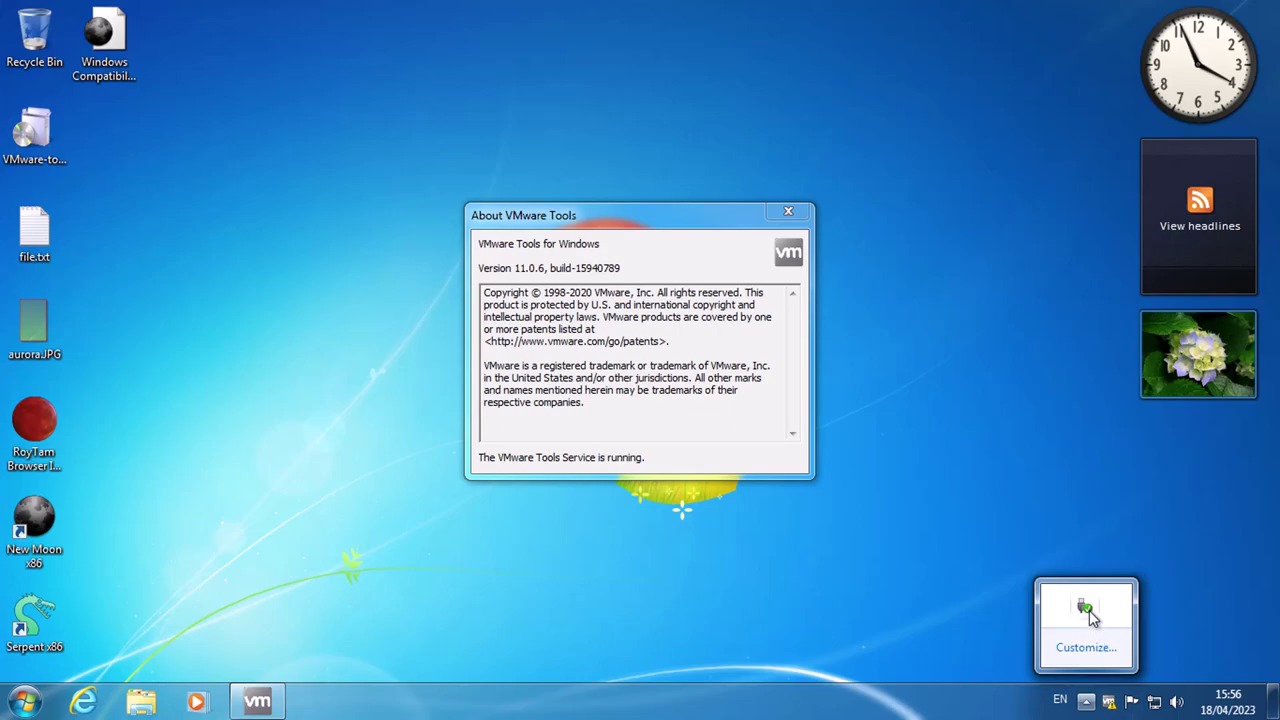
left_click(1086, 609)
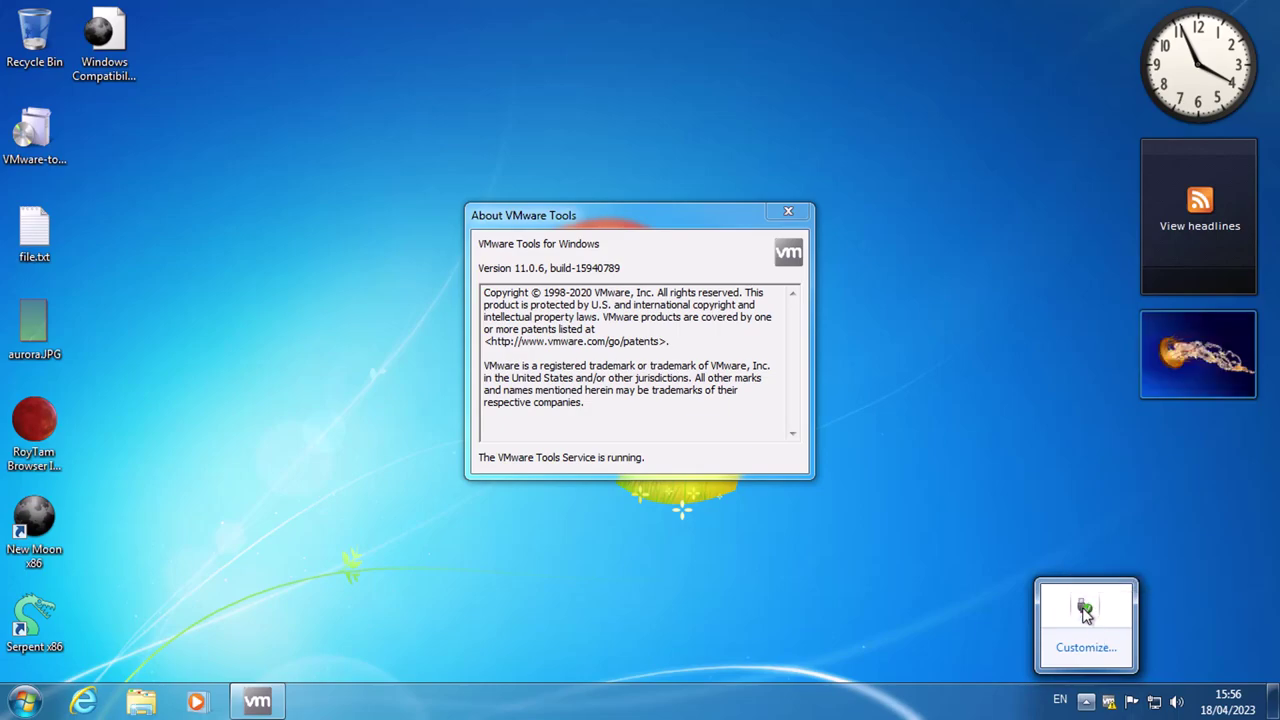
left_click(648, 314)
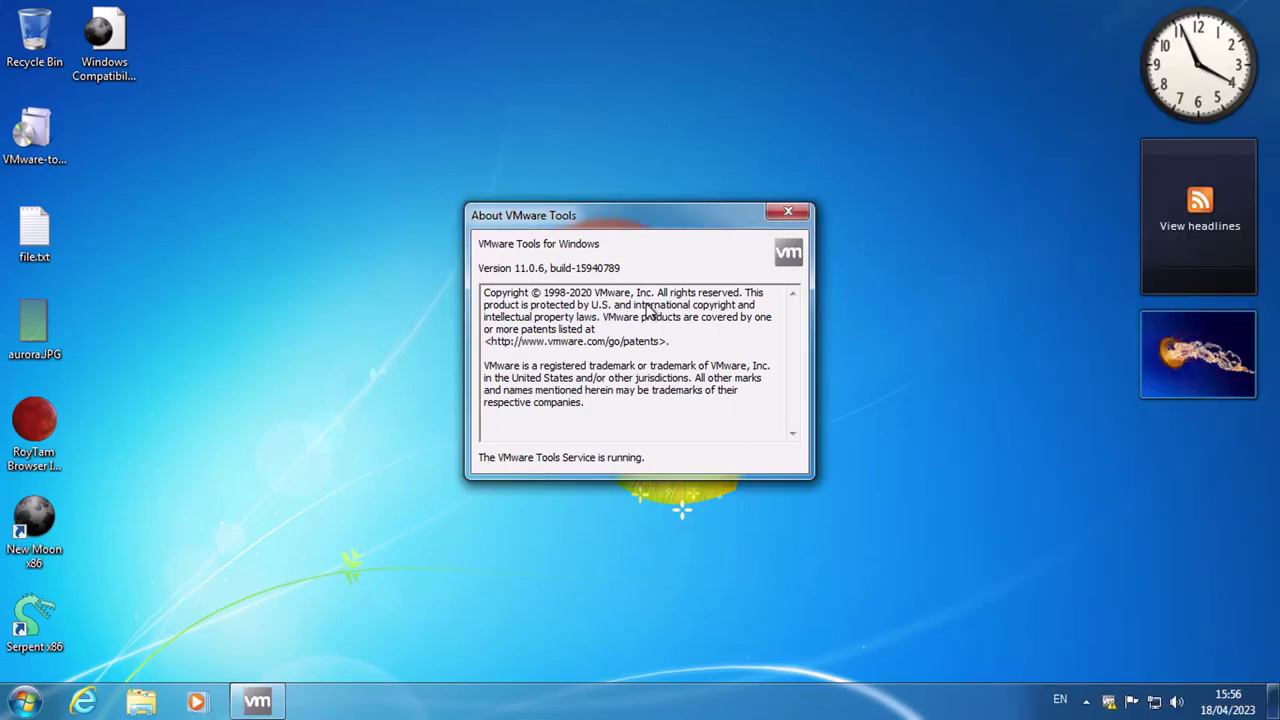
left_click(629, 330)
left_click(788, 211)
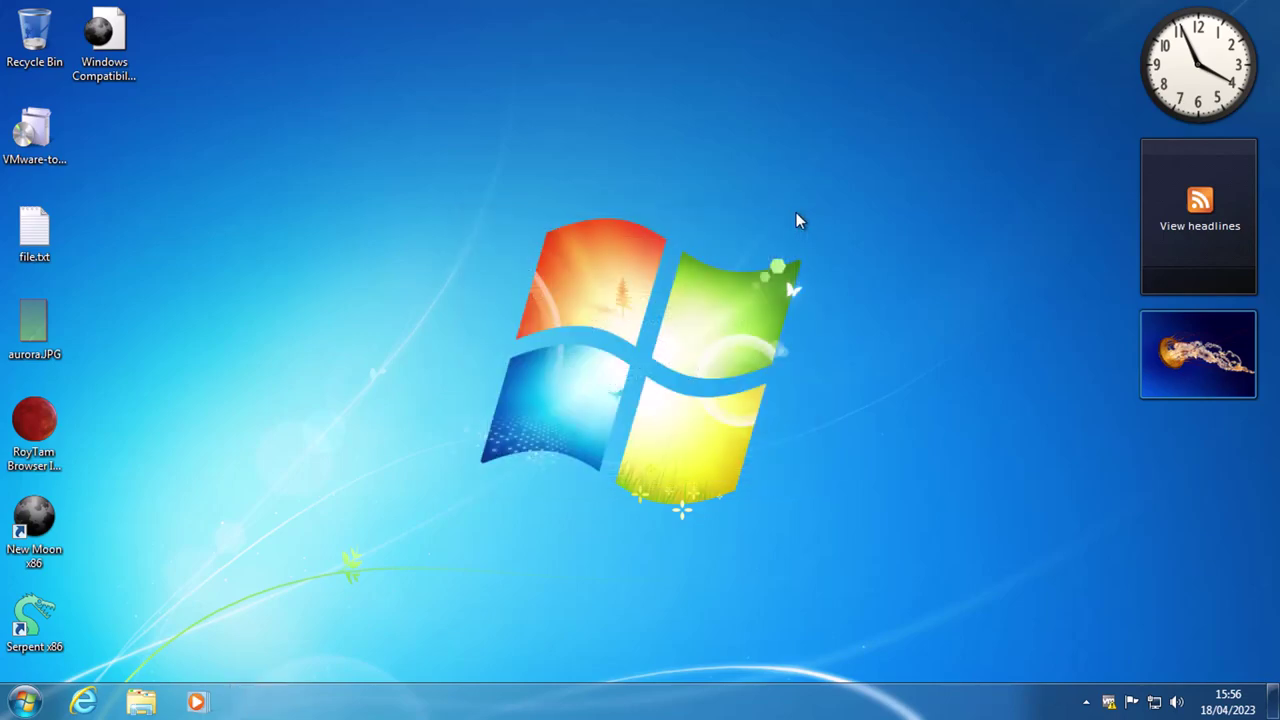
Open Capture.JPG from My Pictures in the photo viewer, then close it.
key("super")
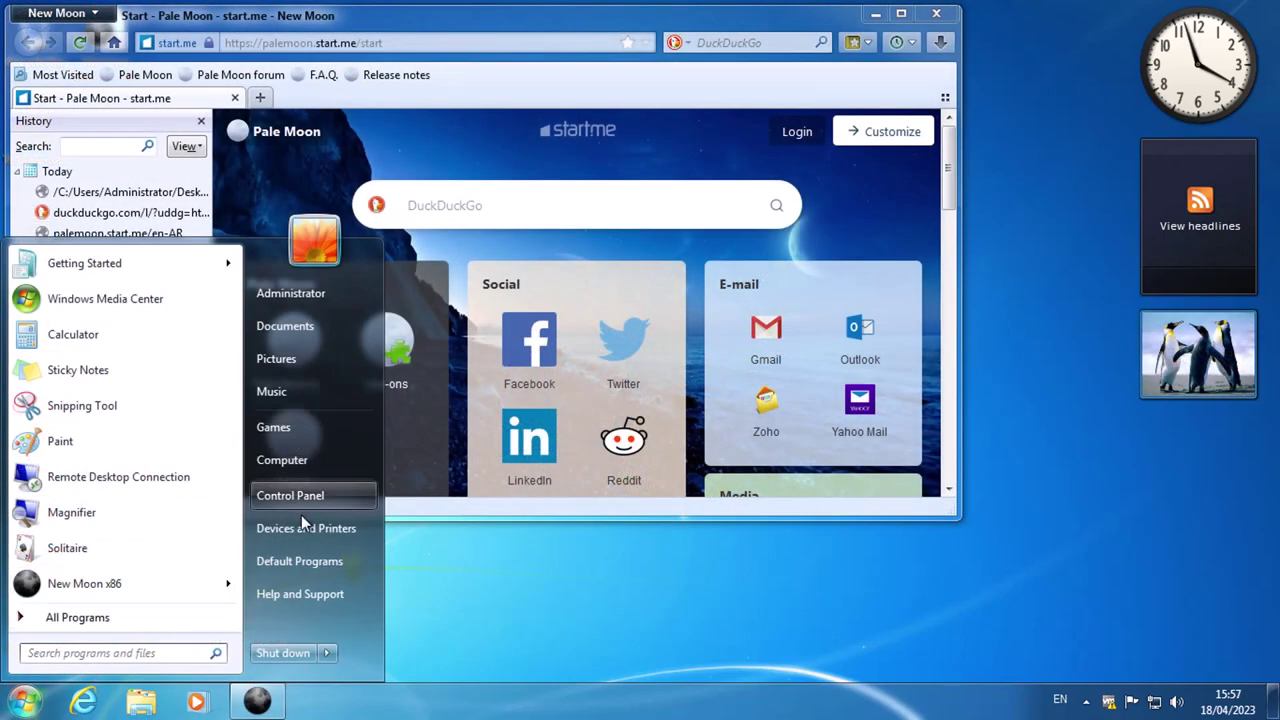
key("Escape")
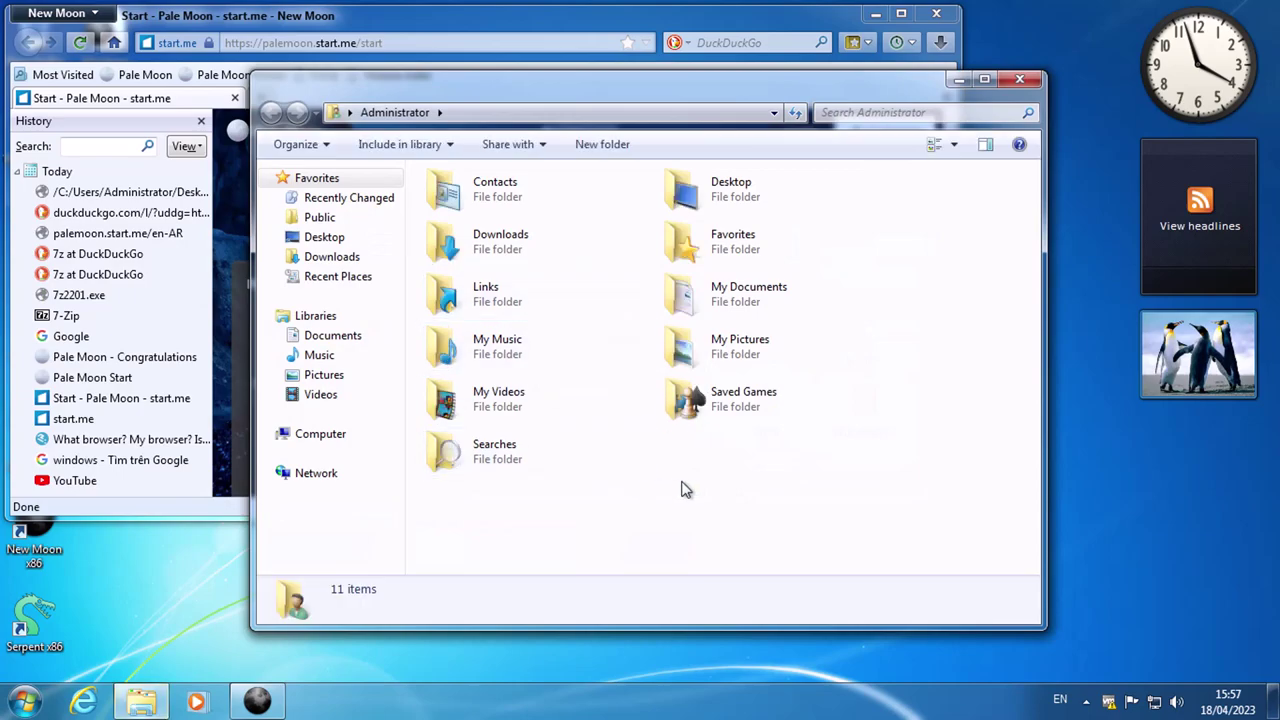
double_click(757, 345)
left_click(467, 195)
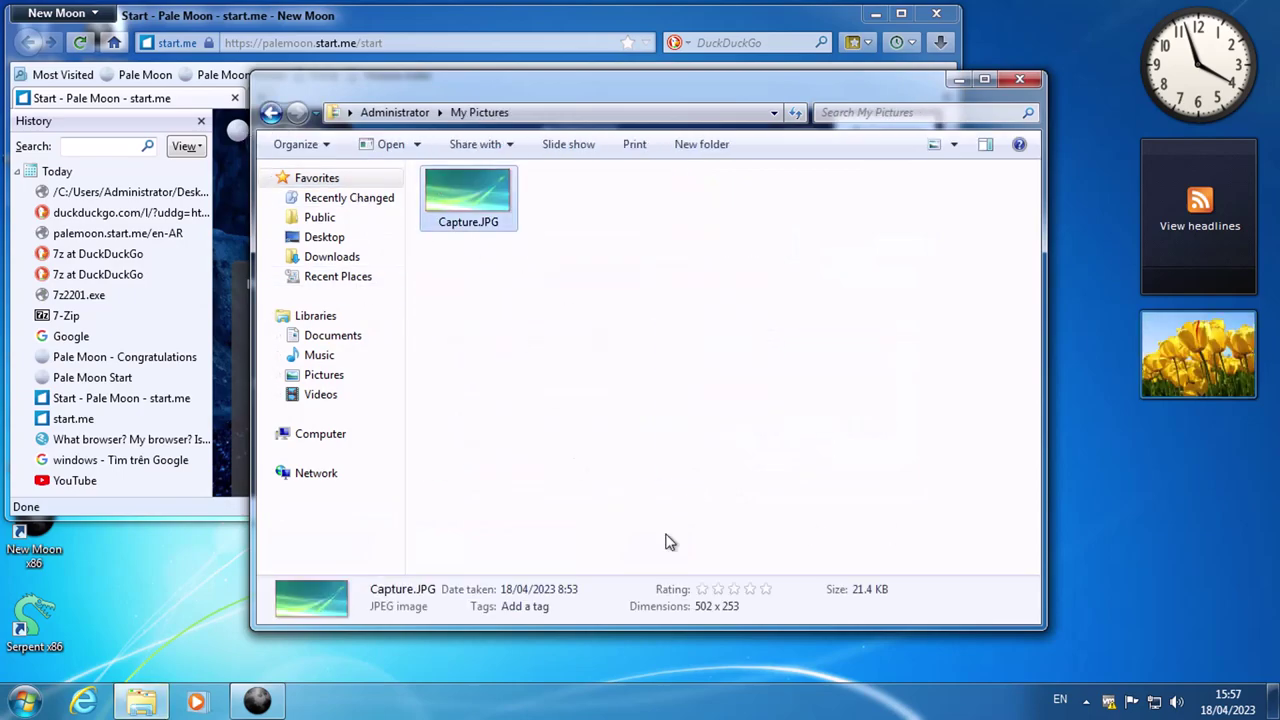
key("Return")
left_click(1228, 702)
left_click(1193, 75)
left_click(1155, 62)
In Region and Language, set the short time format to 24-hour HH:mm and save.
key("super")
left_click(290, 490)
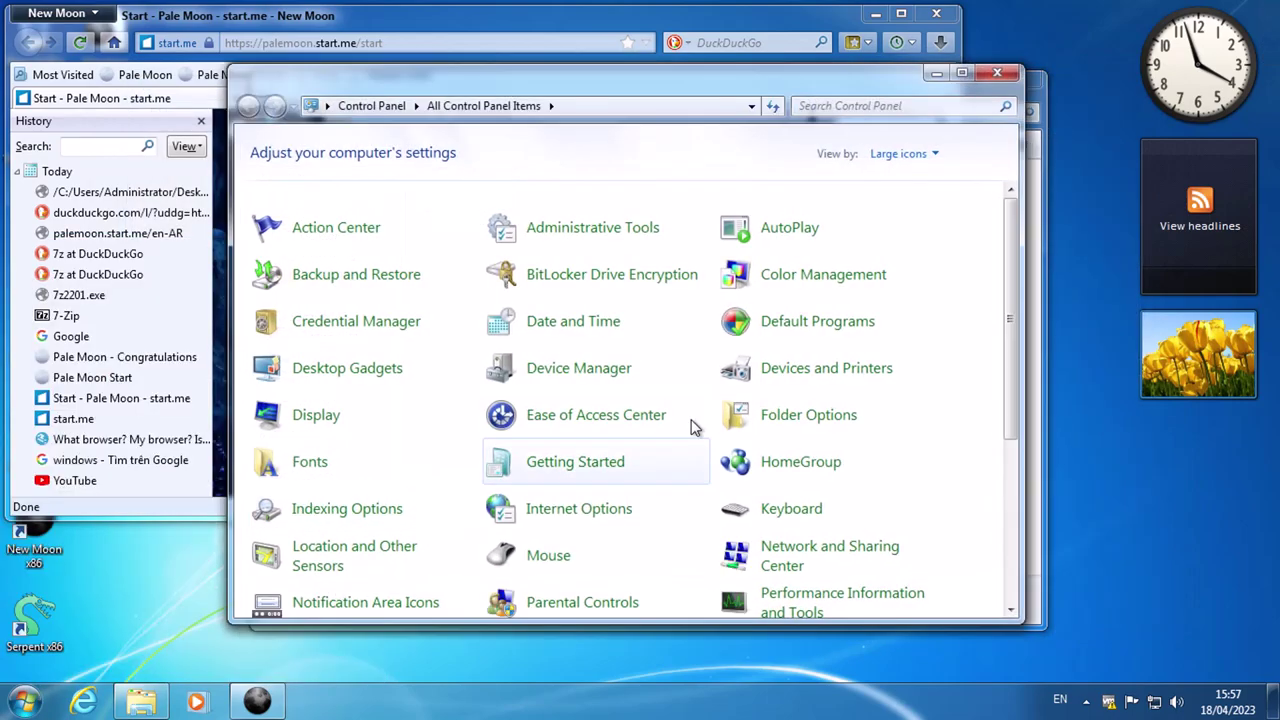
scroll(683, 550, "down", 3)
left_click(808, 536)
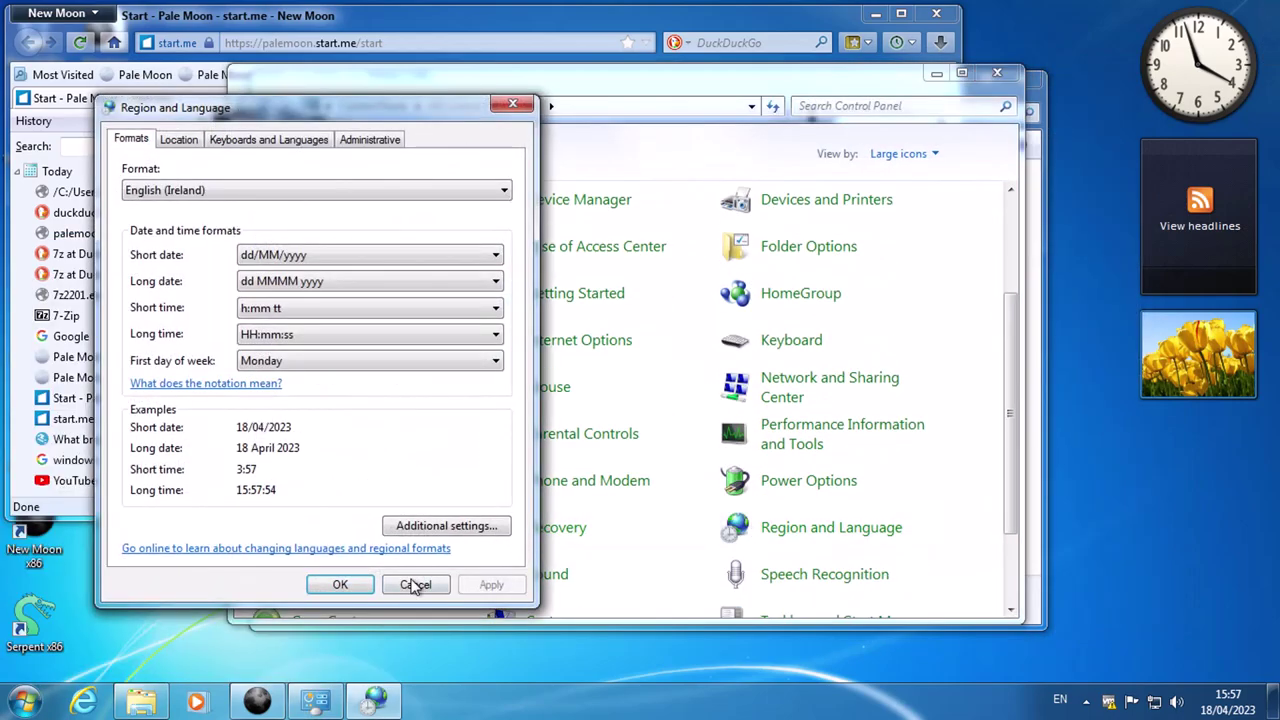
left_click(280, 308)
left_click(265, 336)
left_click(341, 584)
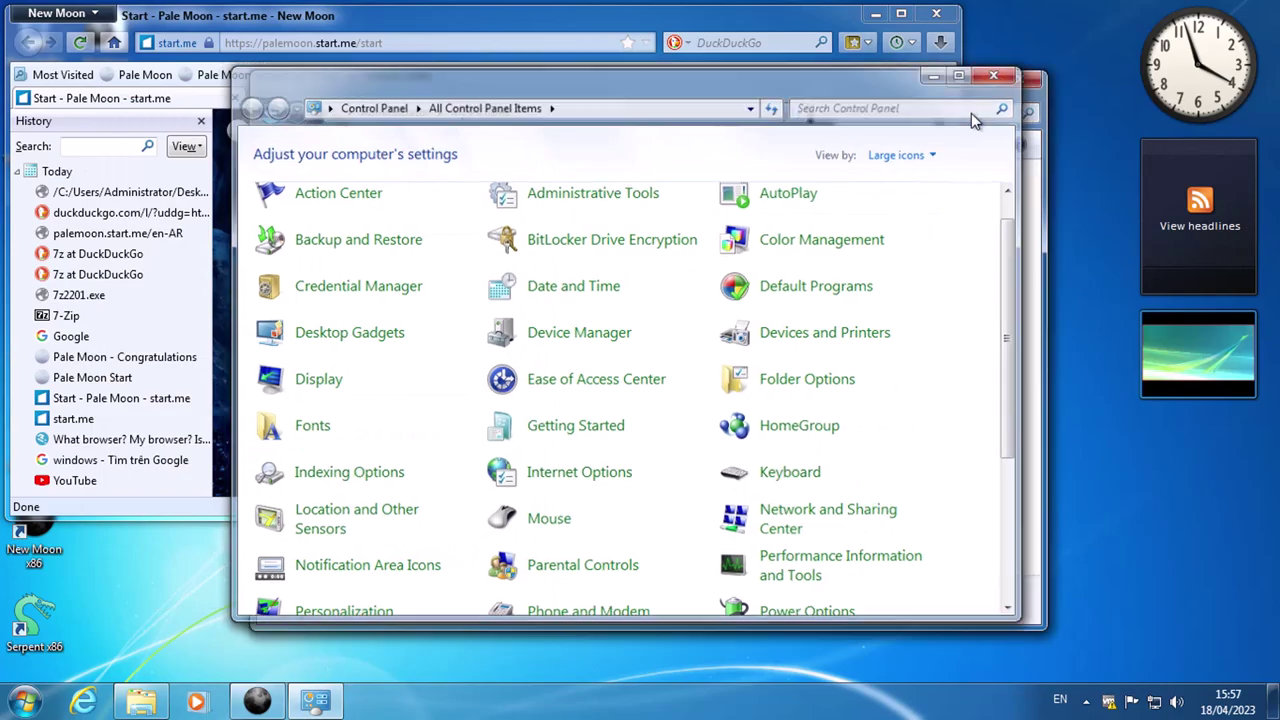